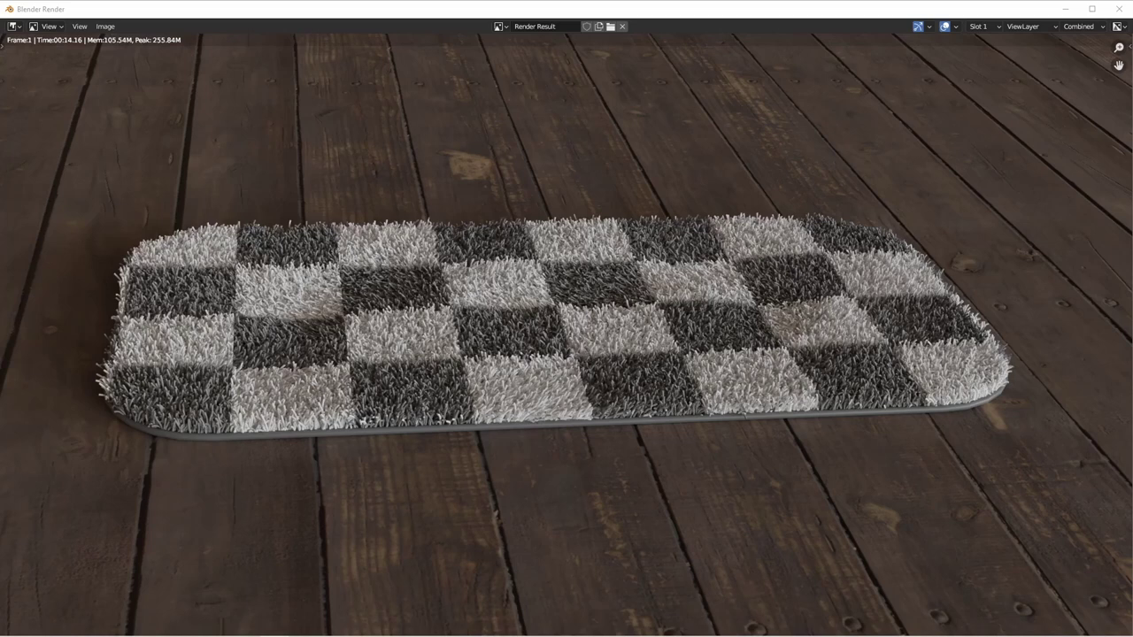
Look straight down at the plane from the top and enter Edit Mode on its mesh.
key("alt+Tab")
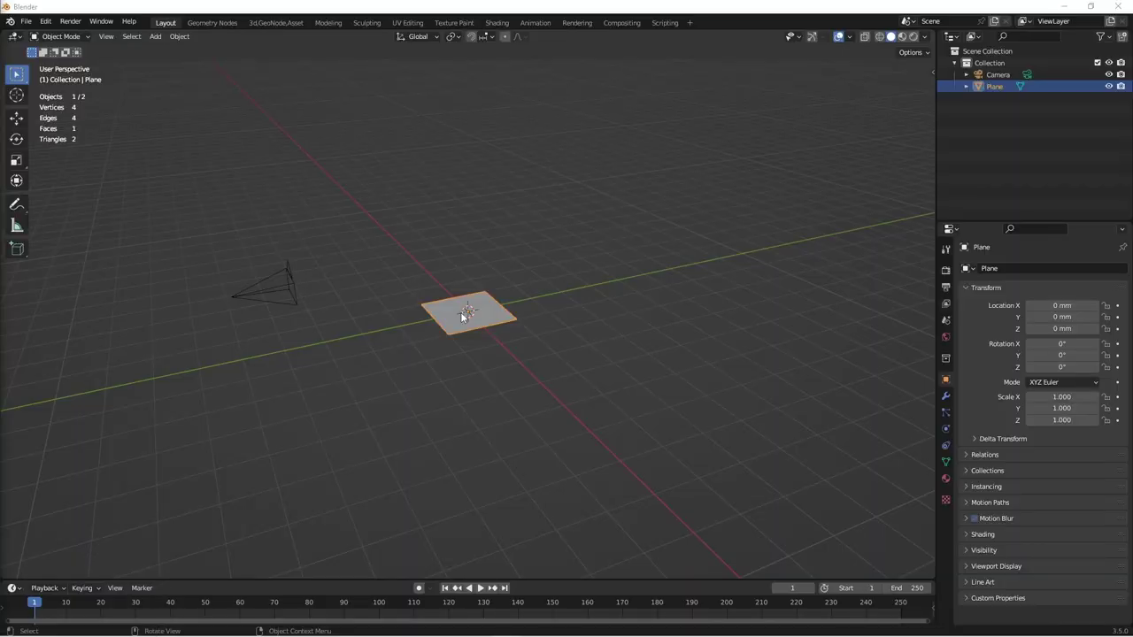
key("grave")
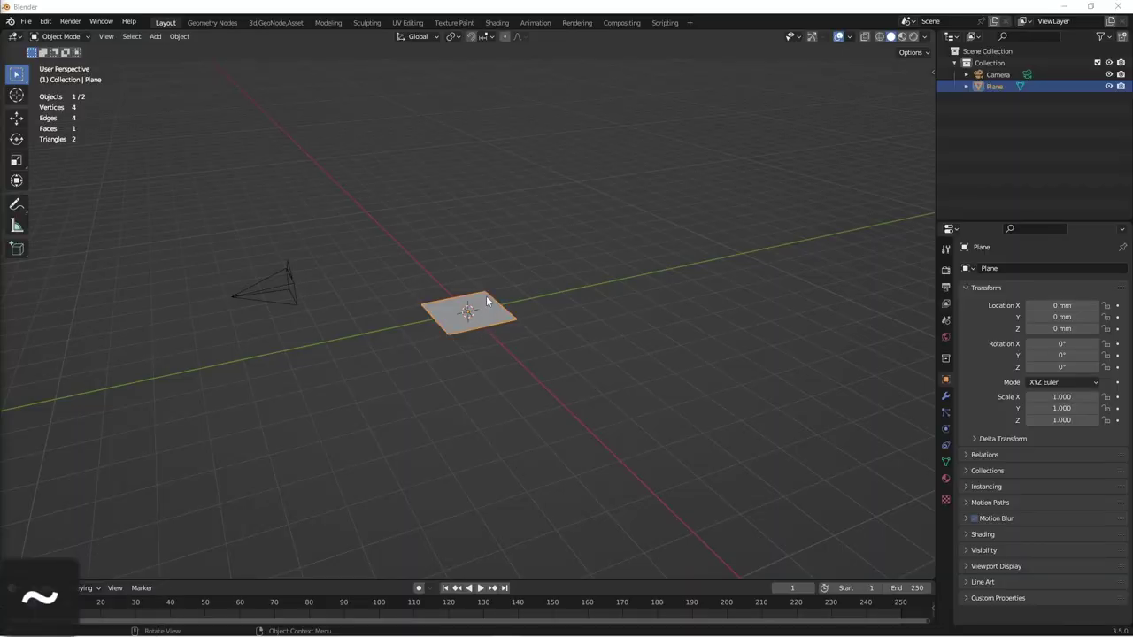
left_click(475, 293)
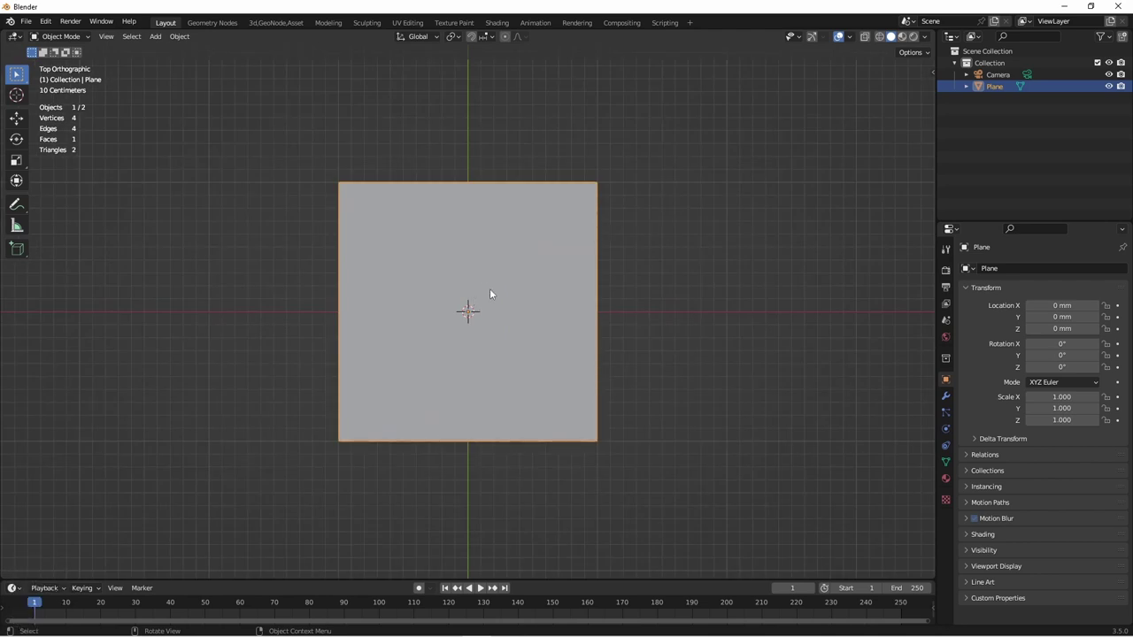
key("Tab")
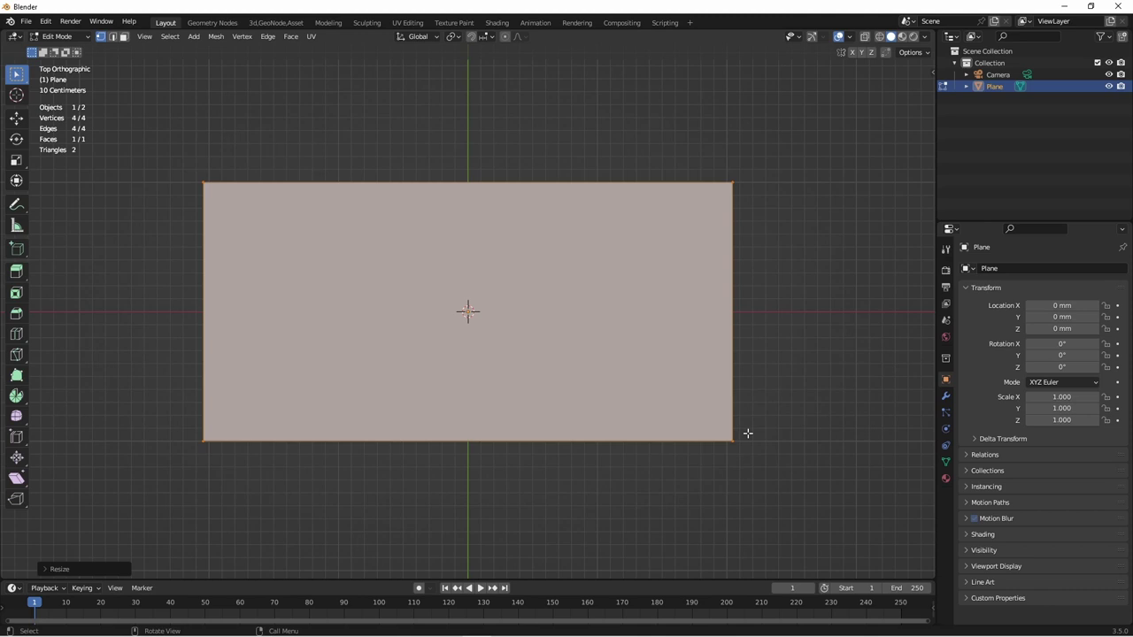
Vertex-bevel the plane's corners 450 mm wide with 6 segments.
key("ctrl+shift+b")
left_click(79, 537)
left_click_drag(139, 387, 174, 410)
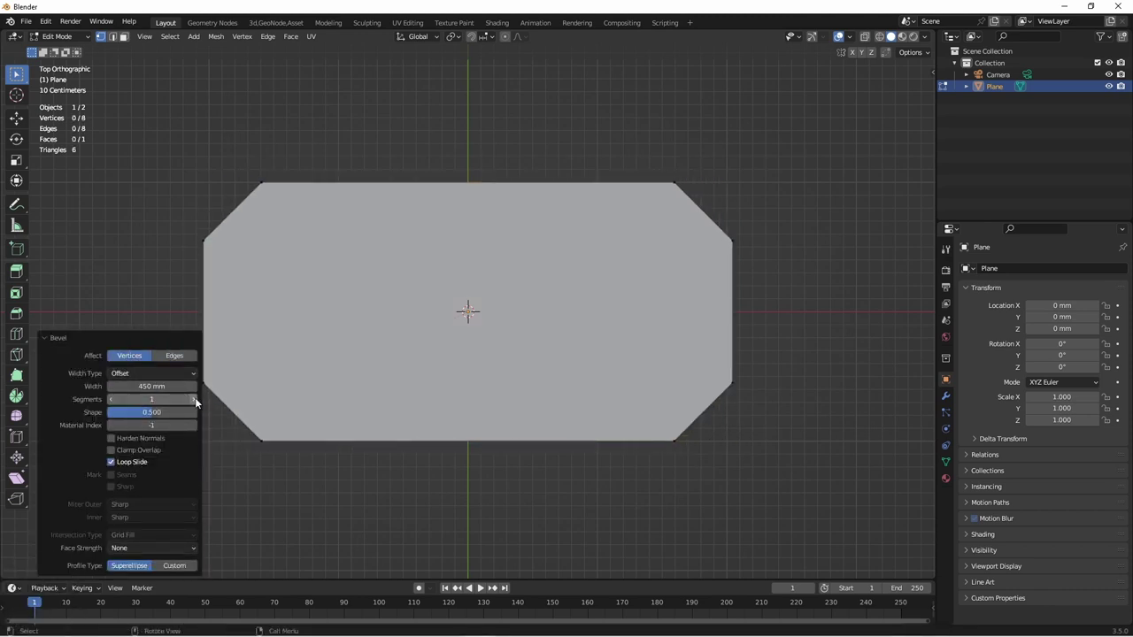
double_click(194, 400)
triple_click(194, 399)
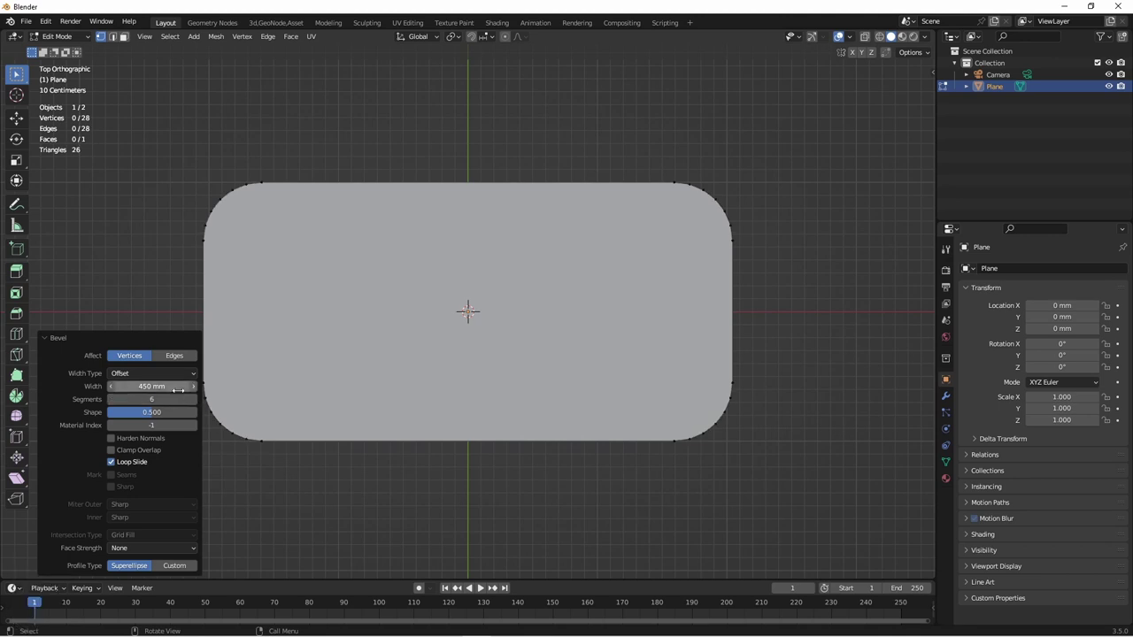
left_click(47, 338)
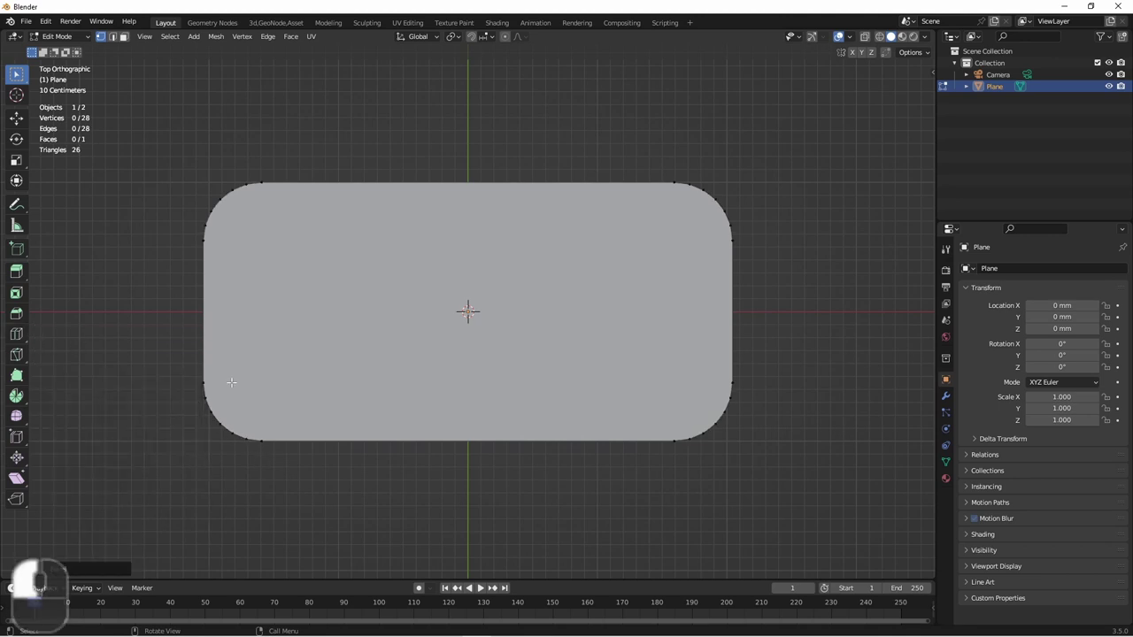
middle_click_drag(380, 461, 435, 404)
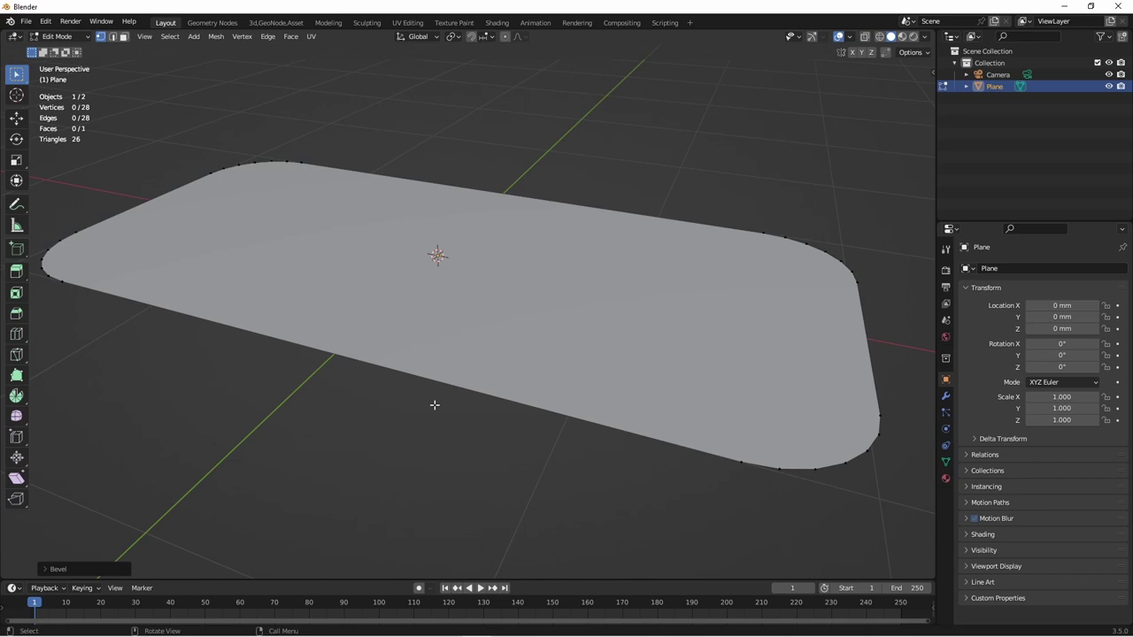
In the Geometry Nodes workspace in object mode, spread the Group Input and Group Output nodes apart.
left_click(212, 22)
key("Tab")
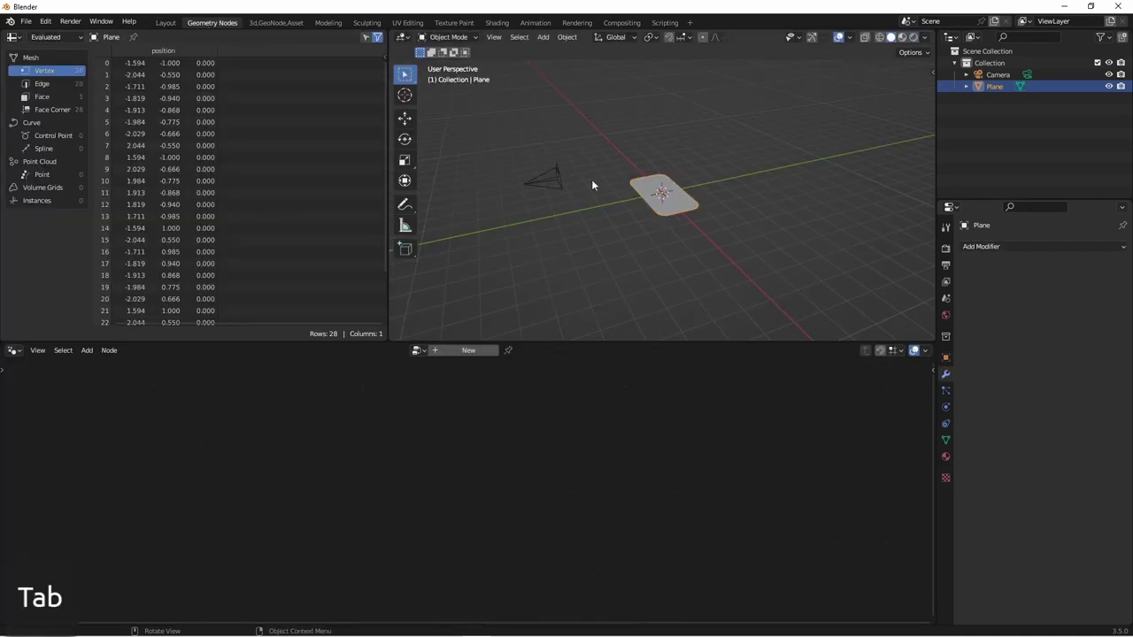
scroll(592, 179, "up", 4)
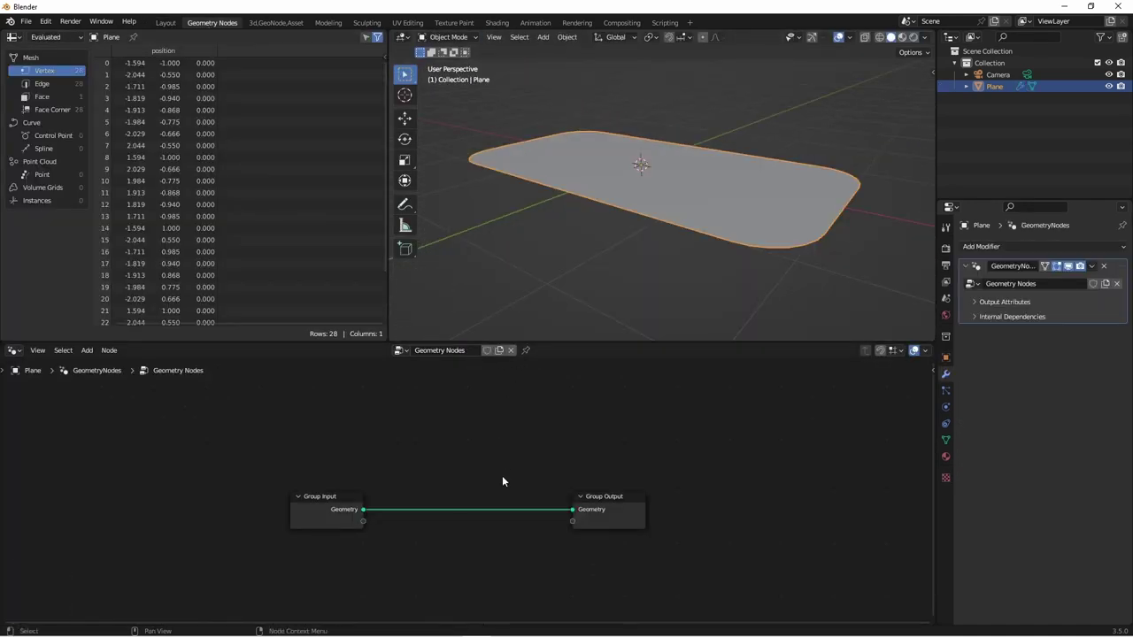
left_click_drag(320, 497, 301, 453)
left_click_drag(606, 497, 660, 469)
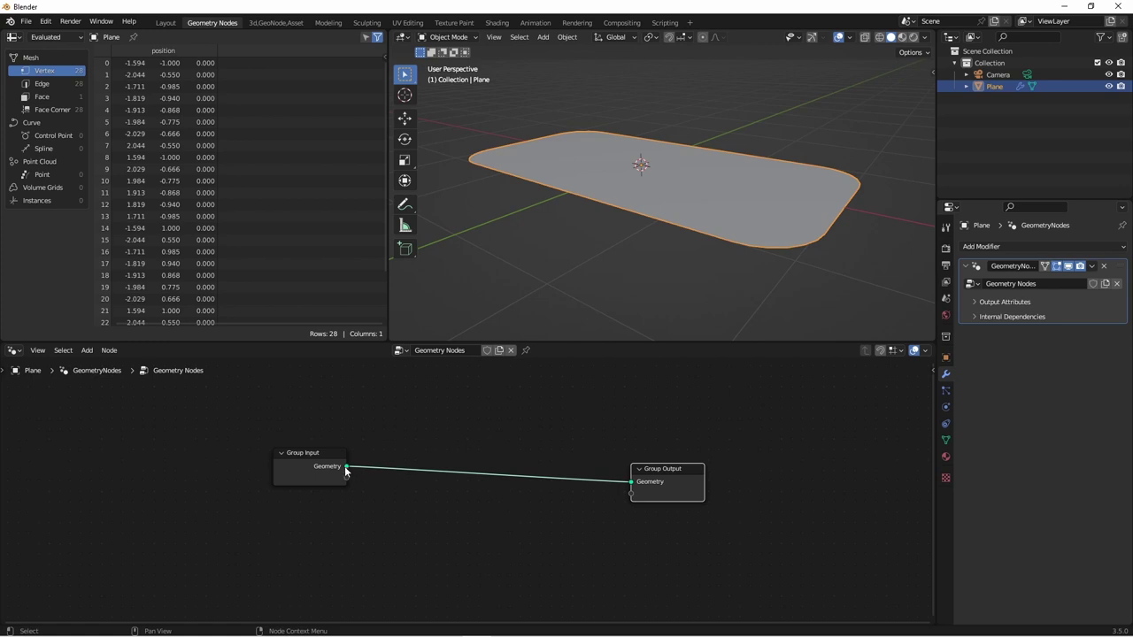
Add a Mesh to Curve node fed by Group Input's geometry, and trial-link its Curve output.
left_click_drag(345, 466, 434, 518)
type("mesh")
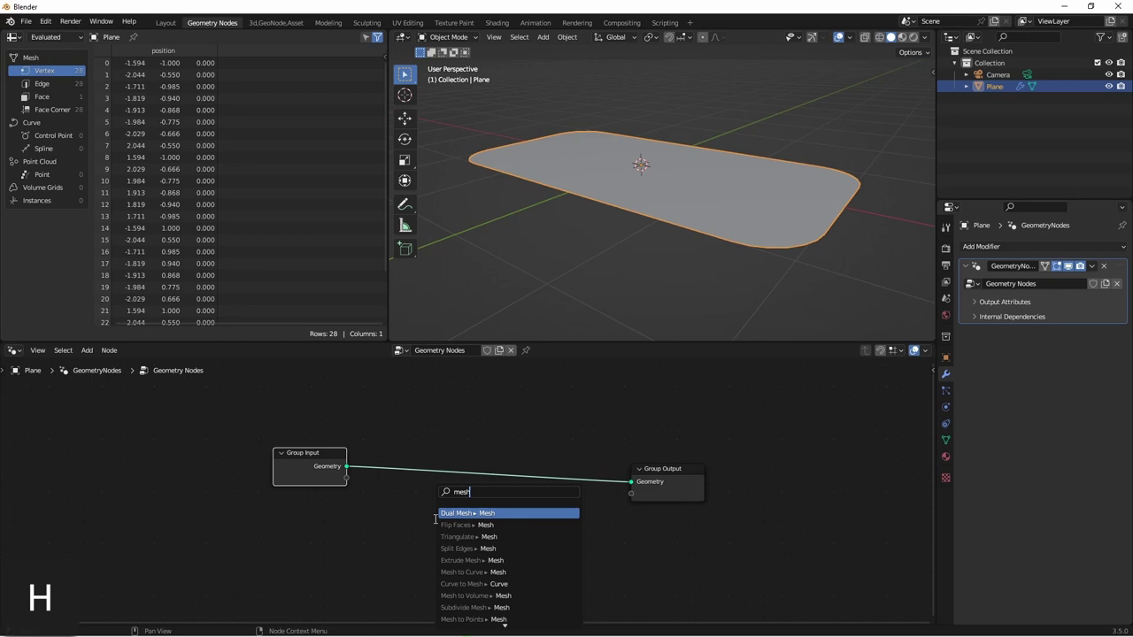
type(" to")
key("Return")
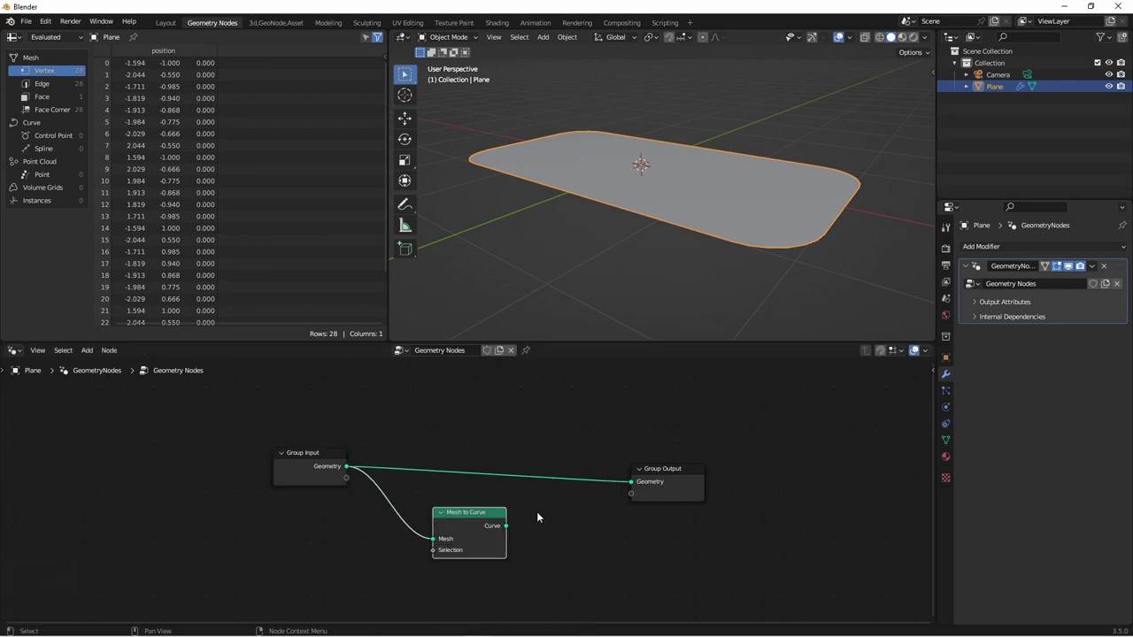
left_click_drag(507, 526, 634, 481)
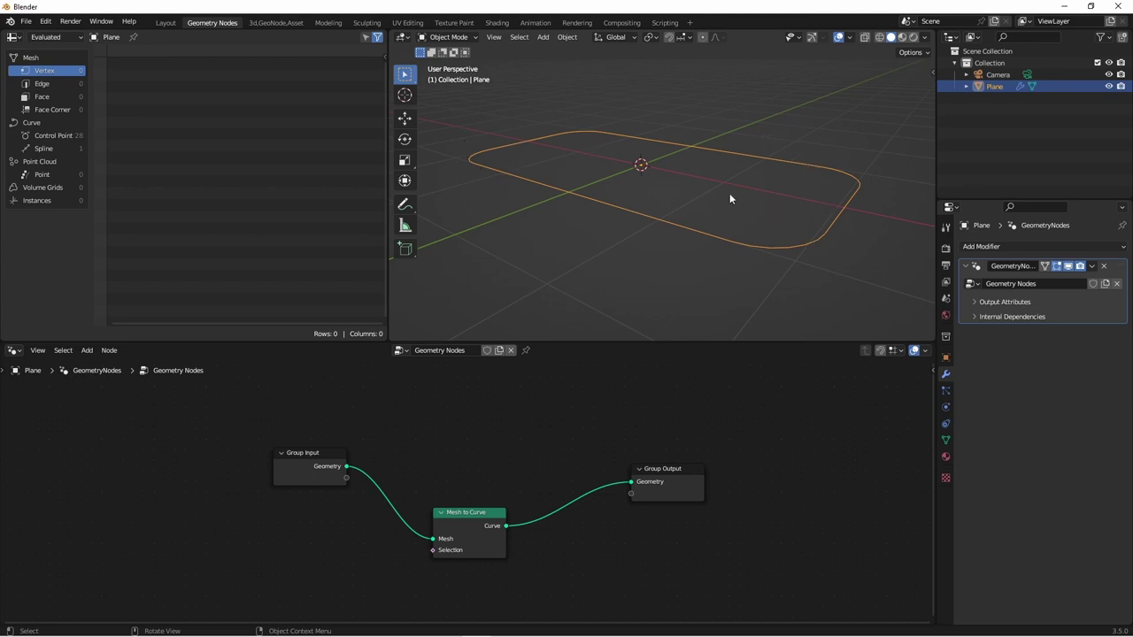
scroll(638, 166, "up", 2)
Undo the trial curve link and view the plane's mesh from the top in Edit Mode.
key("ctrl+z")
scroll(670, 273, "up", 4)
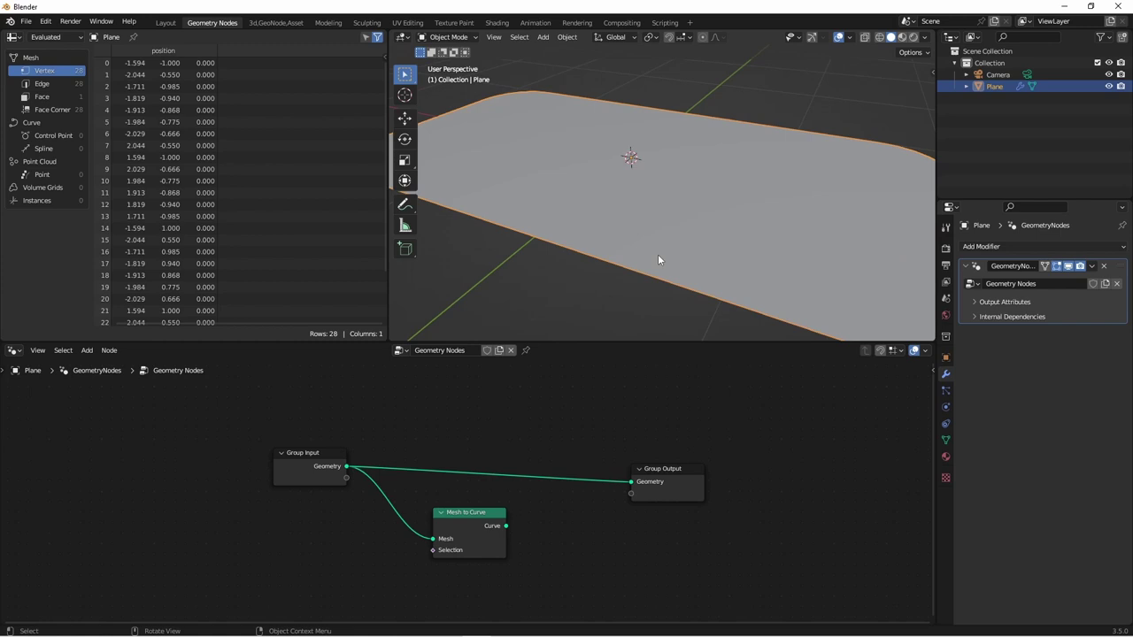
key("Tab")
key("grave")
scroll(662, 215, "down", 3)
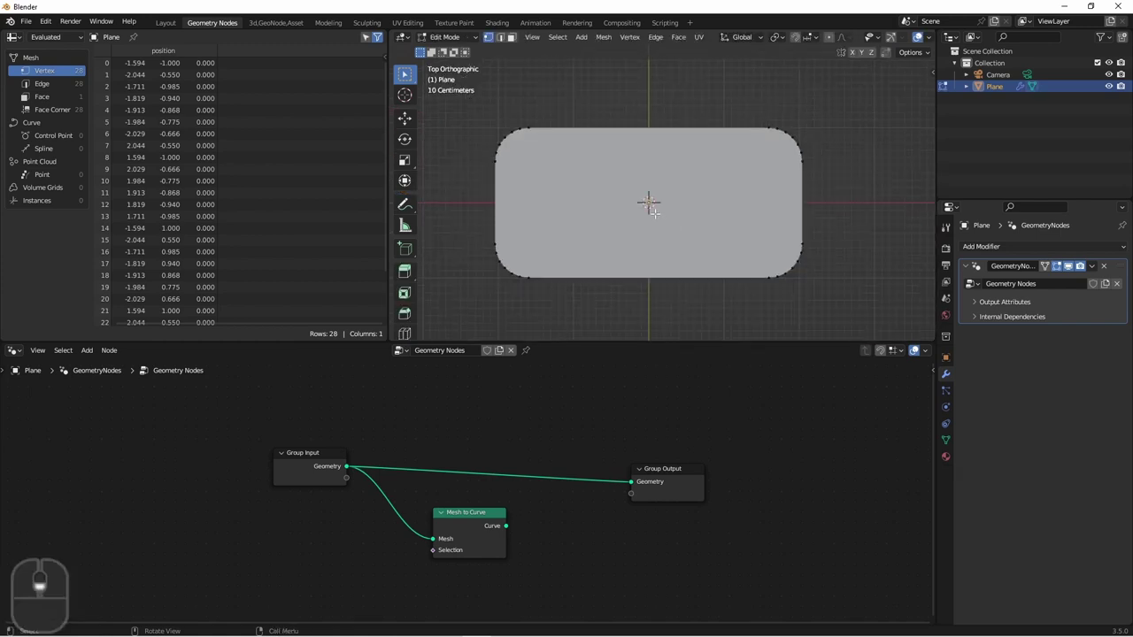
Knife-cut straight through the plane vertically, splitting it into two halves.
key("k")
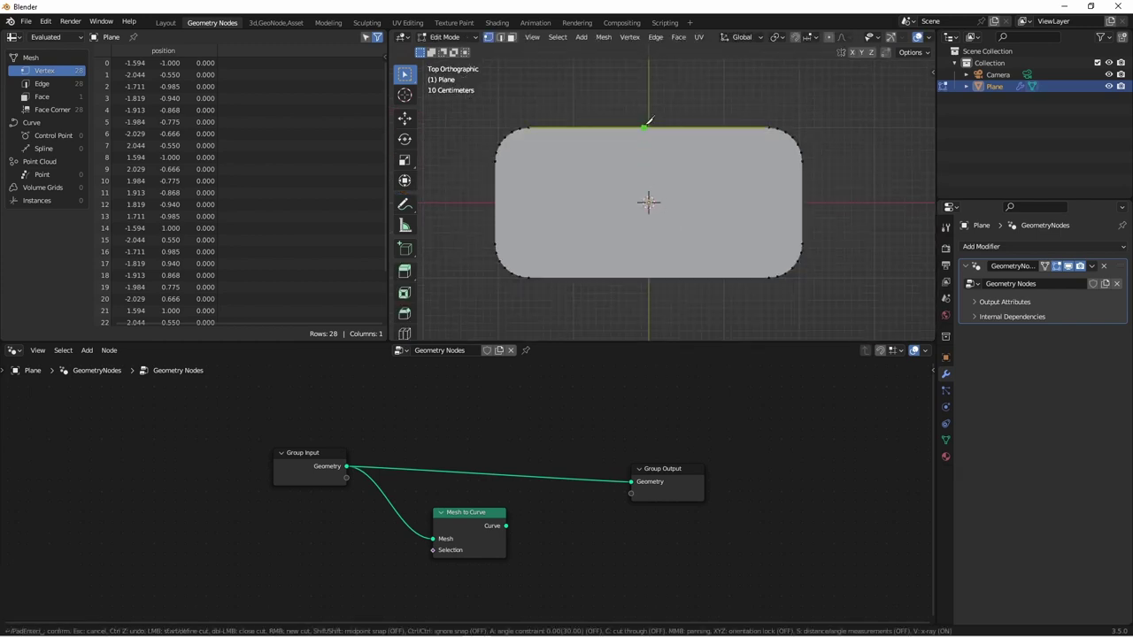
key("c")
key("a")
left_click(651, 108)
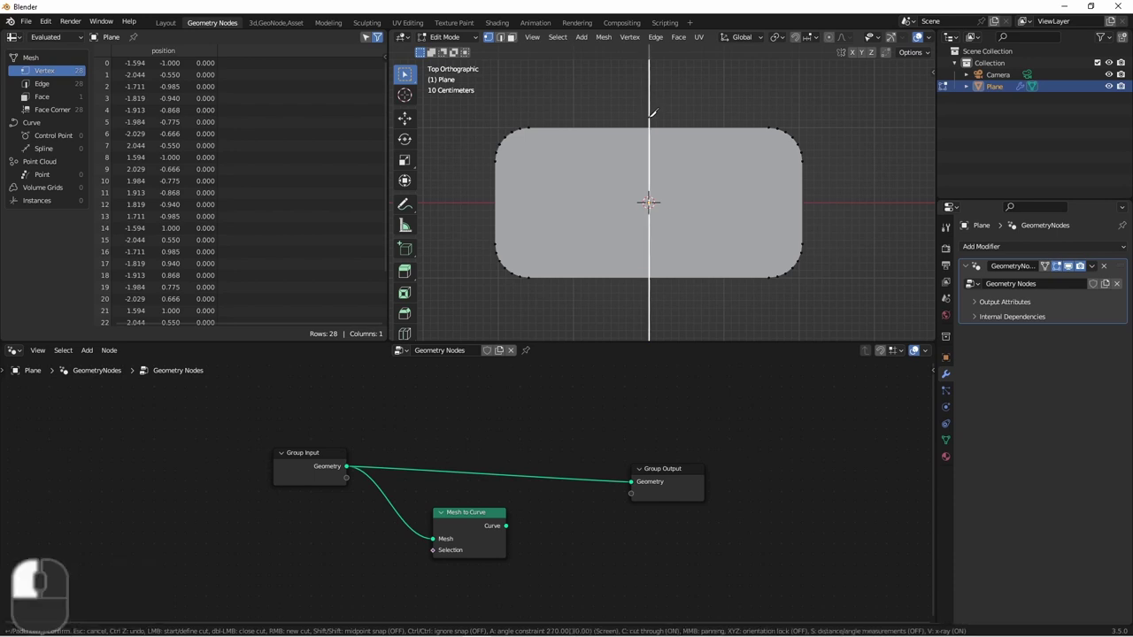
left_click(652, 296)
key("Return")
Back in object mode, connect Mesh to Curve's Curve output to the Group Output.
key("Tab")
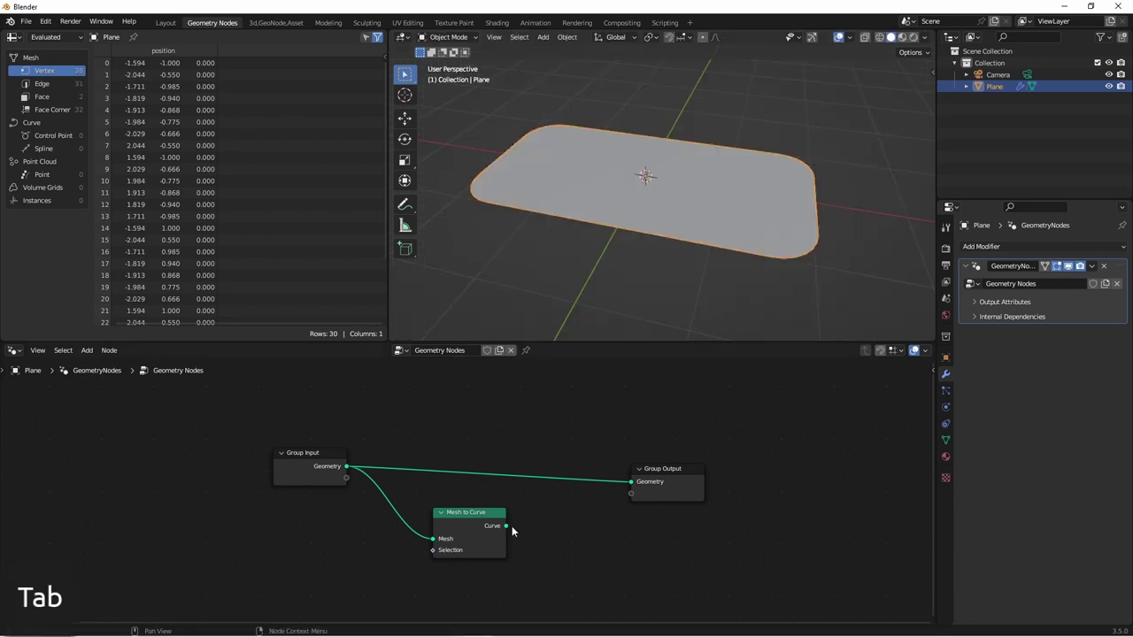
left_click_drag(504, 530, 631, 482)
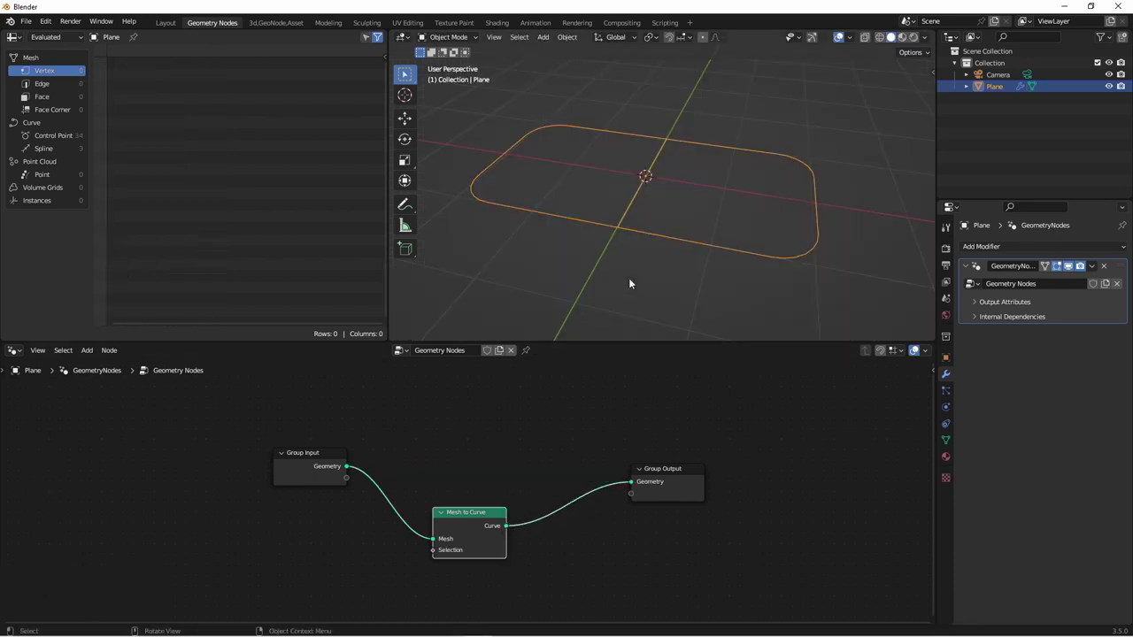
middle_click_drag(689, 232, 682, 157)
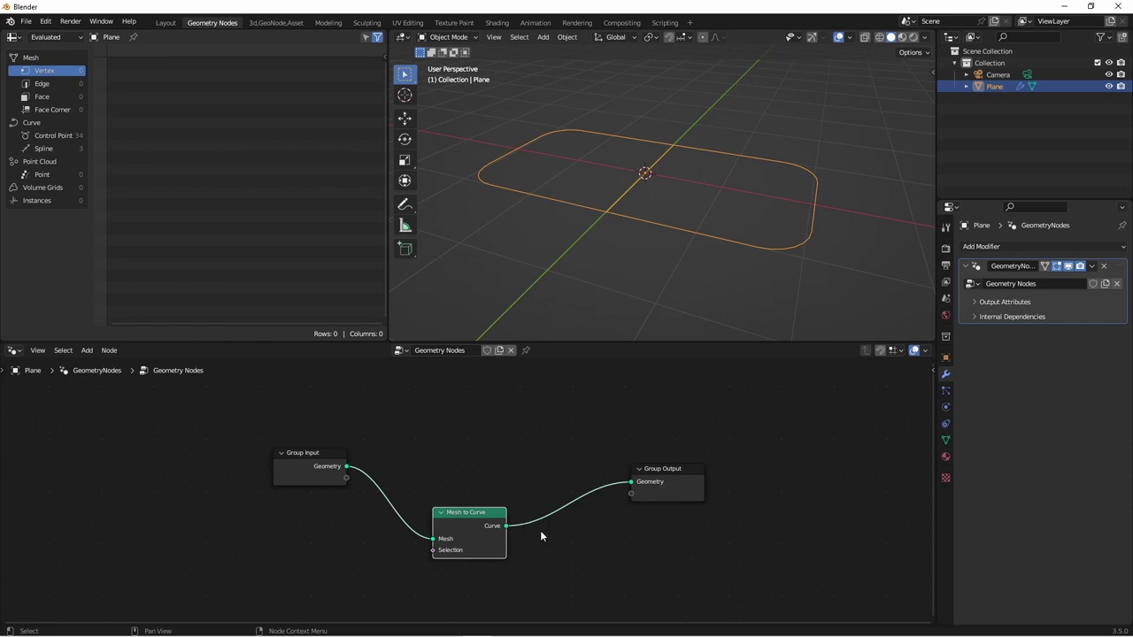
Insert a Curve to Mesh node between Mesh to Curve and the Group Output.
scroll(540, 535, "up", 2)
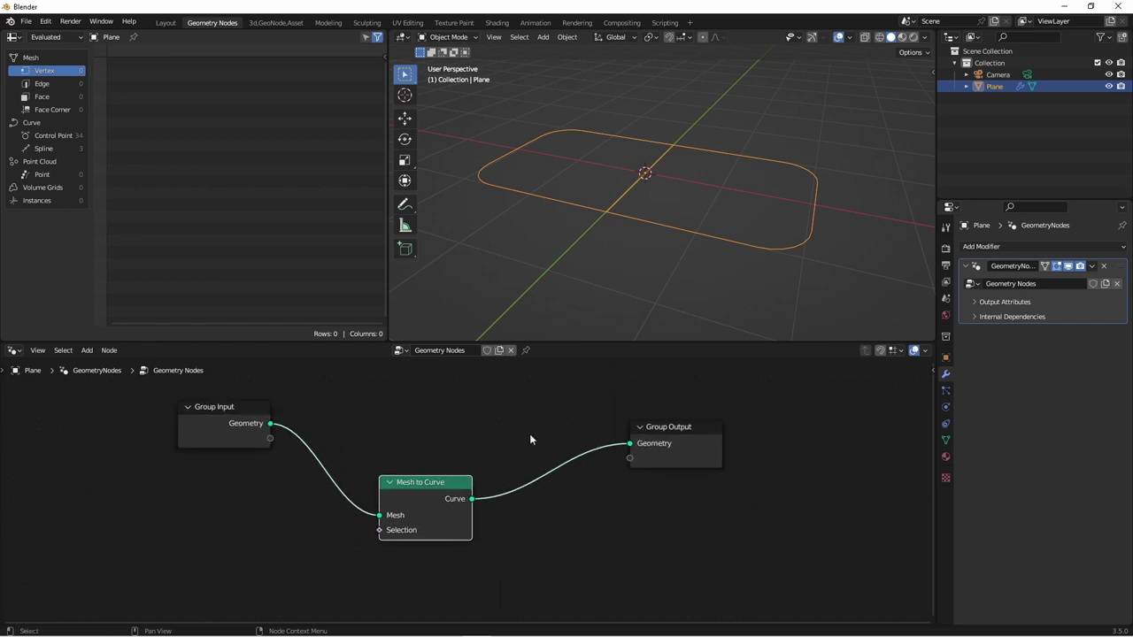
key("shift+a")
mouse_move(502, 453)
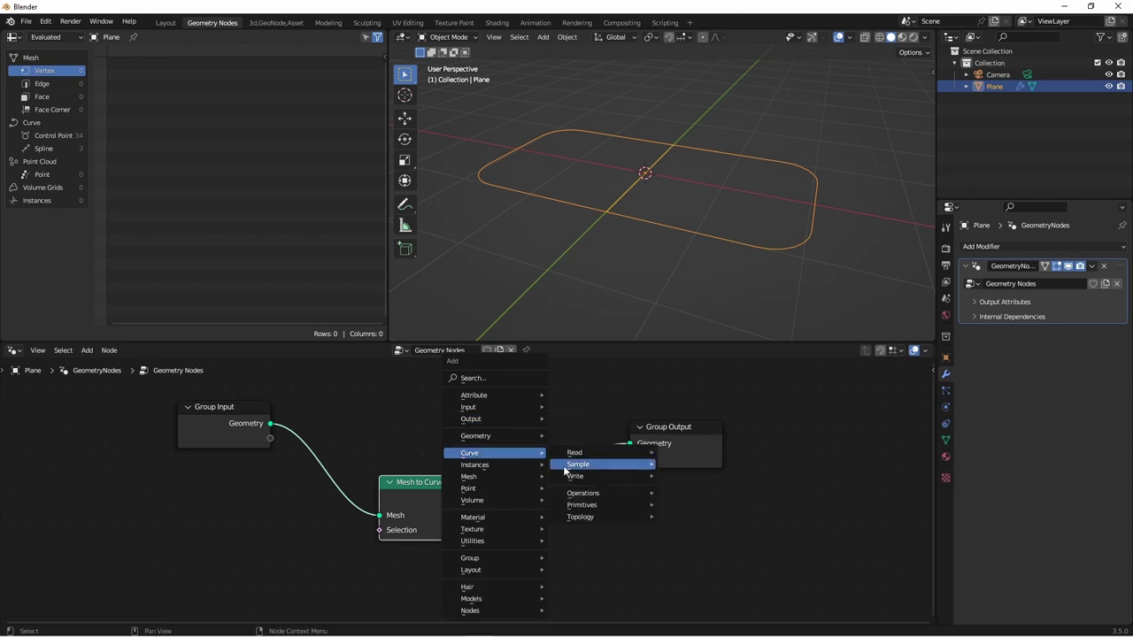
mouse_move(589, 493)
left_click(689, 498)
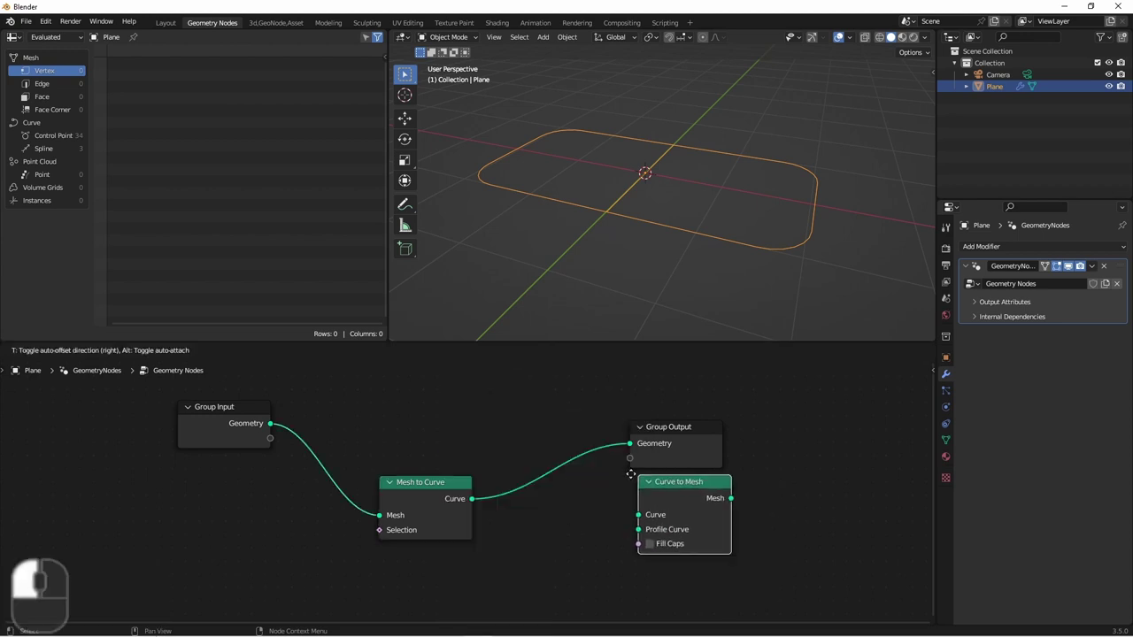
left_click(599, 518)
middle_click_drag(599, 518, 565, 461, "shift")
Add a Curve Circle node below and feed it in as the Profile Curve.
key("shift+a")
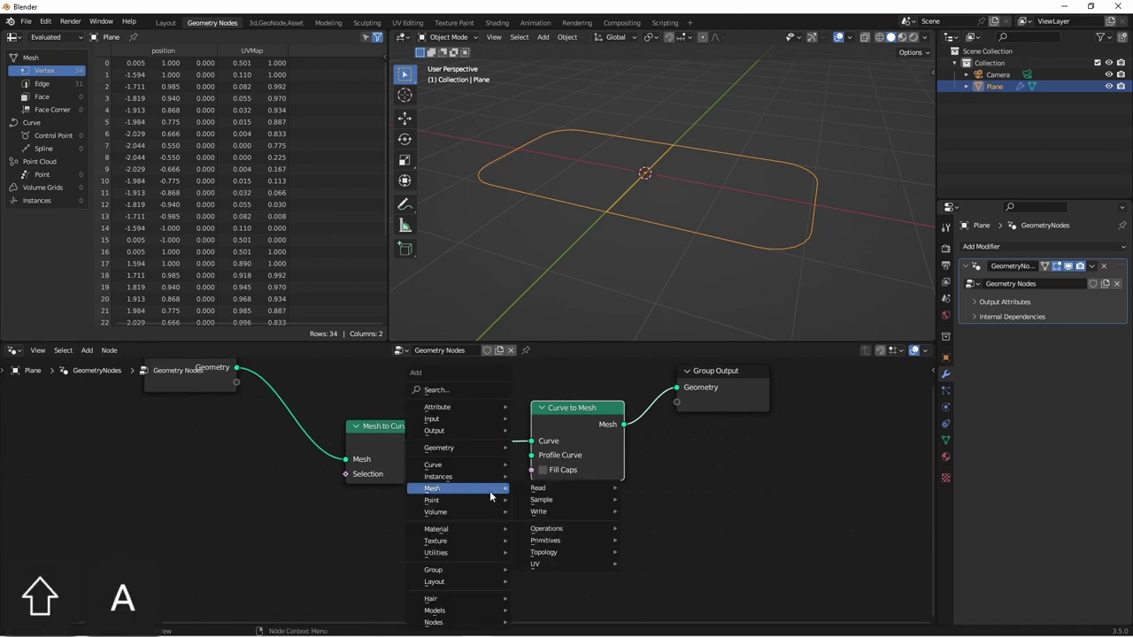
mouse_move(462, 468)
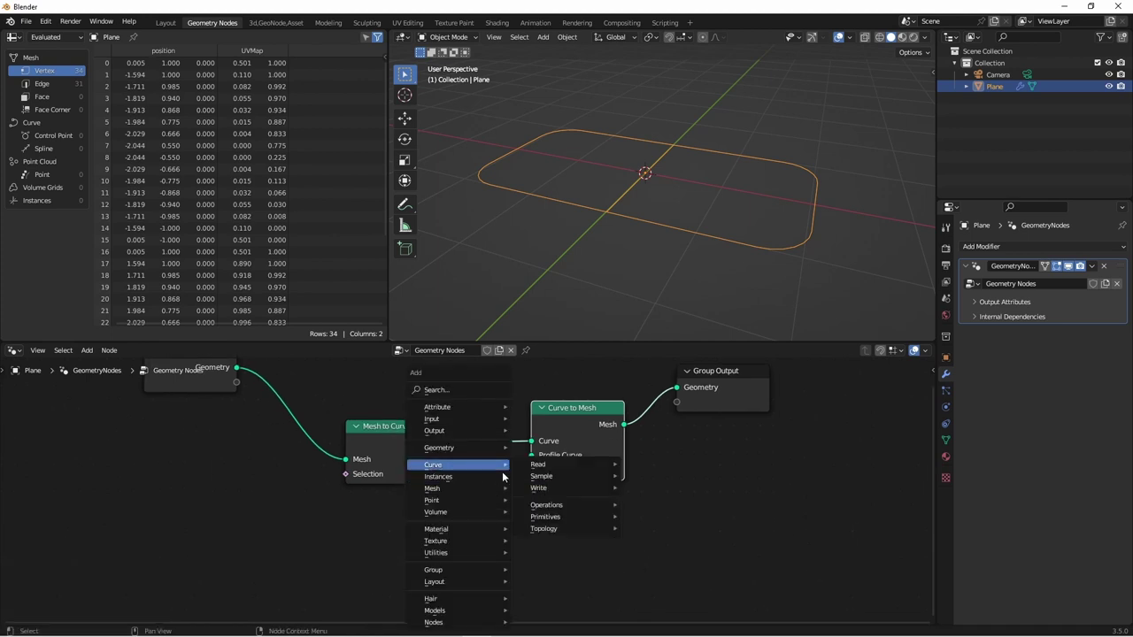
mouse_move(567, 517)
left_click(657, 540)
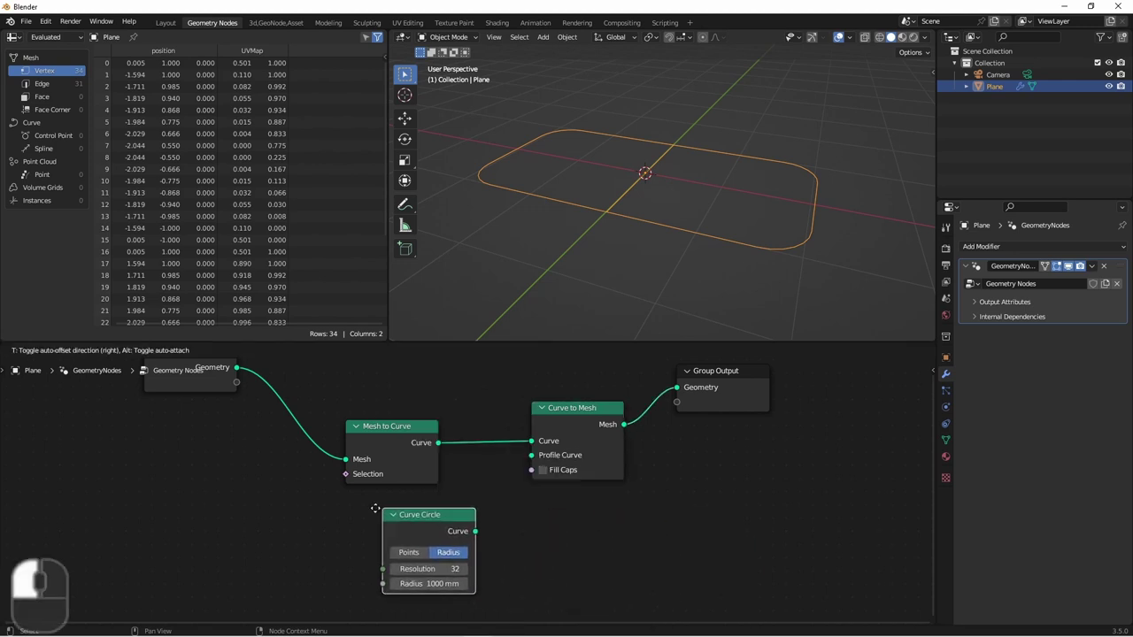
left_click(394, 518)
left_click_drag(440, 529, 533, 456)
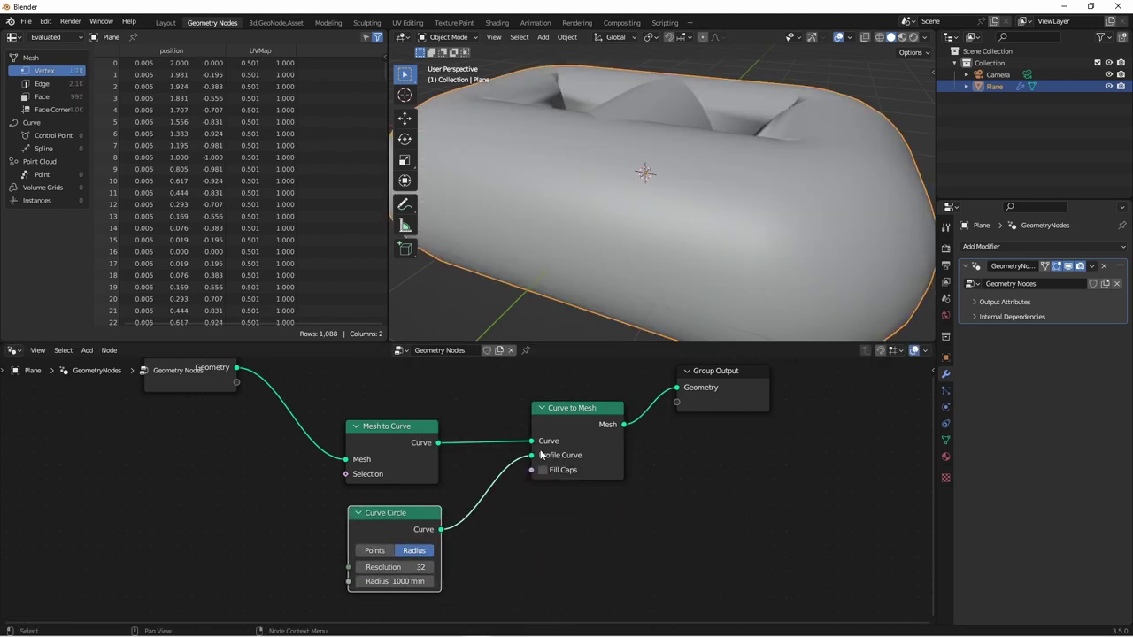
Change the Curve Circle radius from 1000 mm to 1/4" (6.35 mm) and view from the top.
left_click(409, 583)
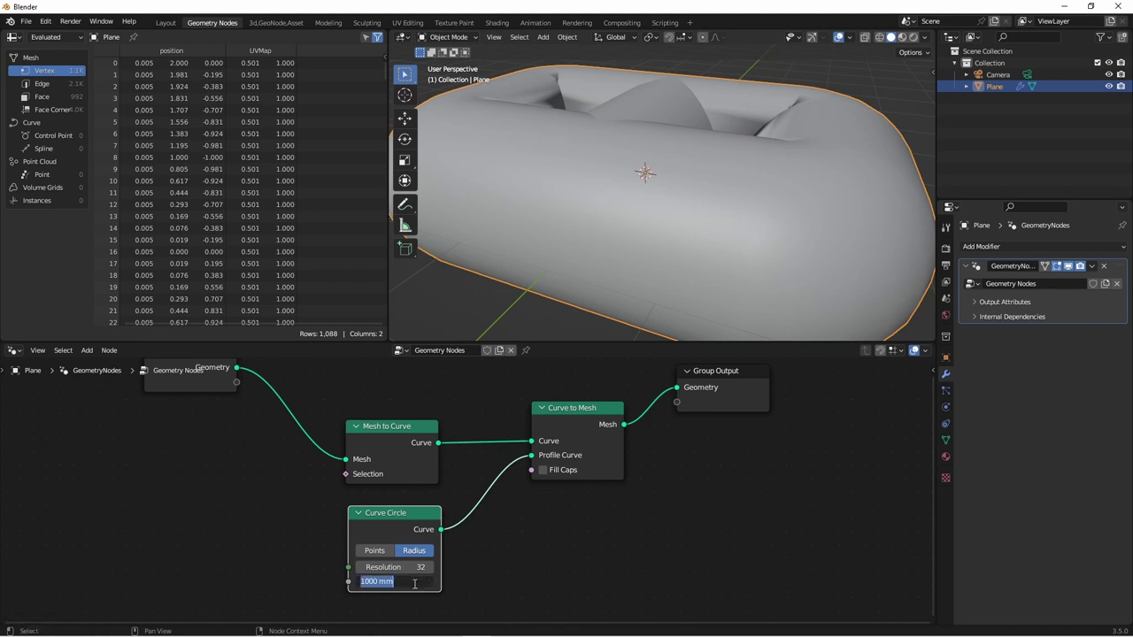
key("BackSpace")
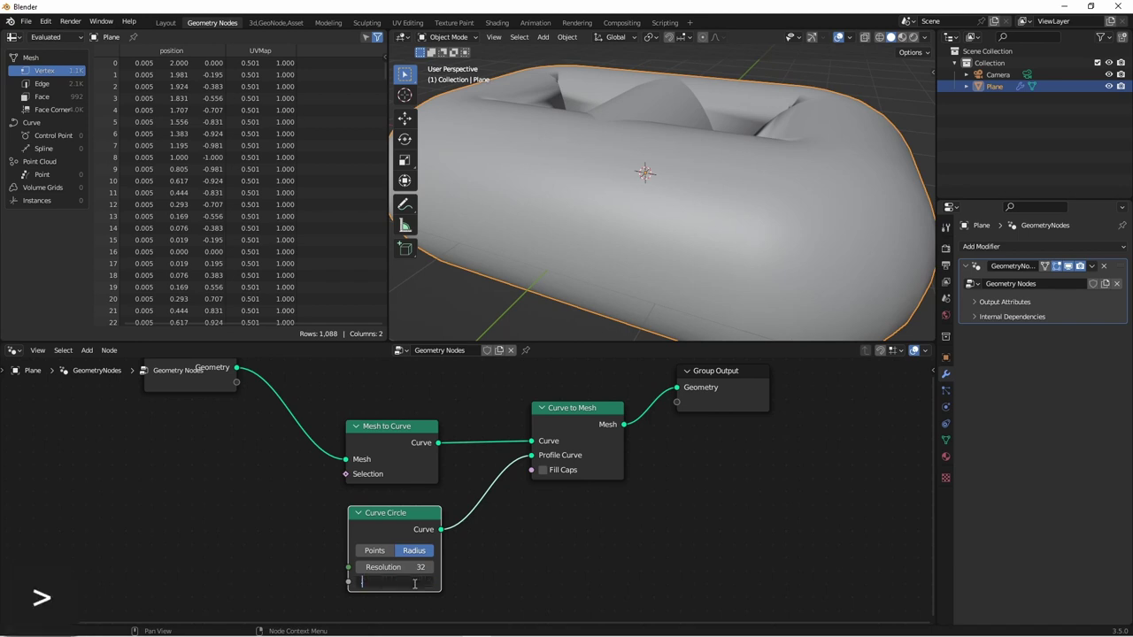
type("1/4\"")
key("Return")
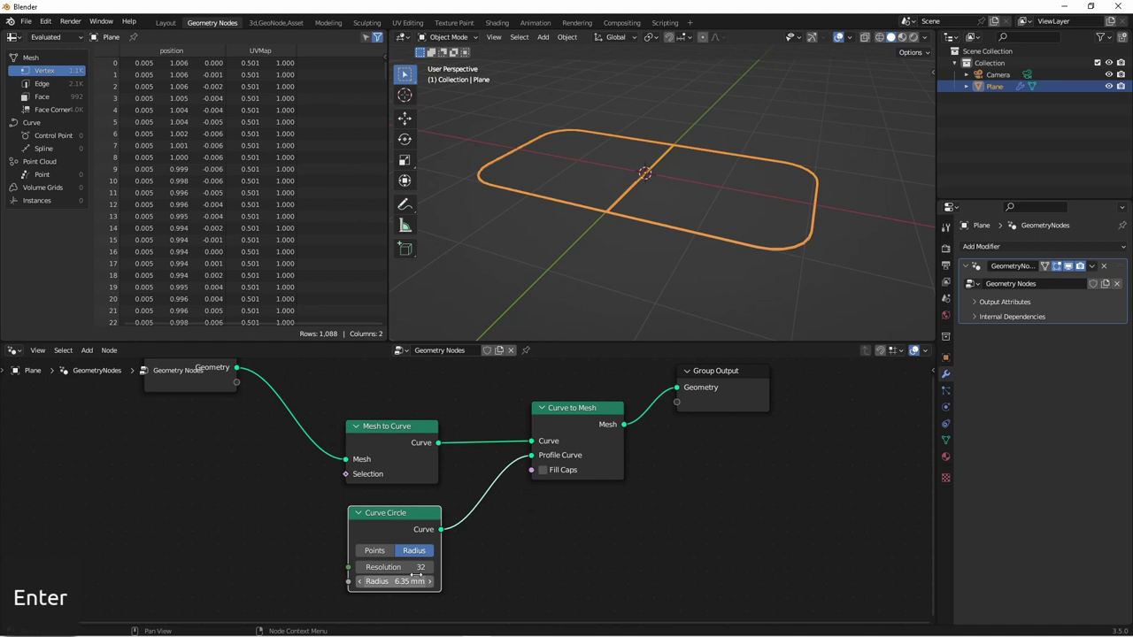
scroll(614, 206, "up", 3)
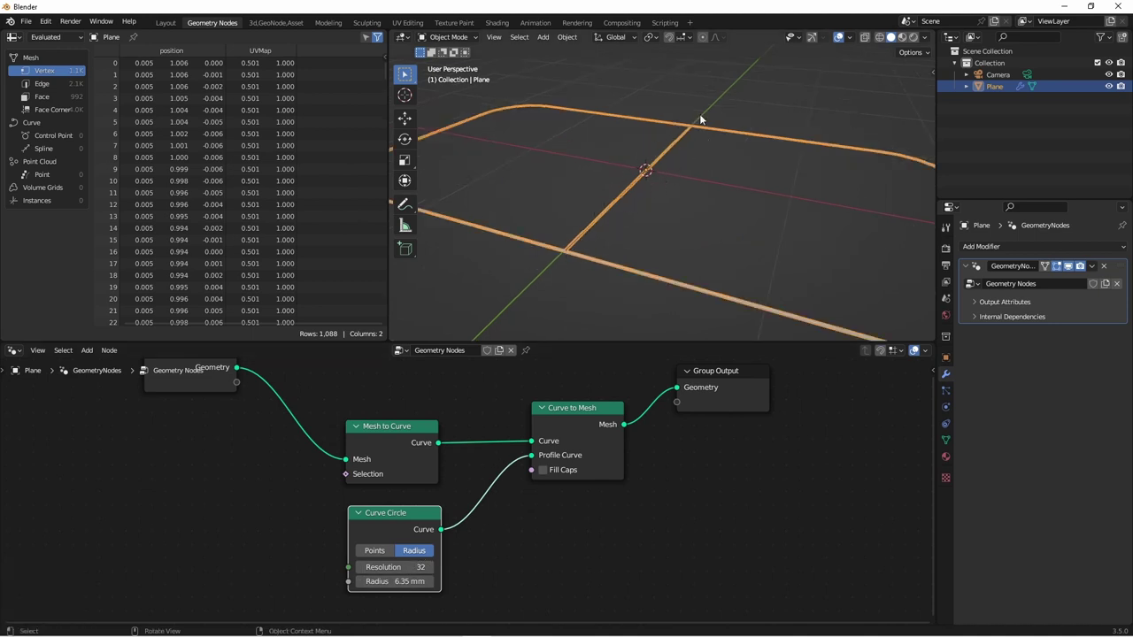
middle_click_drag(561, 214, 596, 223)
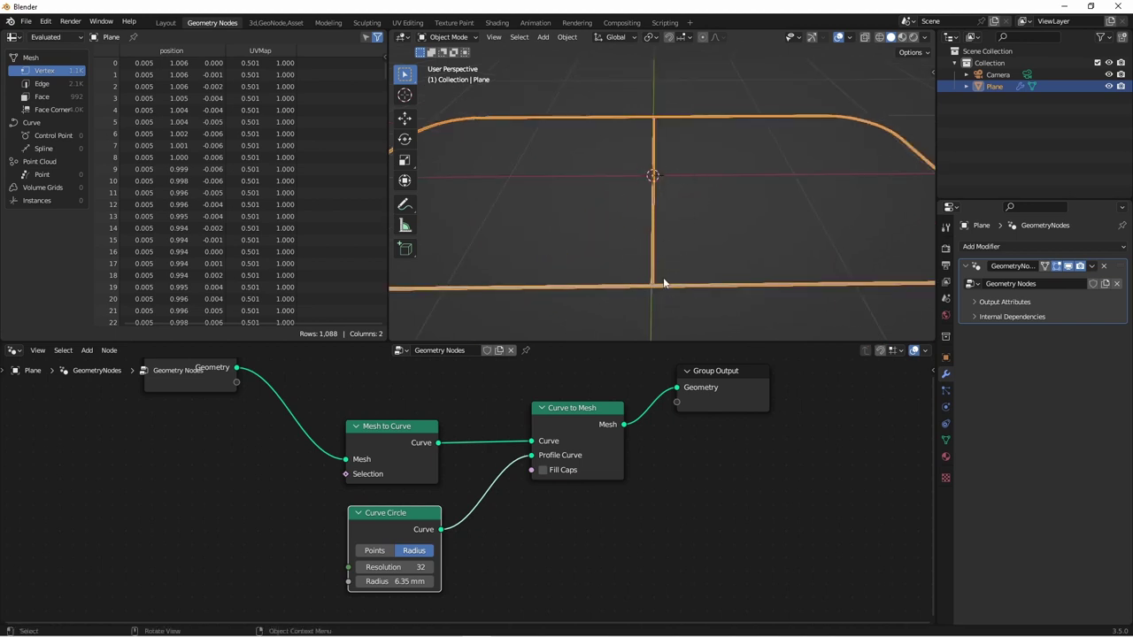
key("KP_7")
Insert a Triangulate node on the link between Group Input and Mesh to Curve.
key("KP_Decimal")
key("Home")
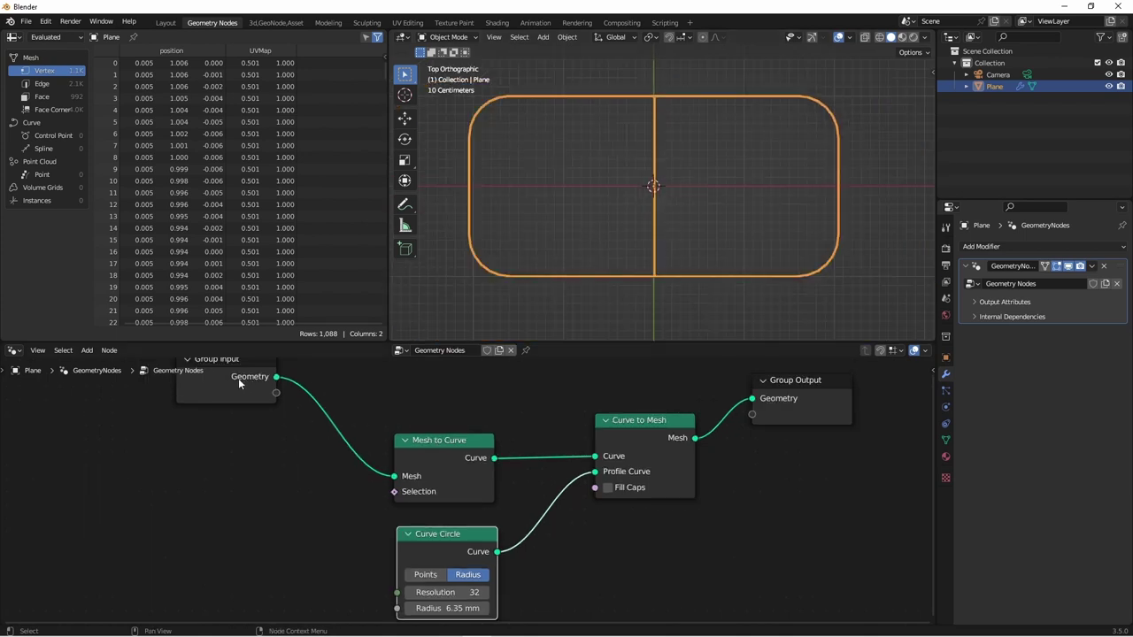
left_click_drag(239, 378, 181, 428)
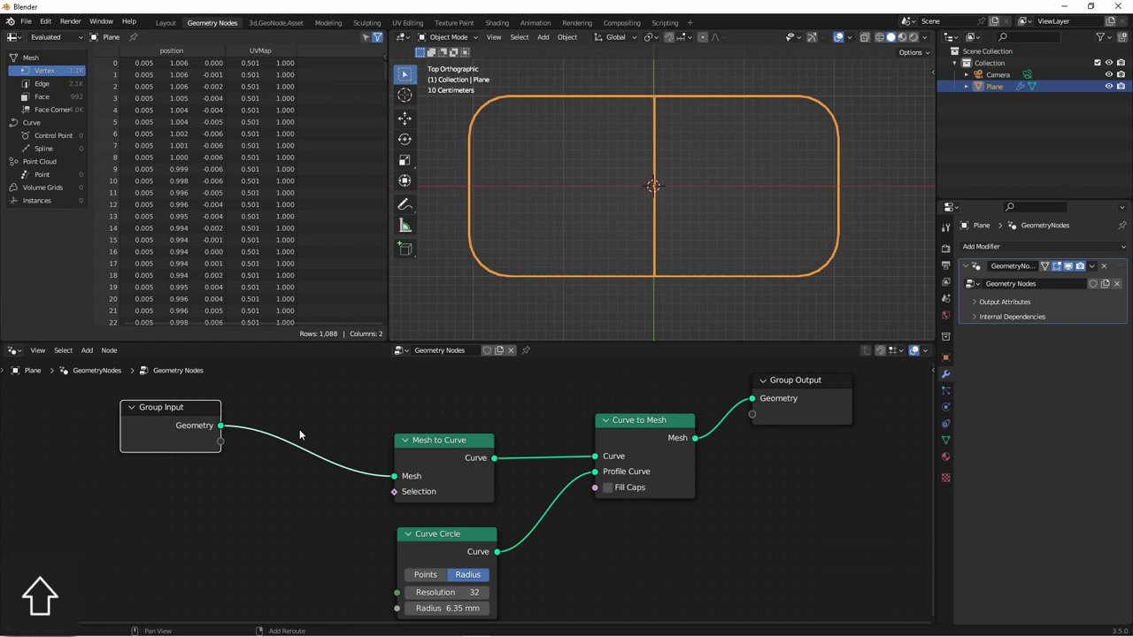
key("shift+a")
left_click(263, 438)
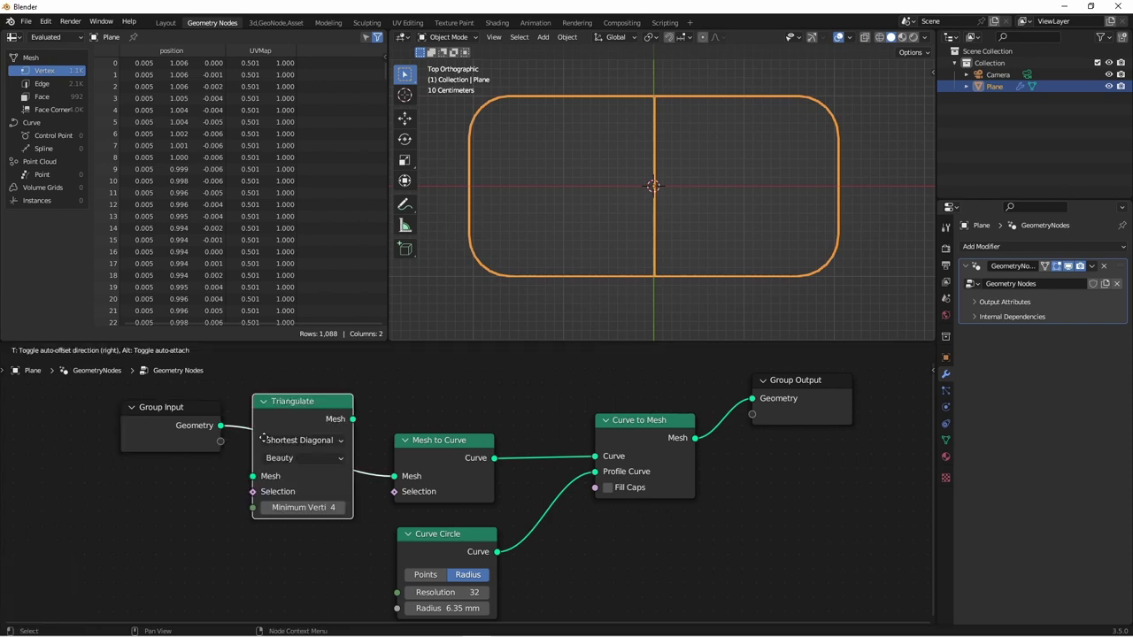
left_click(288, 438)
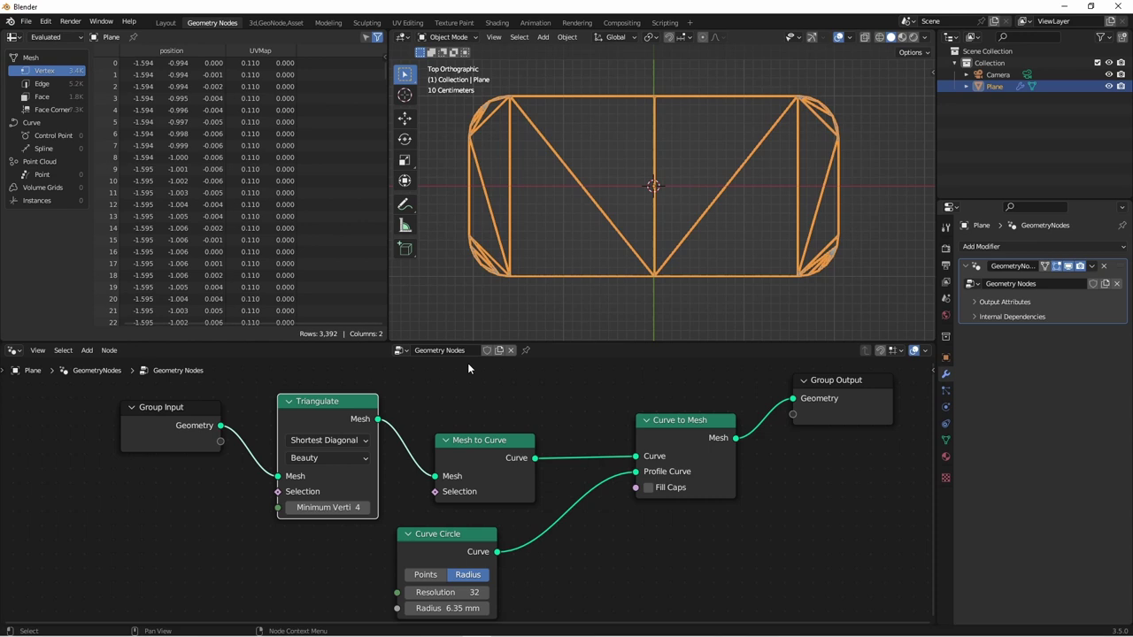
Tidy the node layout, moving Curve Circle down-right and Group Input with Triangulate further left.
scroll(469, 485, "down", 2)
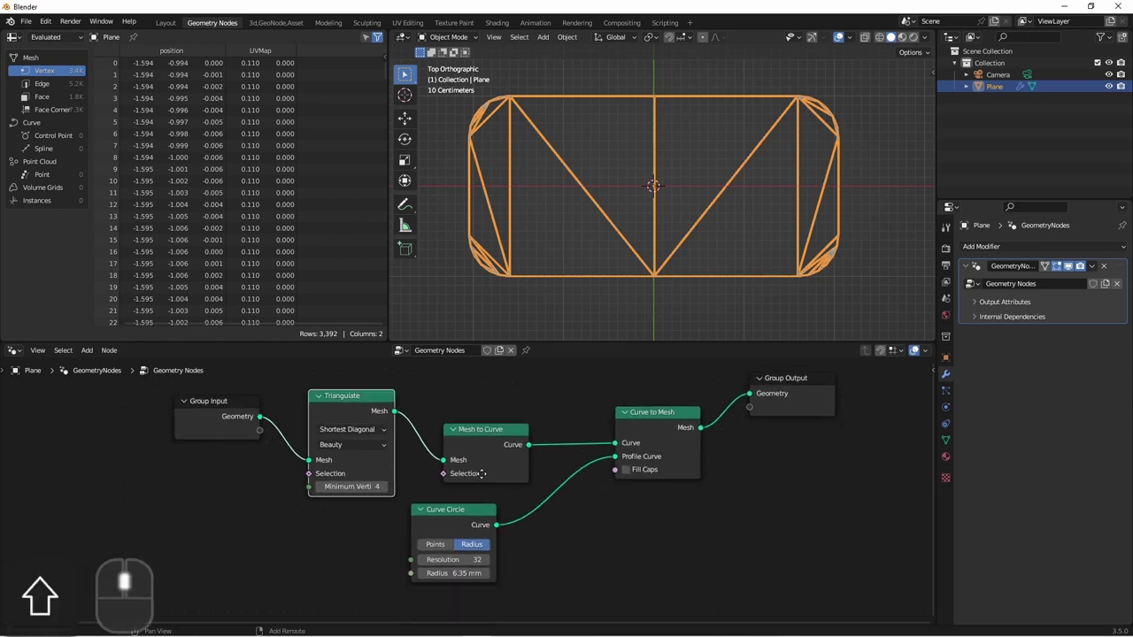
scroll(455, 504, "down", 2, "shift")
left_click_drag(455, 504, 487, 513)
key("g")
left_click(315, 428)
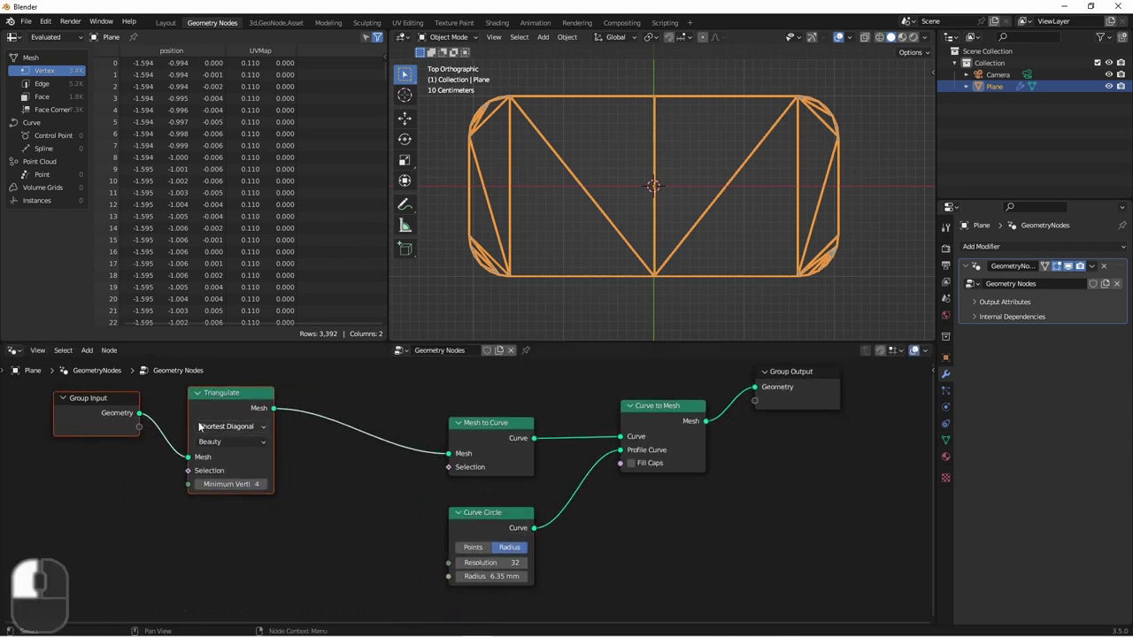
key("shift+a")
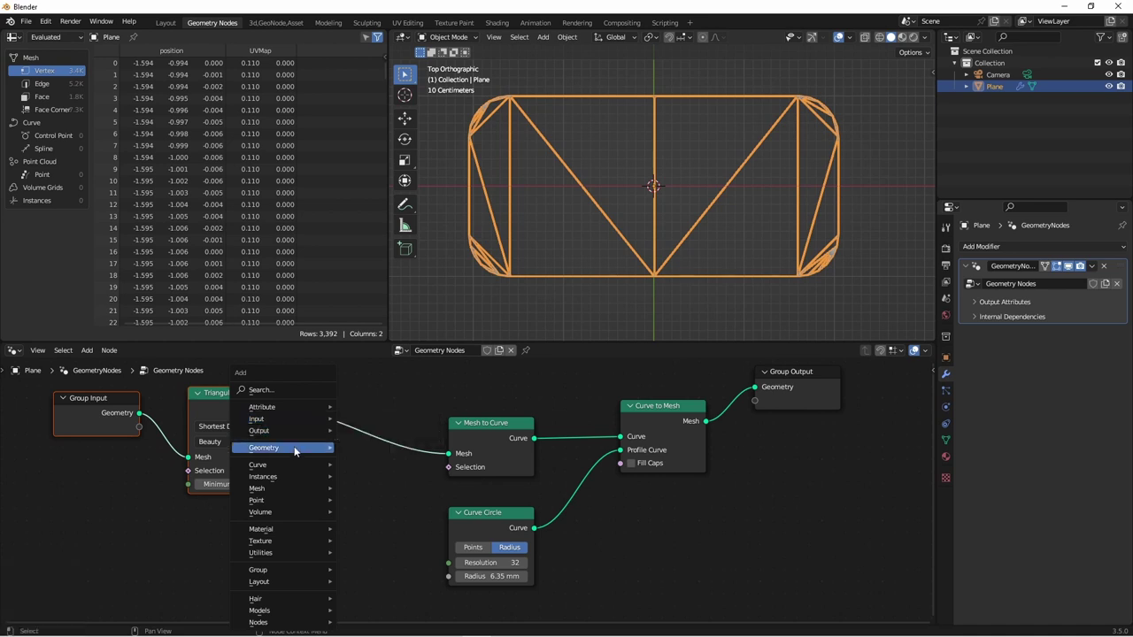
Insert a Delete Geometry node after Triangulate, set to delete Edges.
mouse_move(292, 447)
mouse_move(350, 489)
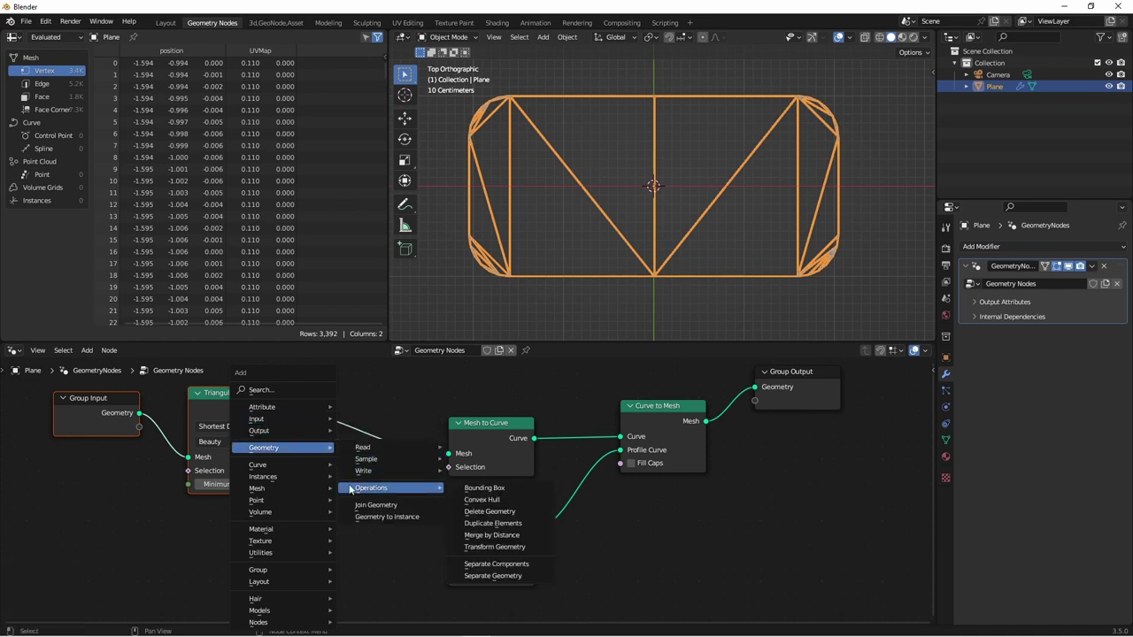
left_click(489, 512)
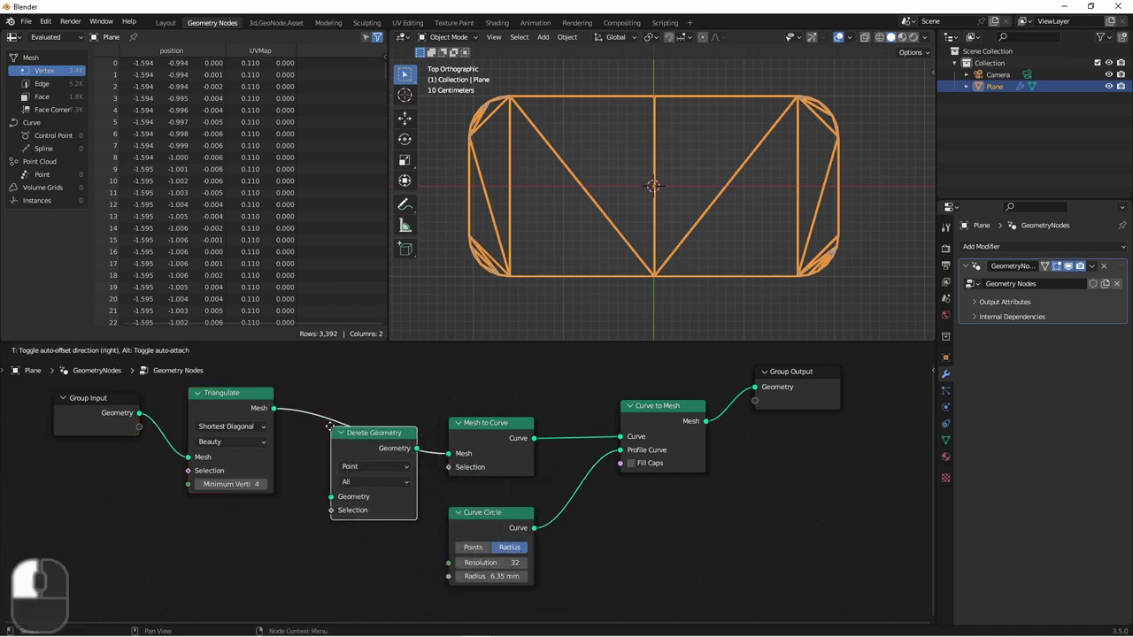
left_click(323, 409)
left_click(363, 447)
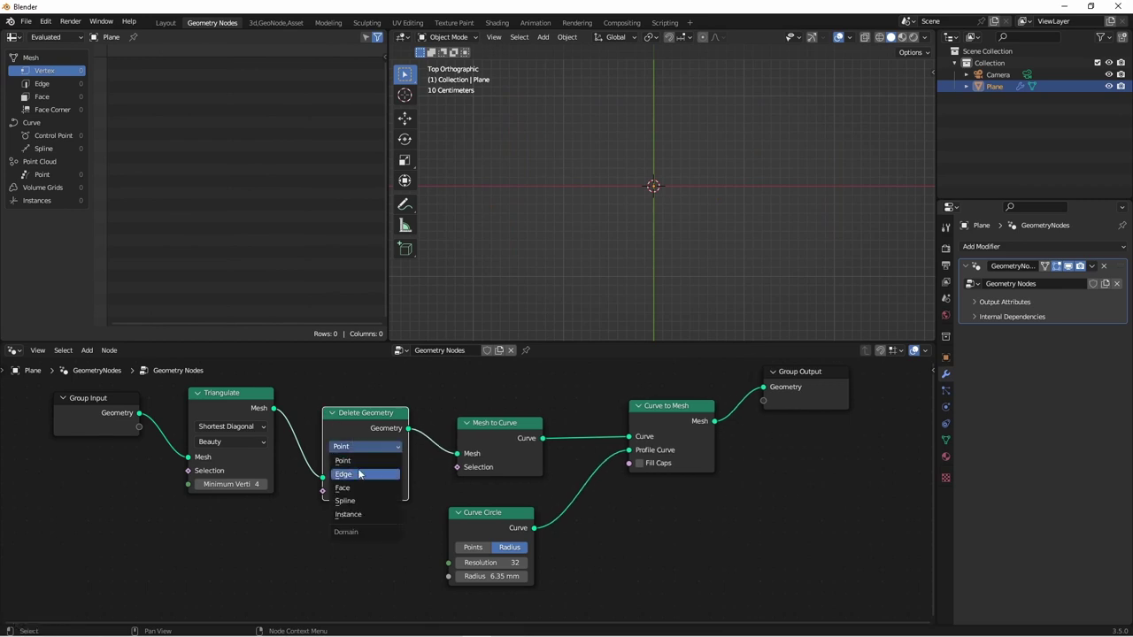
left_click(360, 474)
Add an Edge Neighbors node and place it left of and below the main chain.
middle_click_drag(379, 504, 452, 490)
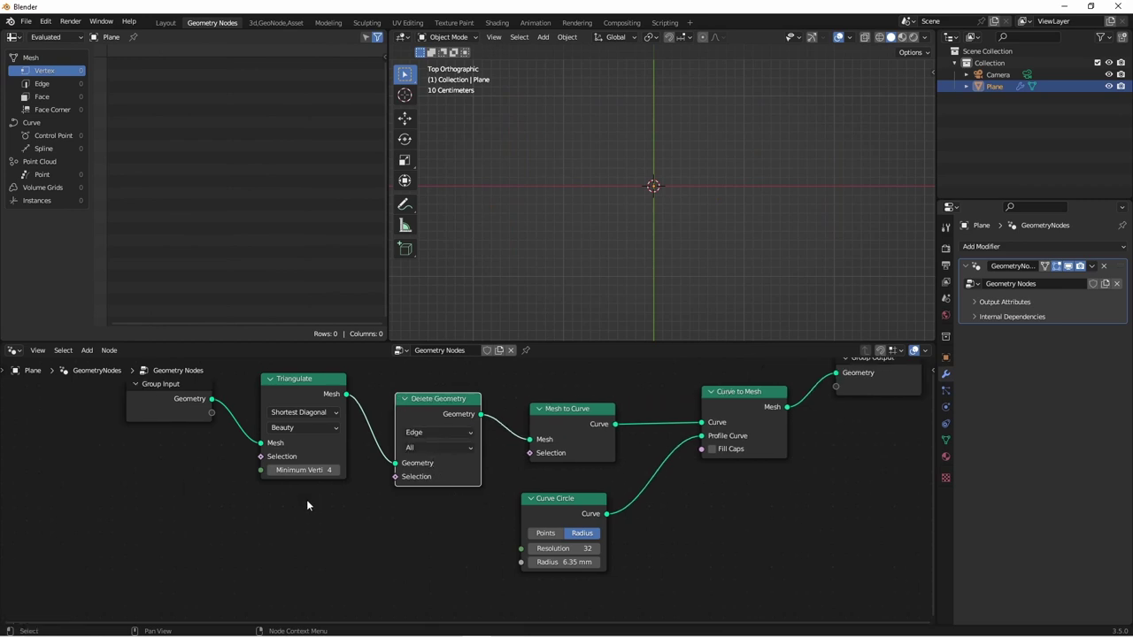
key("shift+a")
mouse_move(307, 505)
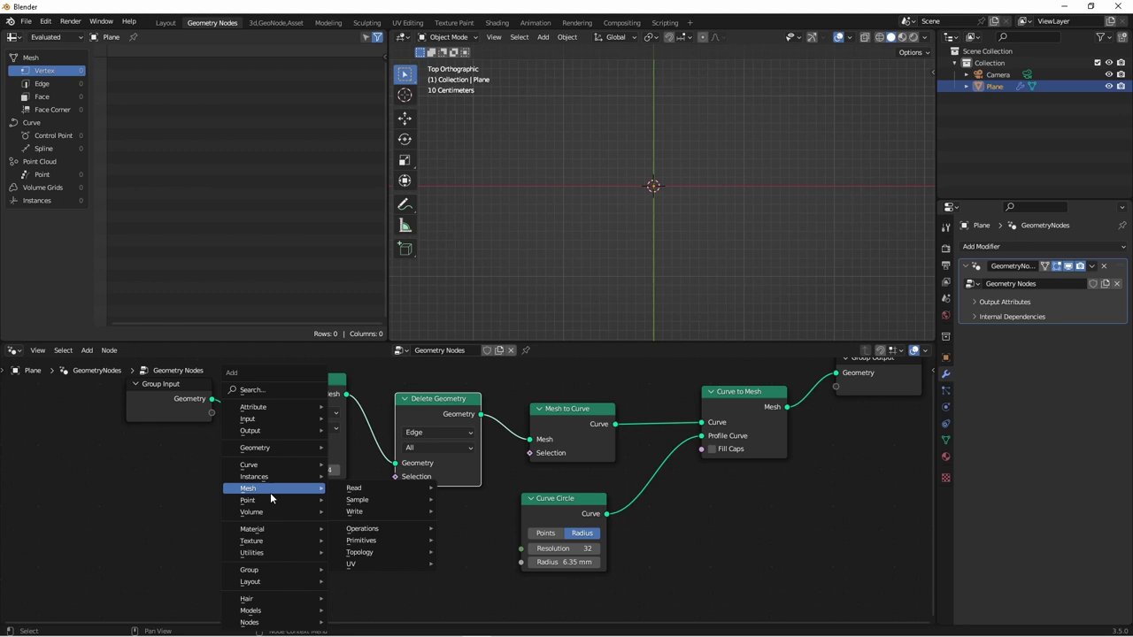
mouse_move(353, 490)
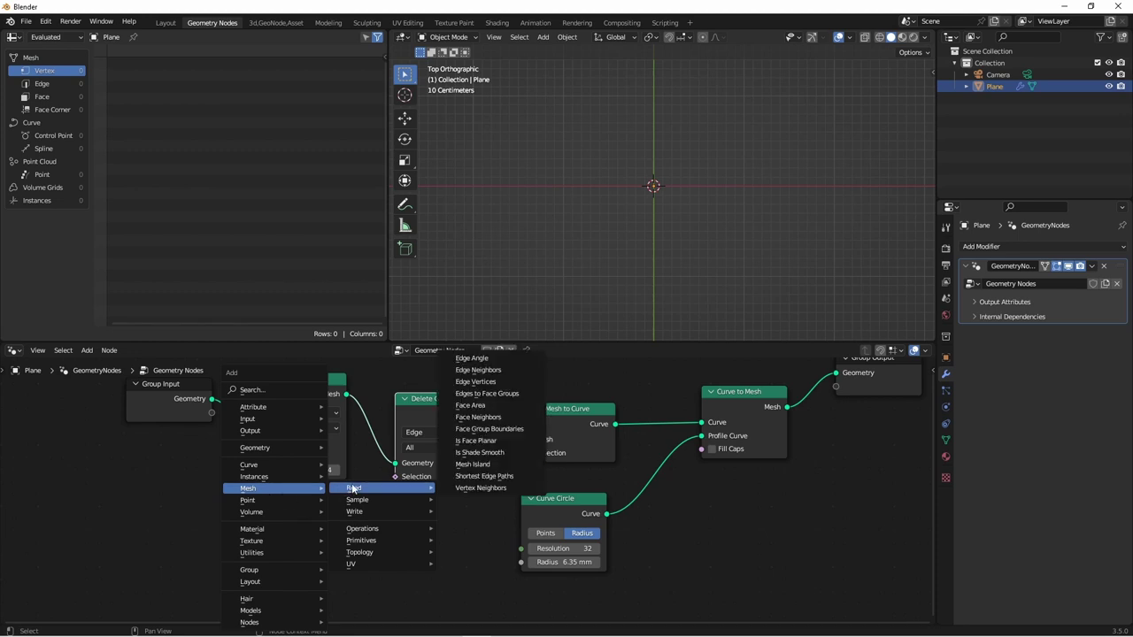
left_click(474, 371)
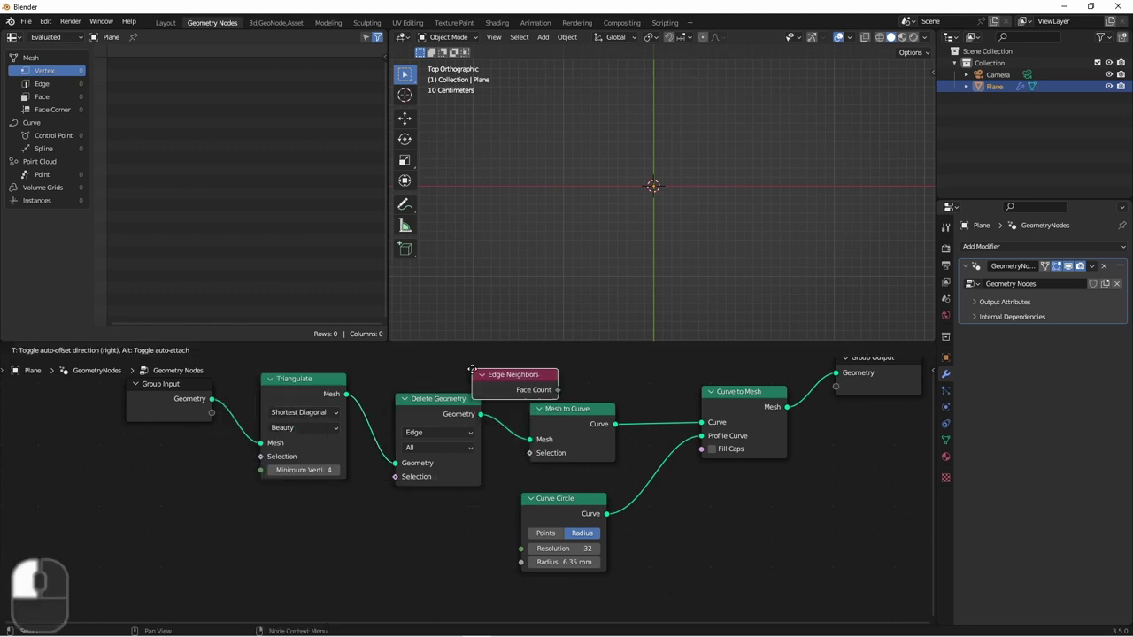
left_click(261, 523)
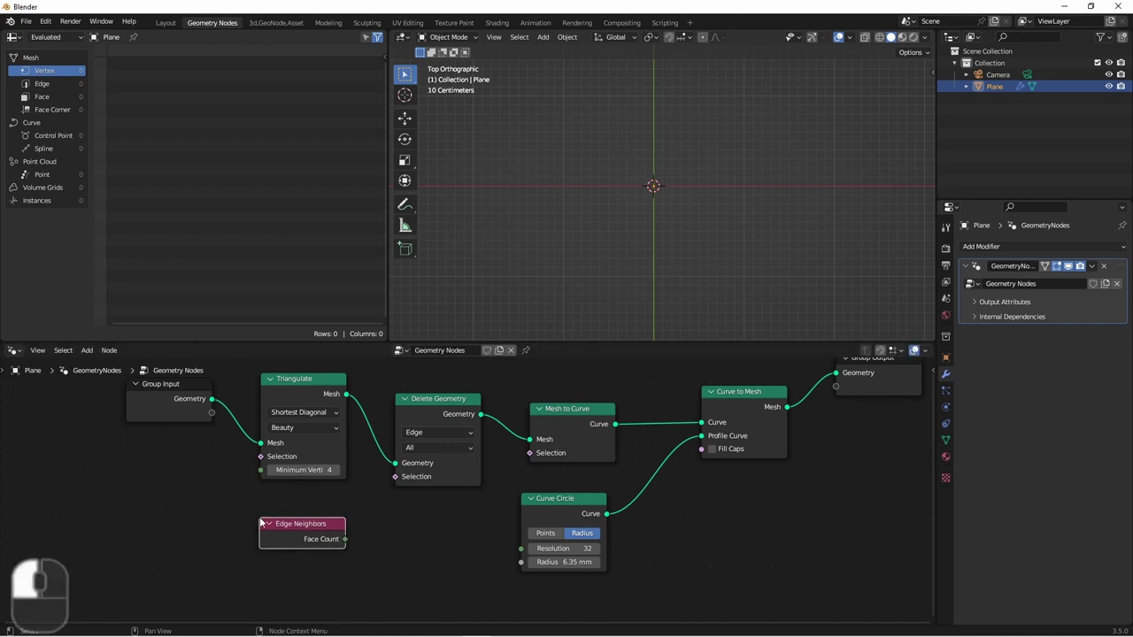
mouse_move(317, 540)
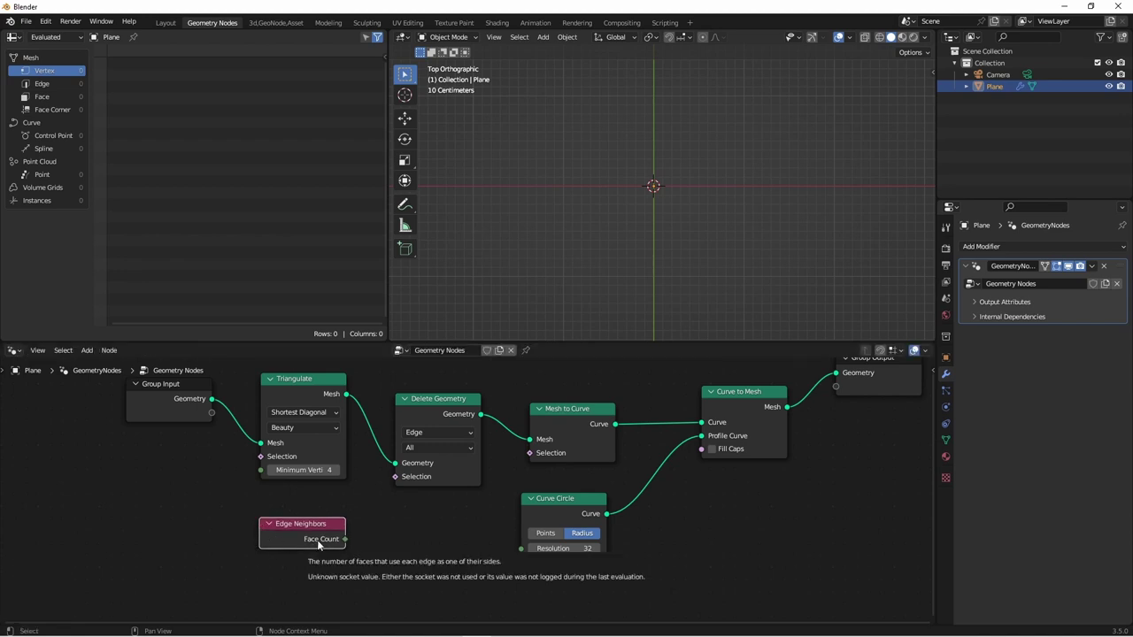
left_click_drag(324, 529, 235, 527)
mouse_move(248, 541)
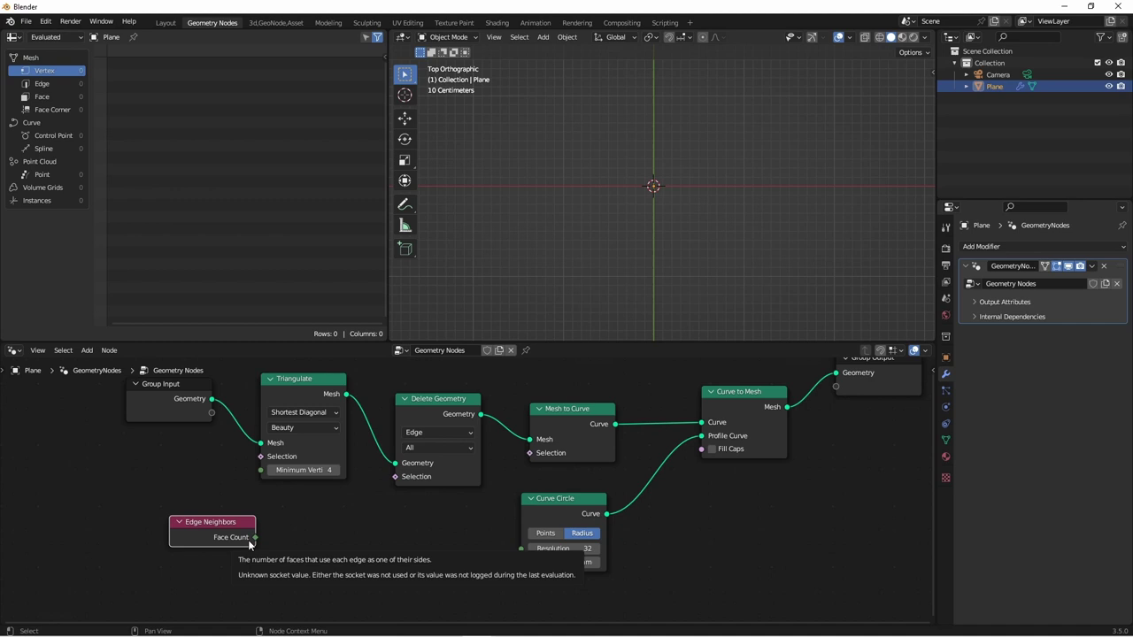
Compare Face Count with an Equal node against 2 and plug its Result into Delete Geometry's Selection.
left_click_drag(256, 539, 299, 531)
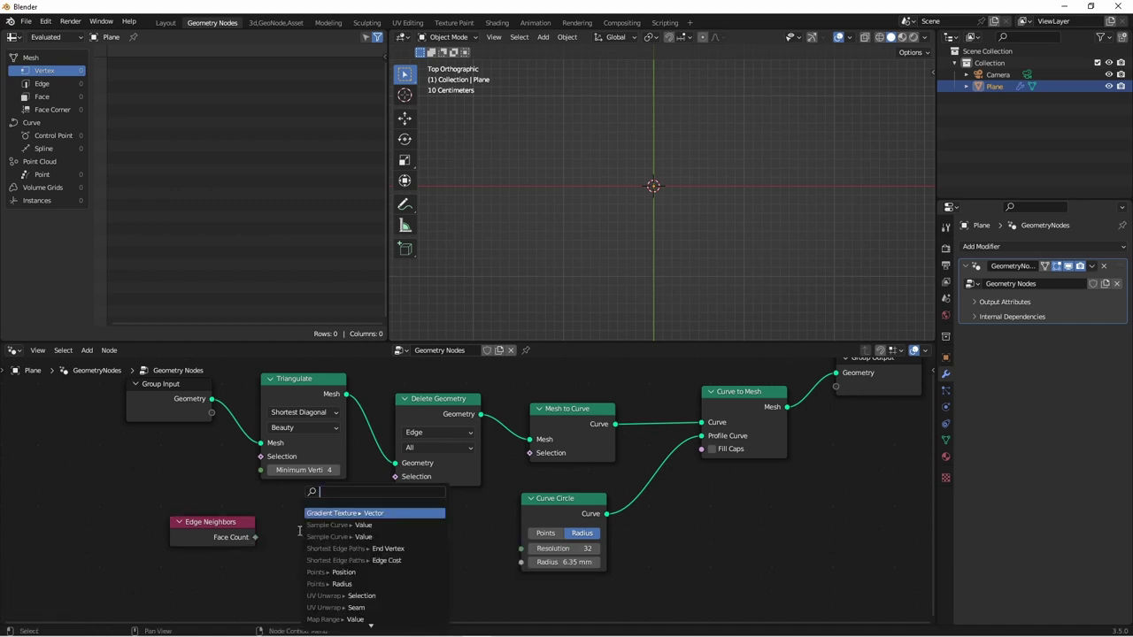
type("eq")
key("Return")
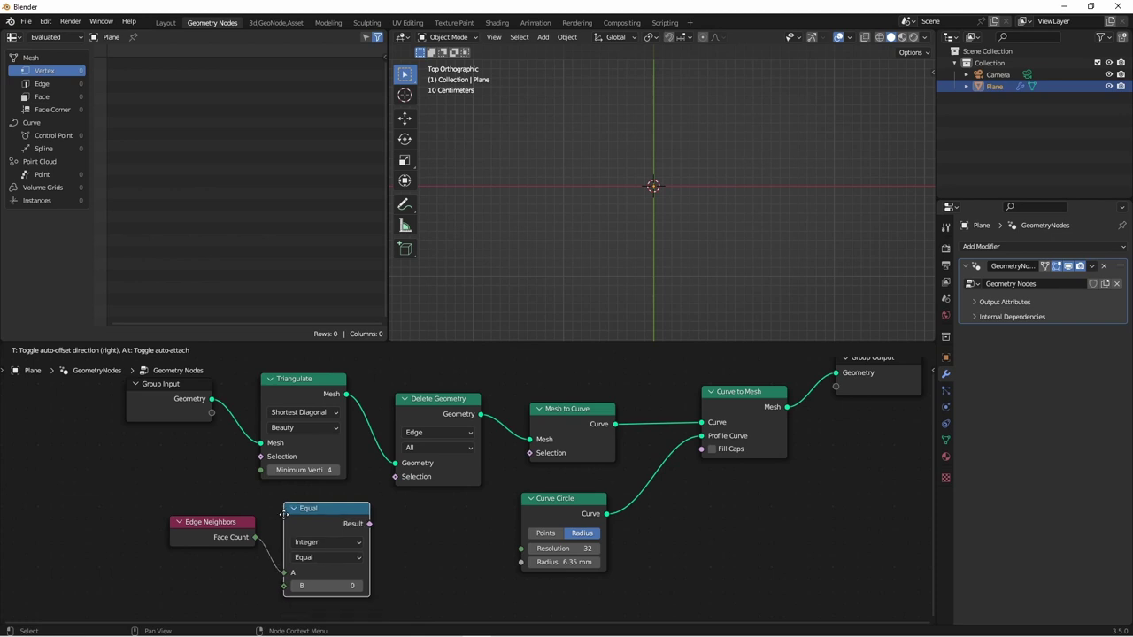
left_click(282, 514)
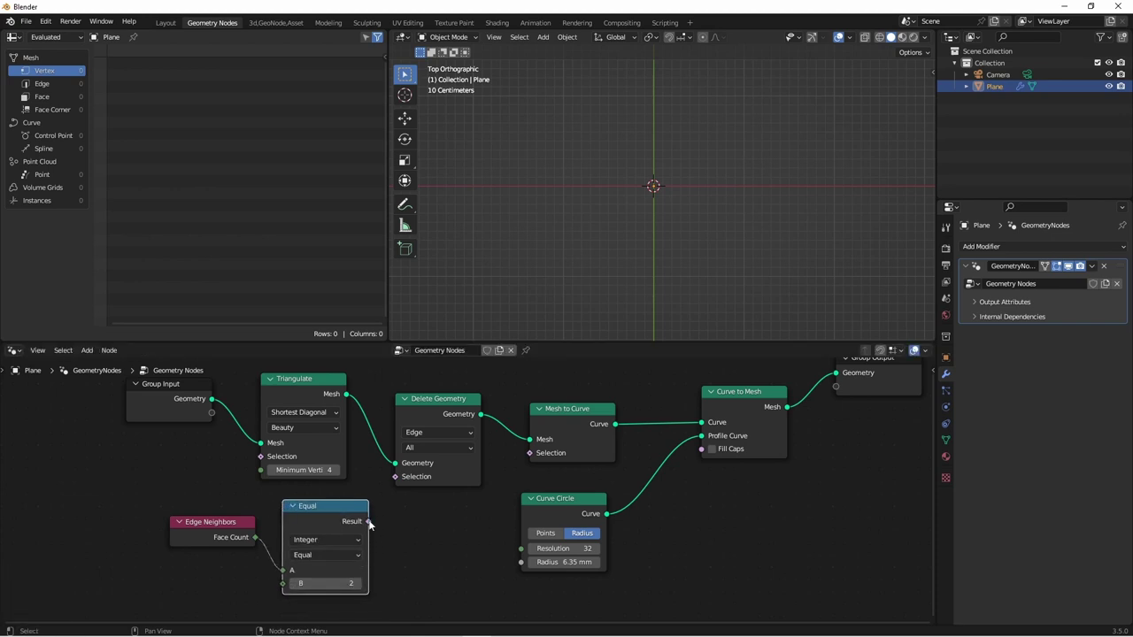
left_click_drag(368, 522, 396, 478)
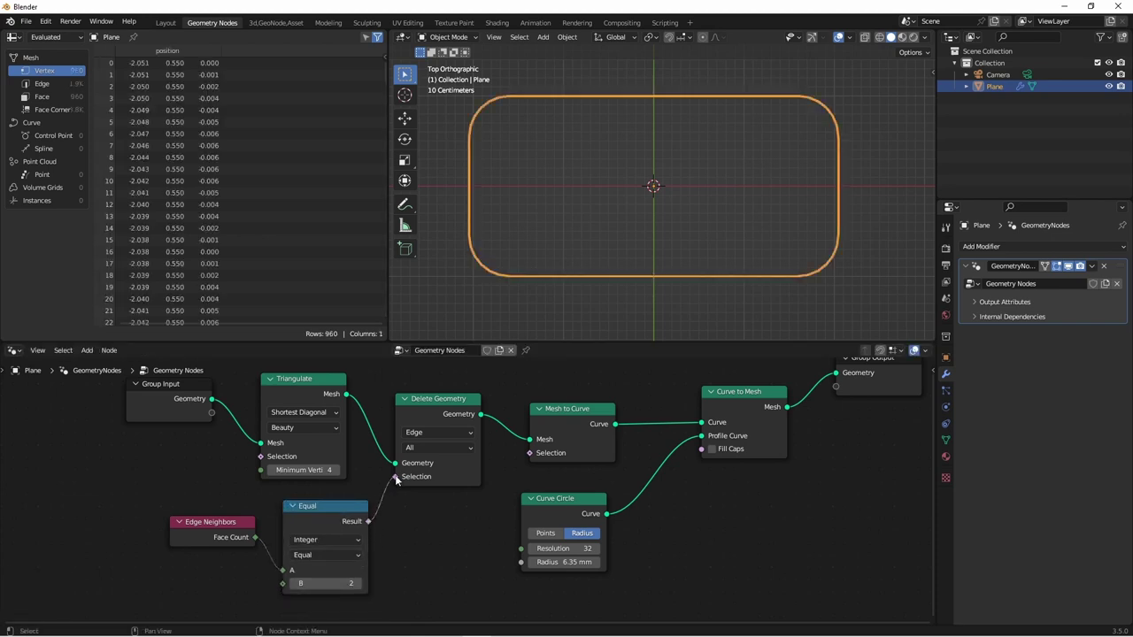
middle_click_drag(779, 245, 734, 173)
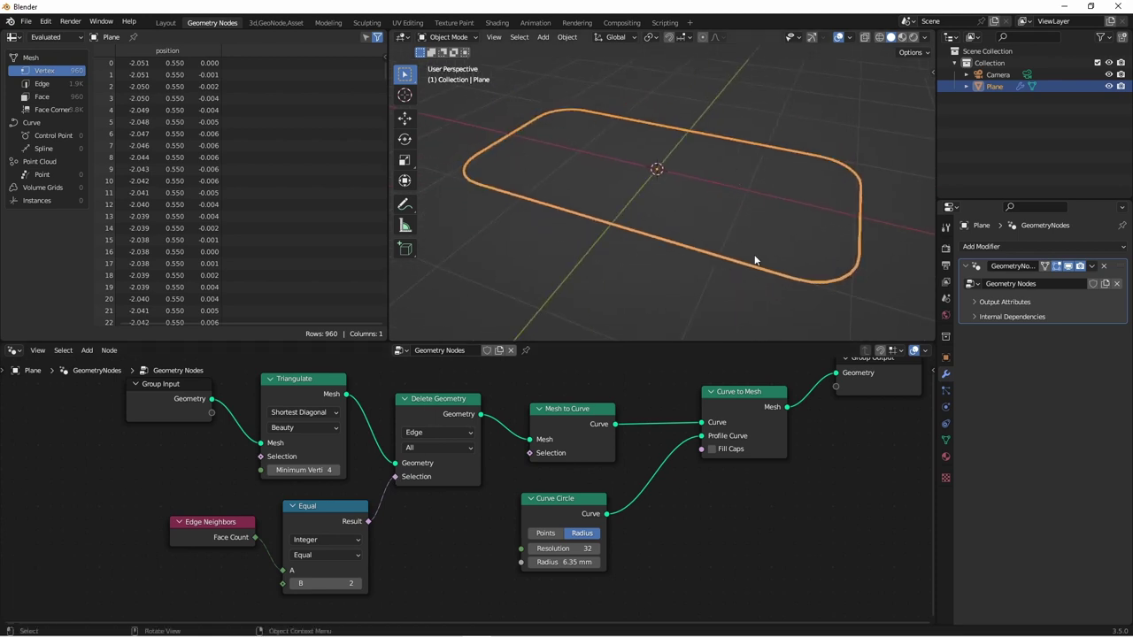
Join Group Input's original plane geometry with the rim tube before the Group Output, arching the link over a reroute.
scroll(492, 491, "down", 1)
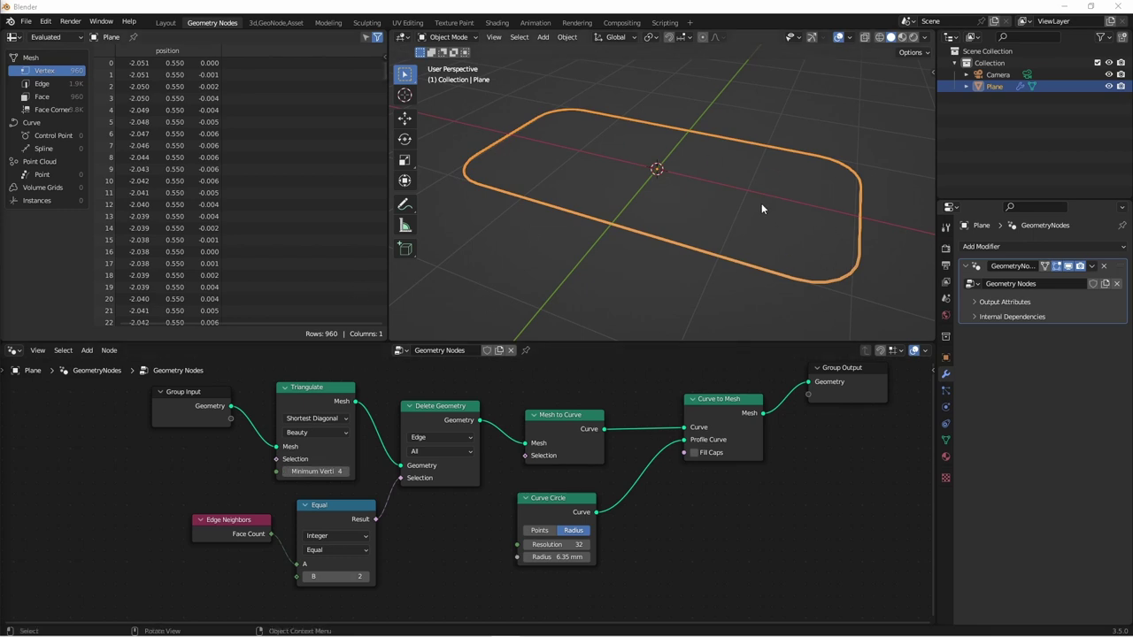
scroll(631, 424, "down", 2)
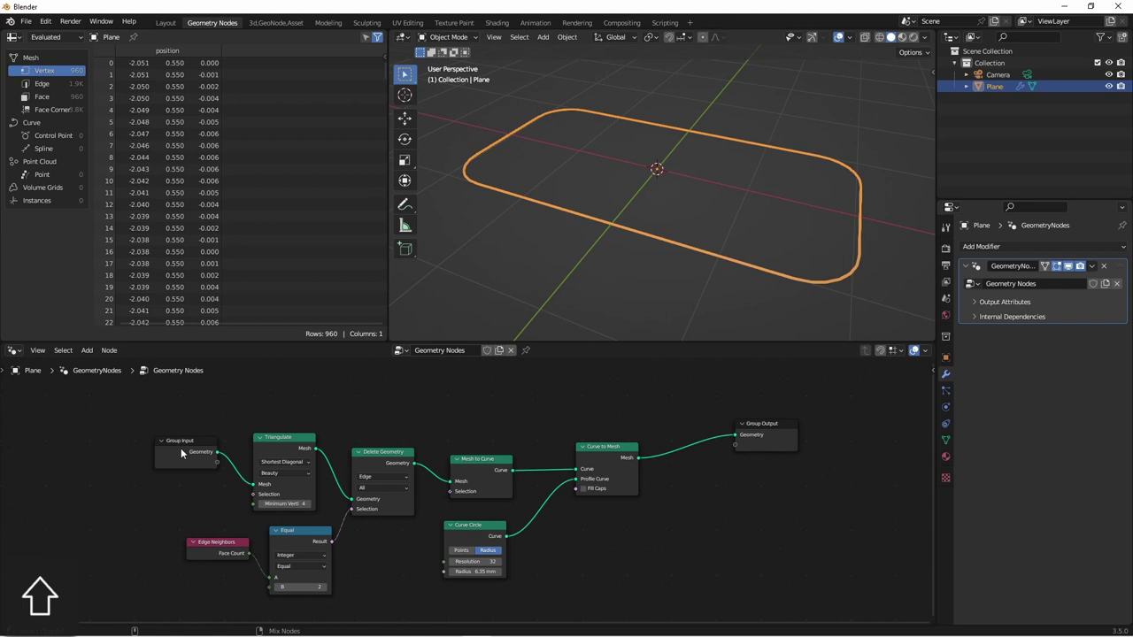
right_click_drag(181, 448, 611, 466, "ctrl+shift")
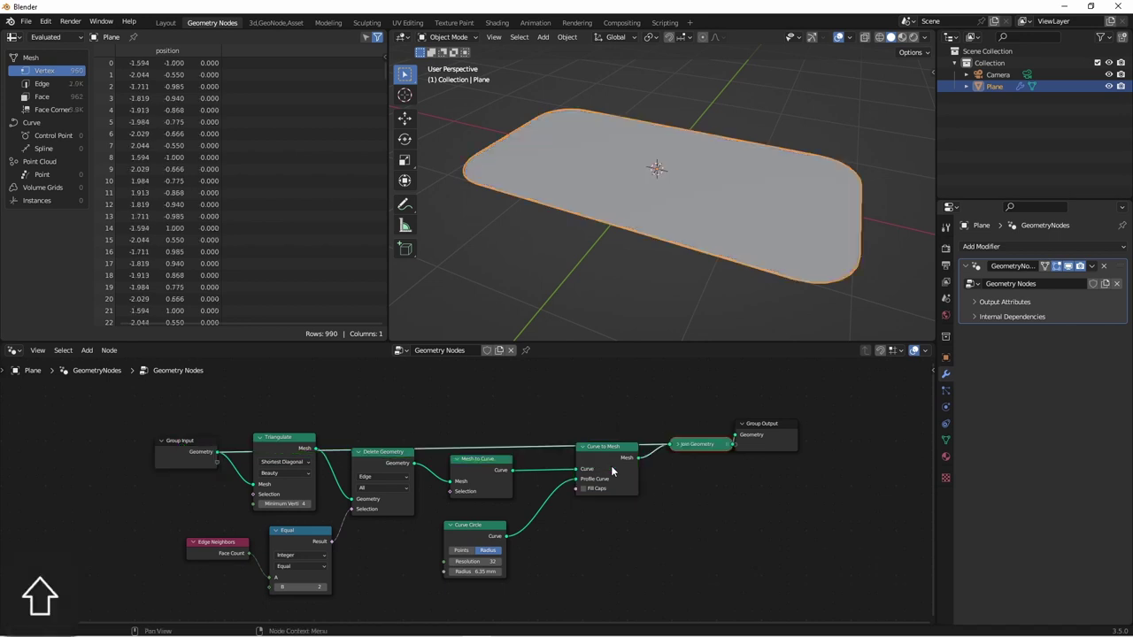
left_click_drag(759, 426, 784, 441)
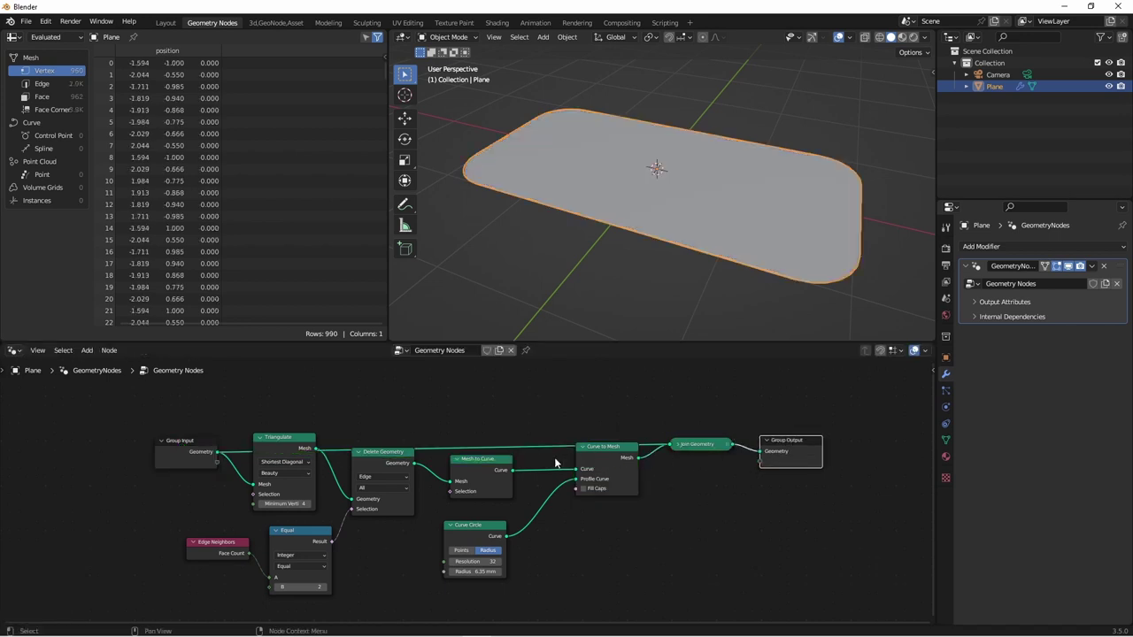
right_click_drag(555, 430, 551, 460, "shift")
key("g")
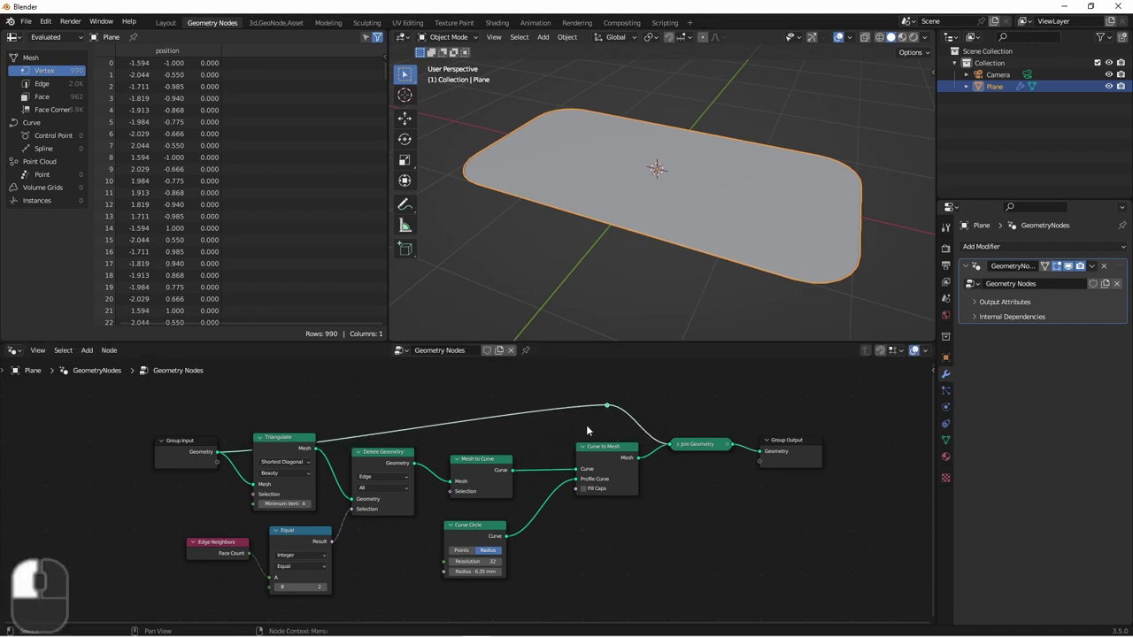
left_click(604, 420)
scroll(618, 254, "up", 3)
middle_click_drag(618, 254, 721, 283, "shift")
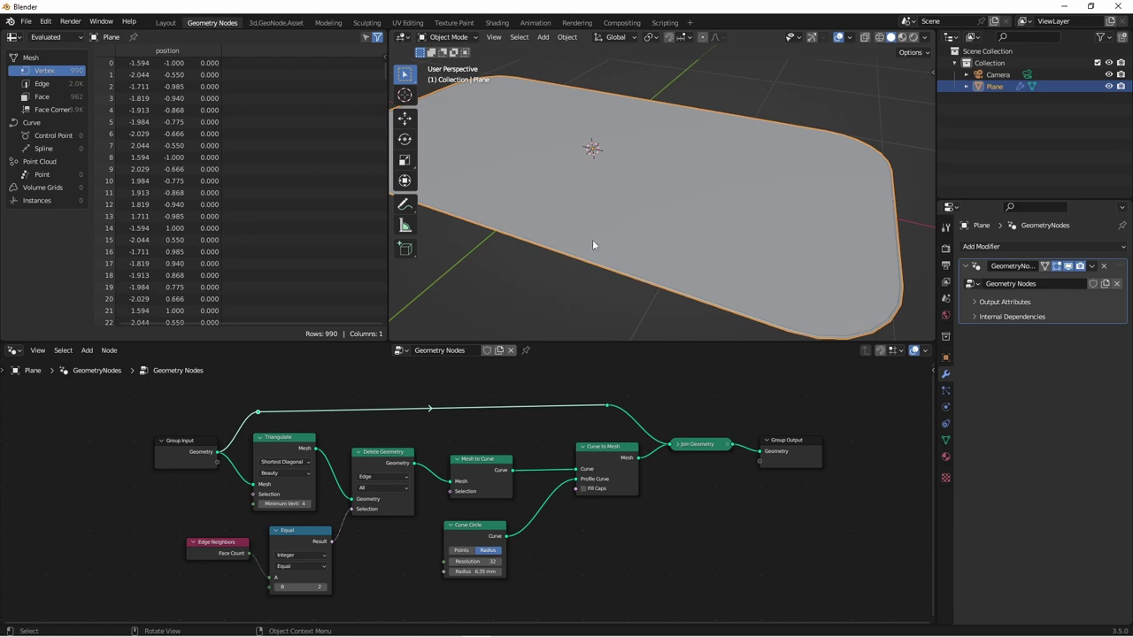
In top view, scale the plane down and apply its scale with Ctrl+A > Scale.
key("KP_7")
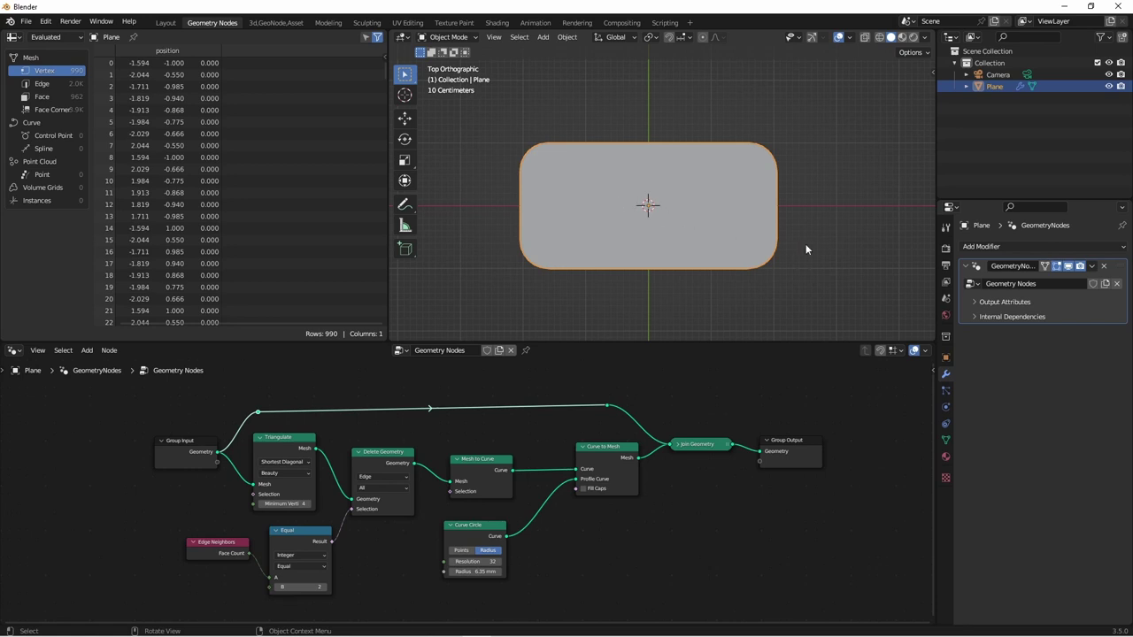
key("s")
left_click(752, 215)
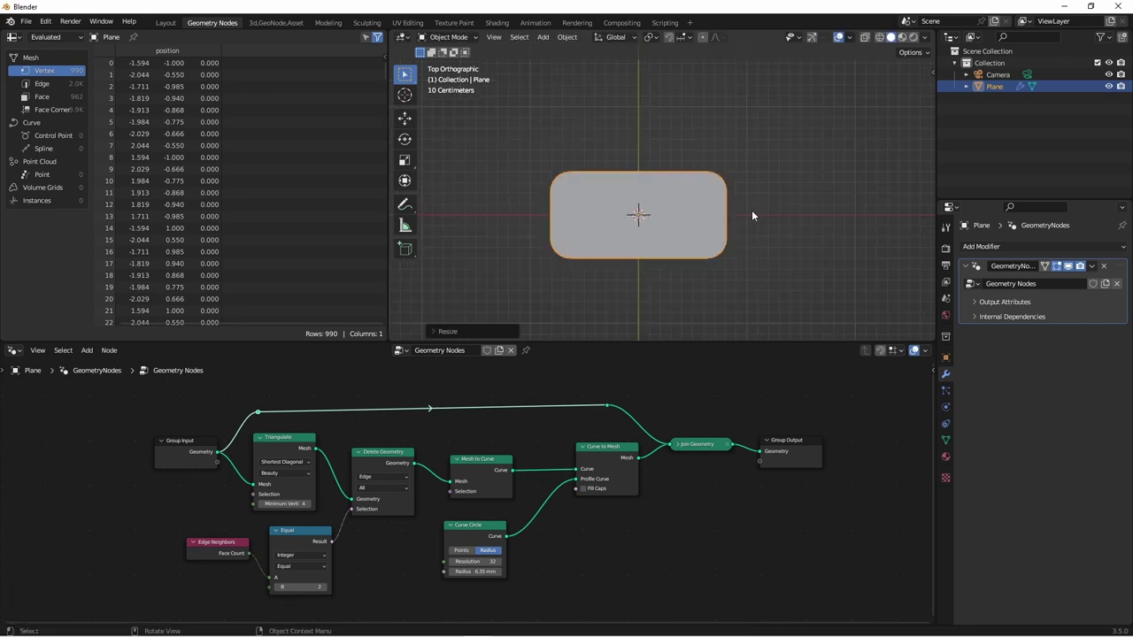
key("ctrl+a")
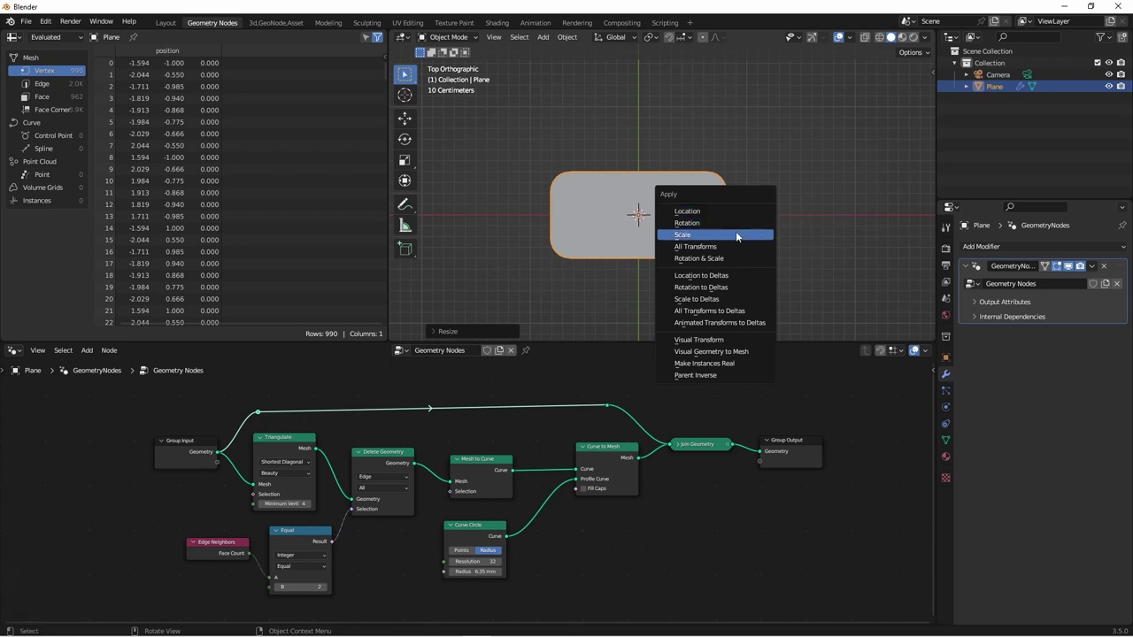
left_click(735, 231)
middle_click_drag(736, 231, 741, 204)
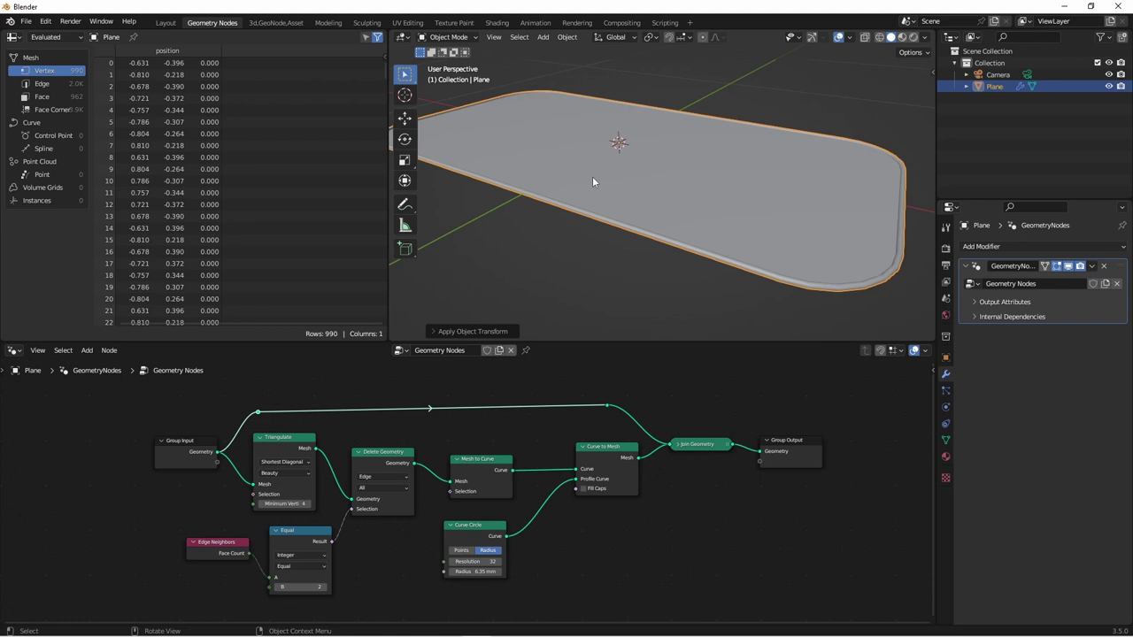
From the Layout workspace, run Quick Fur on the plane and select the new Curves object.
key("ctrl+Page_Up")
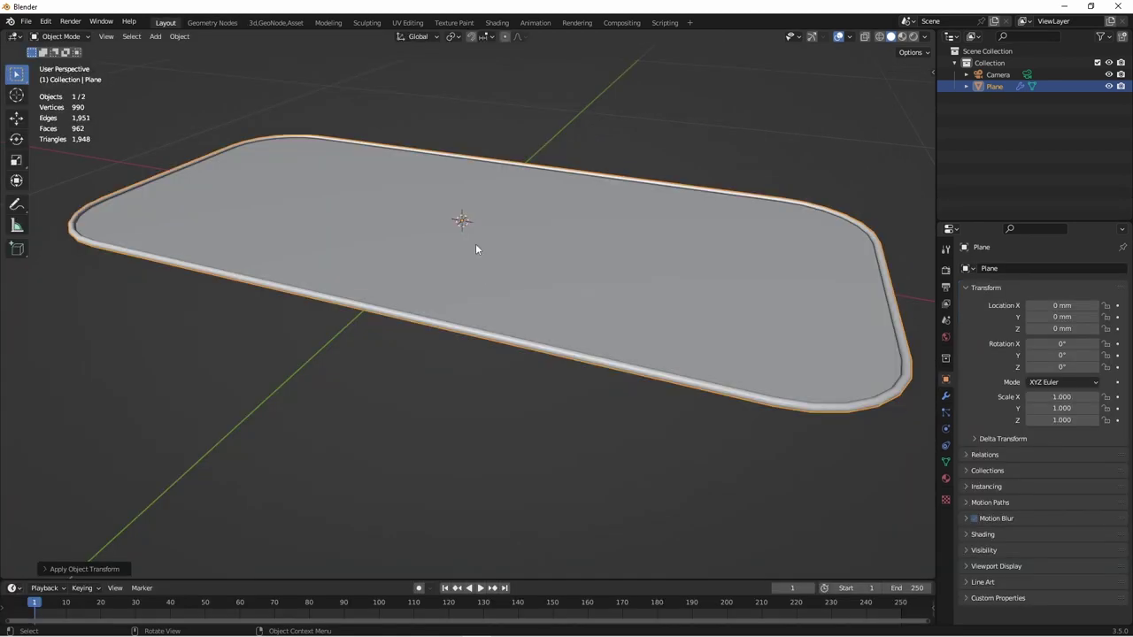
key("F3")
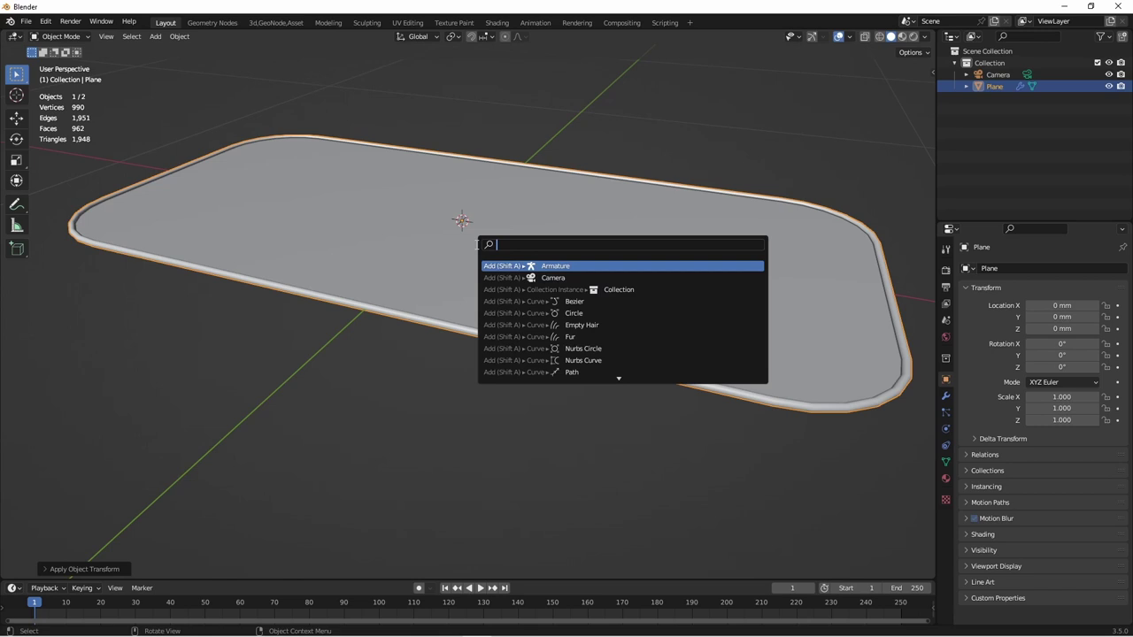
type("Fur")
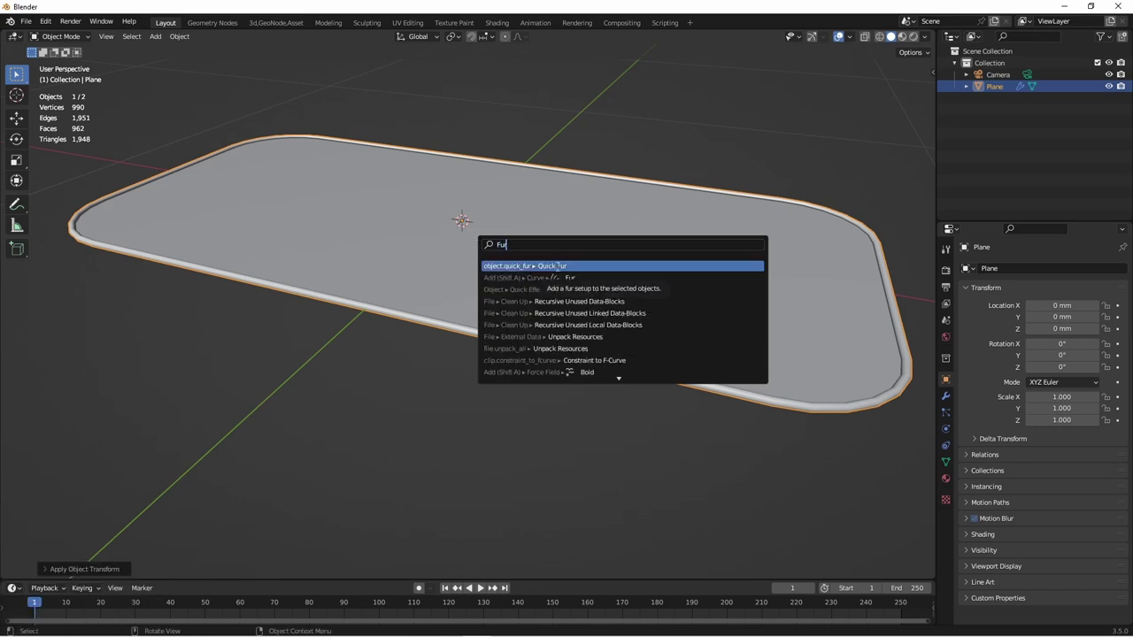
left_click(558, 266)
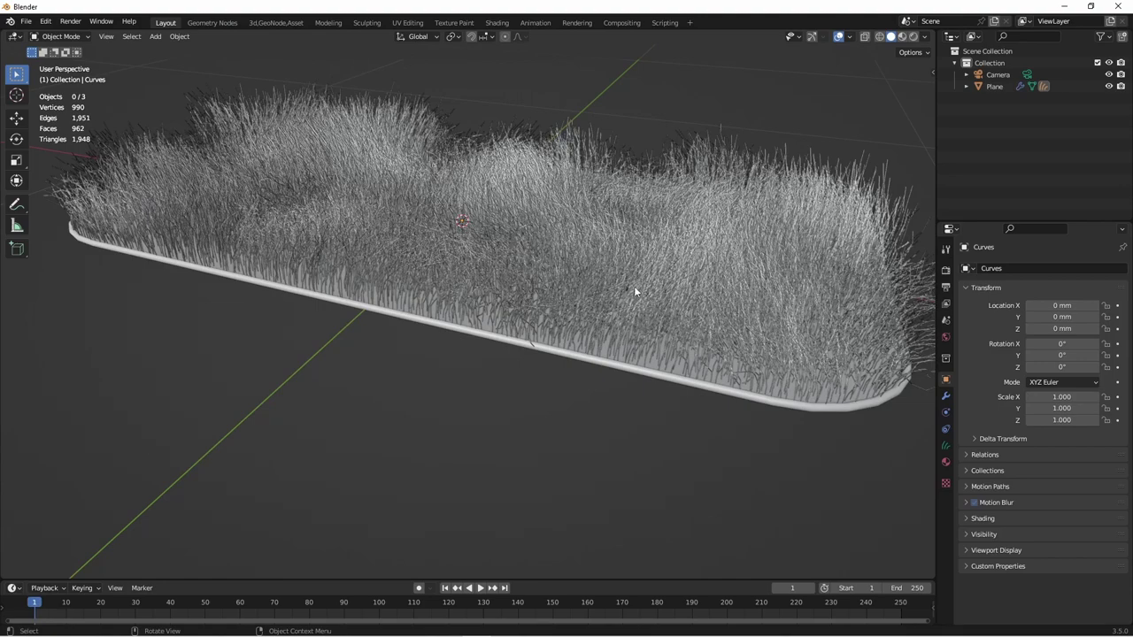
middle_click_drag(687, 346, 629, 410)
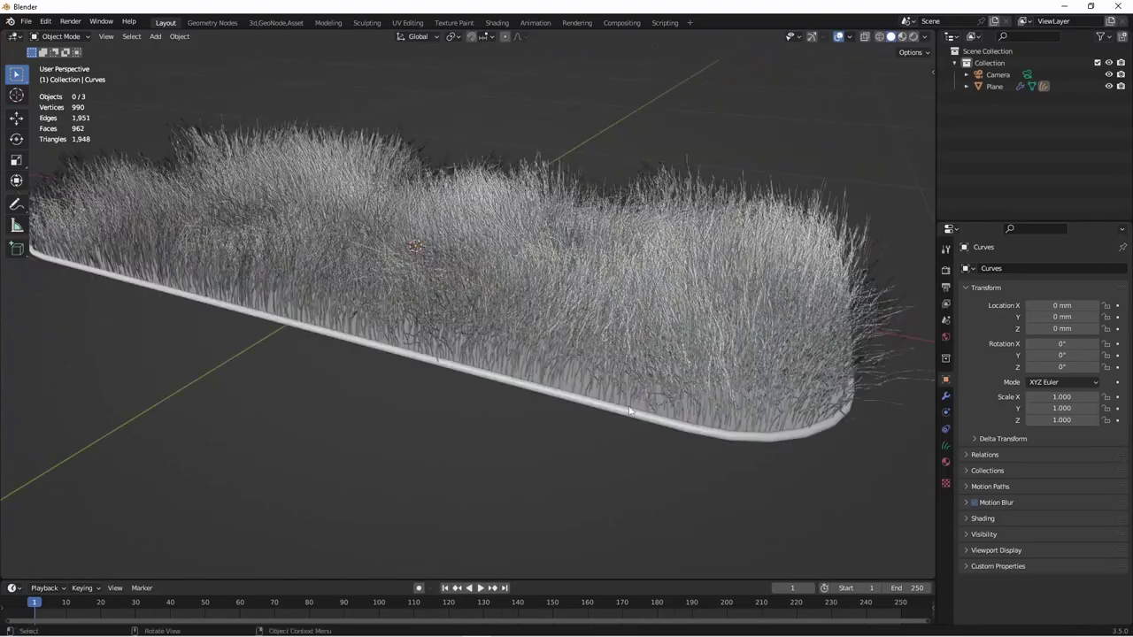
left_click(678, 178)
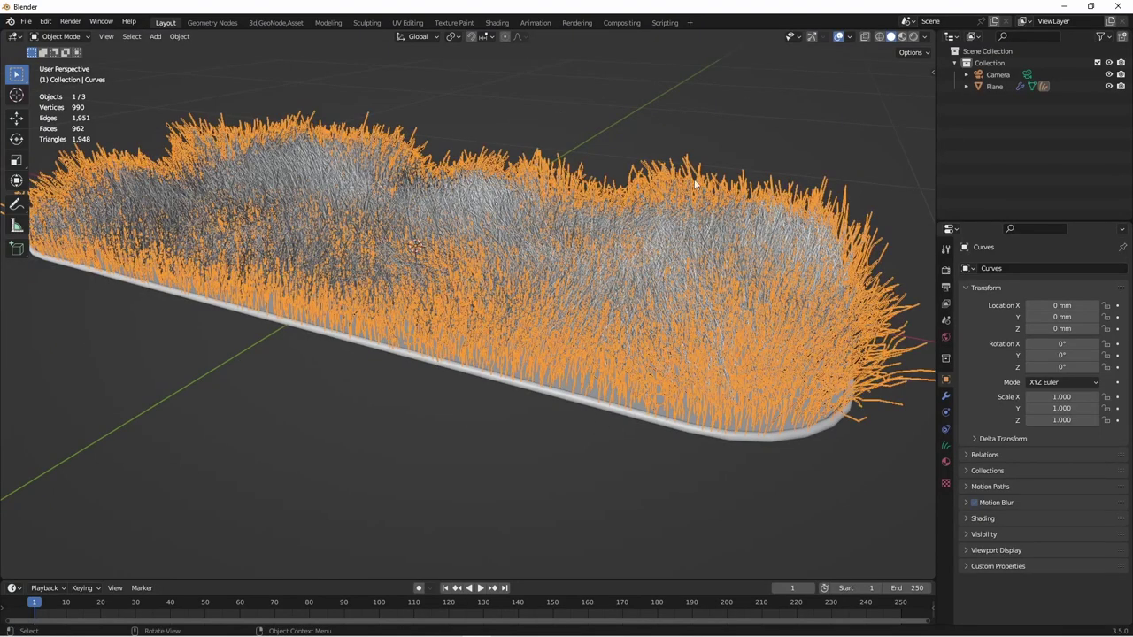
Show the fur's modifiers in a wider panel and zoom in on the fur from the front.
left_click(946, 397)
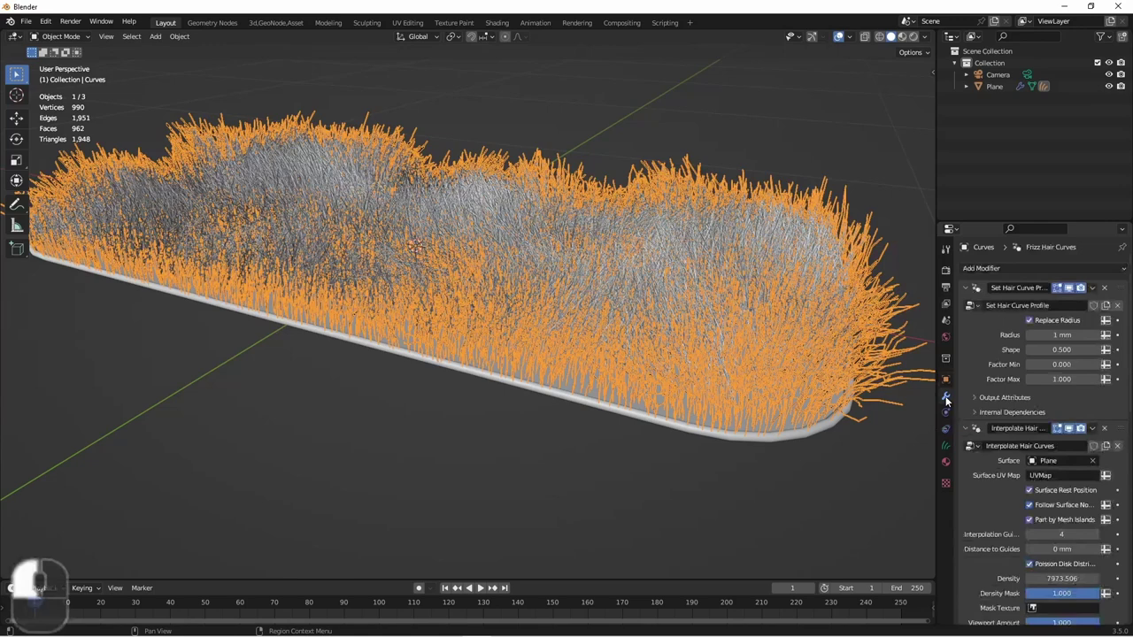
left_click_drag(938, 403, 768, 407)
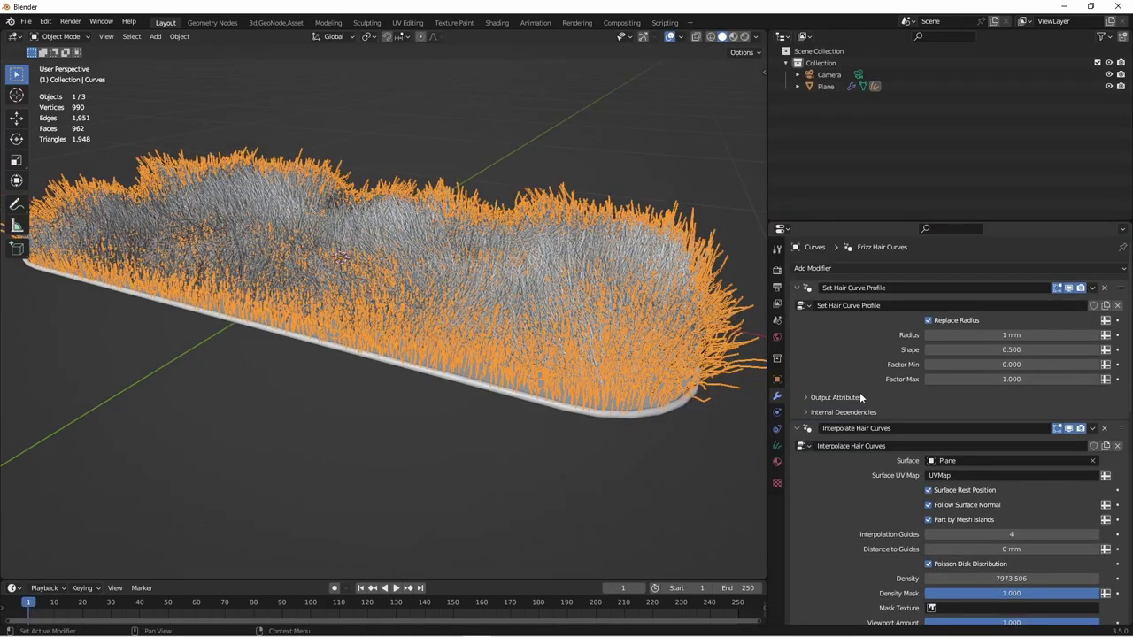
key("KP_Decimal")
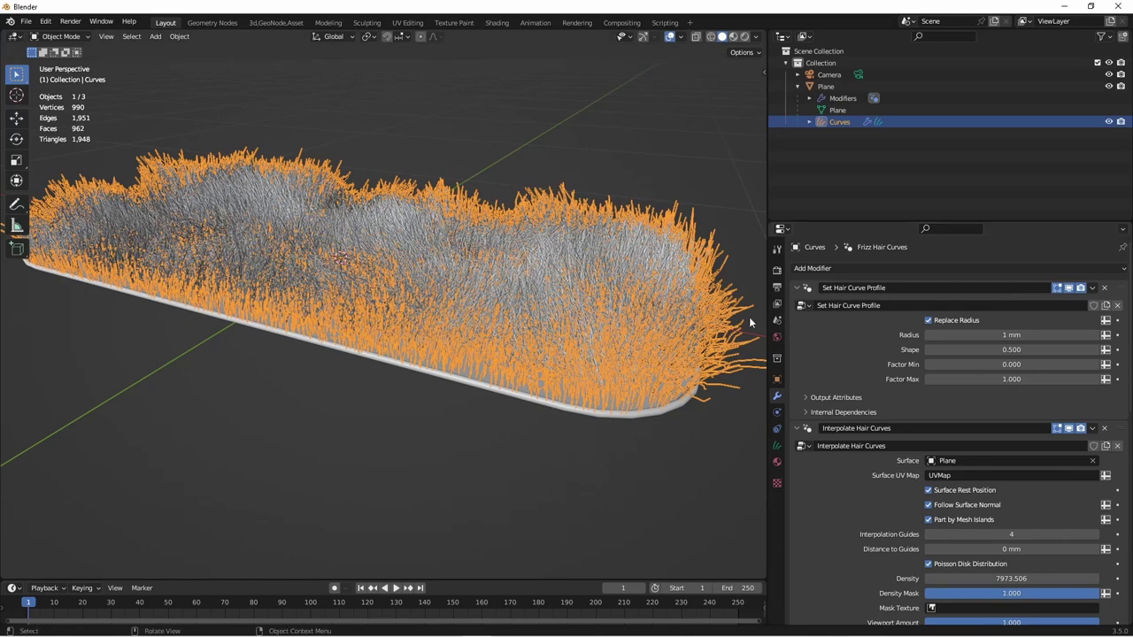
key("grave")
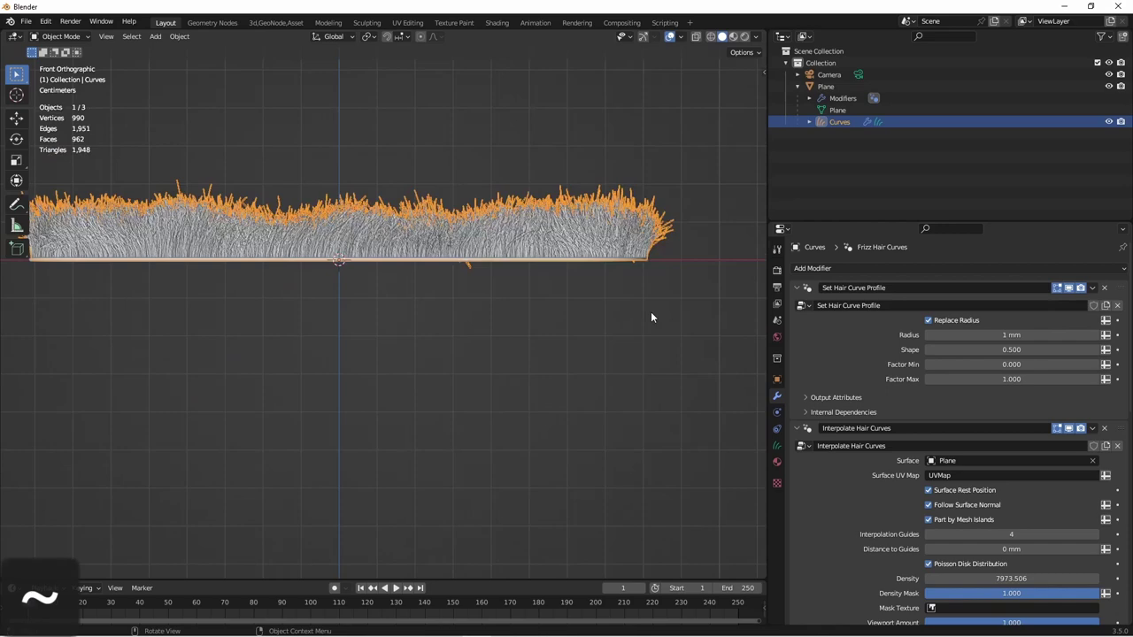
scroll(632, 256, "up", 4)
middle_click_drag(632, 256, 118, 425, "shift")
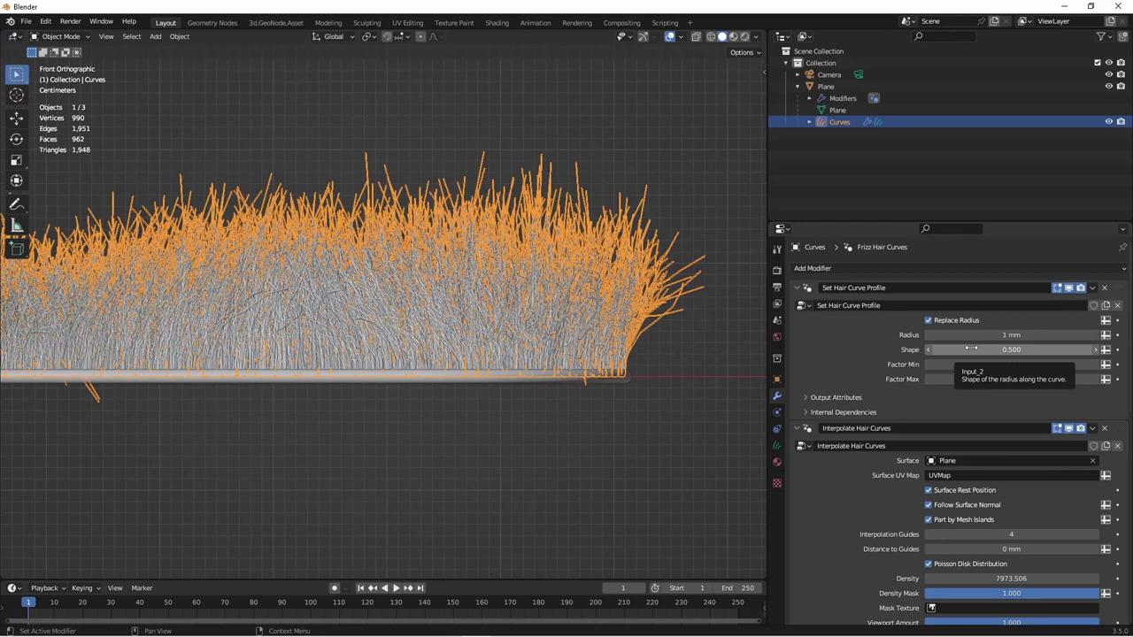
Set the Set Hair Curve Profile Shape to 0 and Radius to 1.5 mm.
left_click(971, 349)
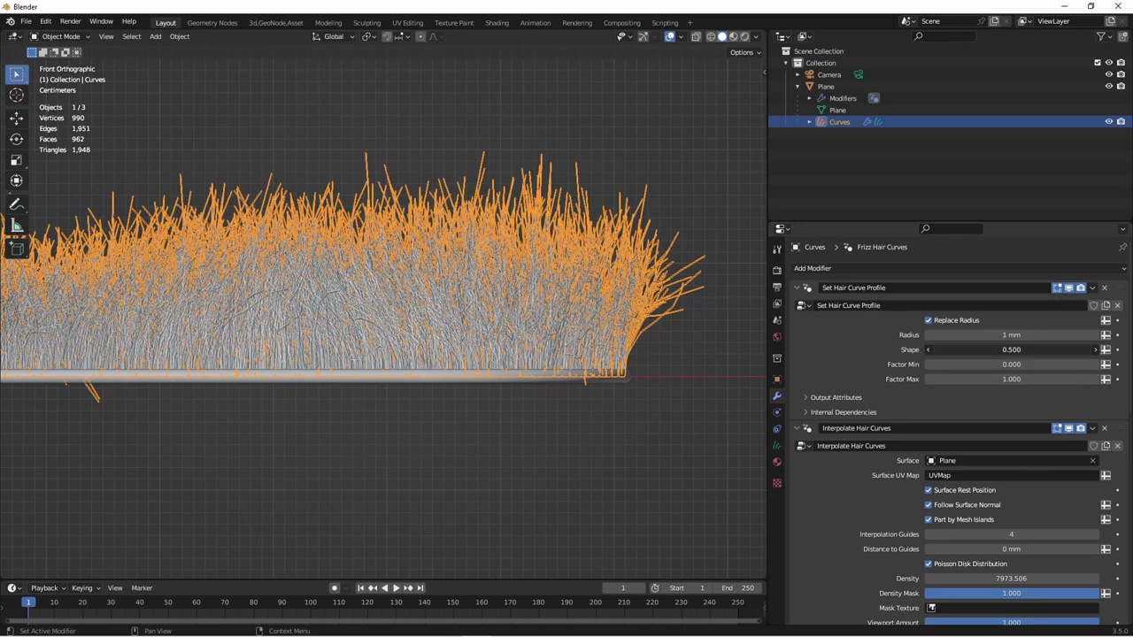
type("0")
key("Return")
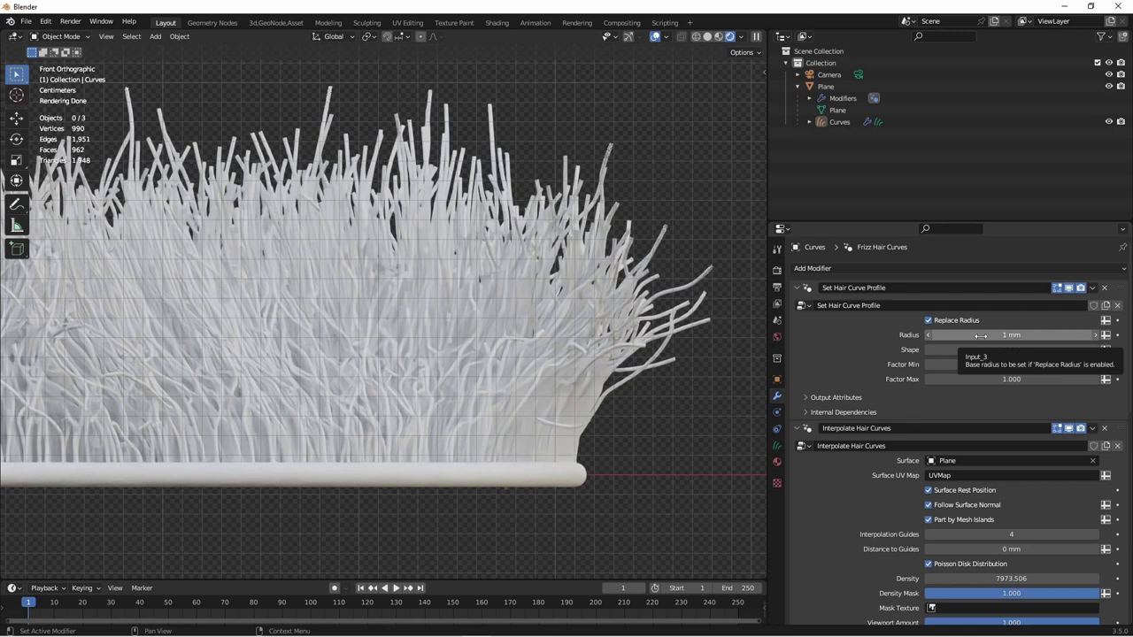
left_click(981, 335)
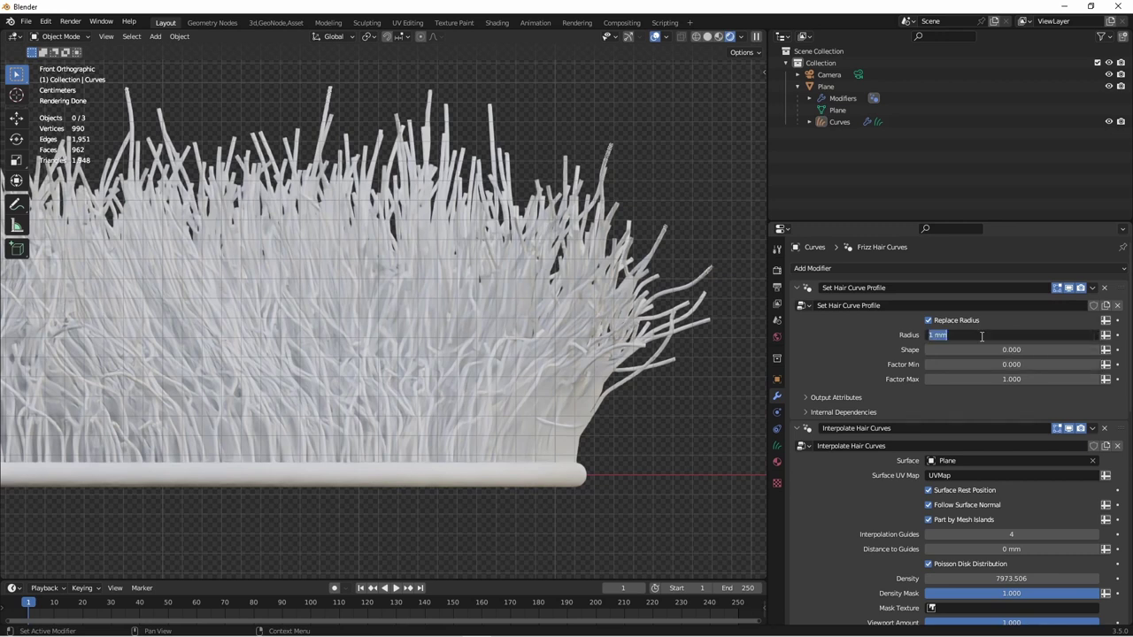
type("1.5")
key("BackSpace")
key("BackSpace")
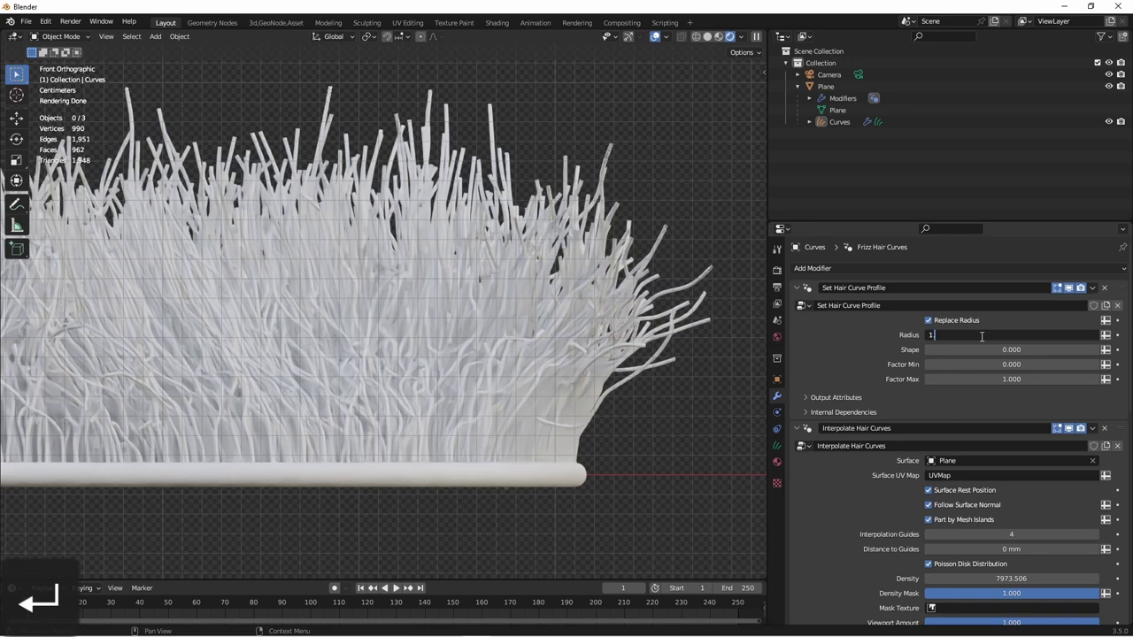
key("Return")
left_click(798, 288)
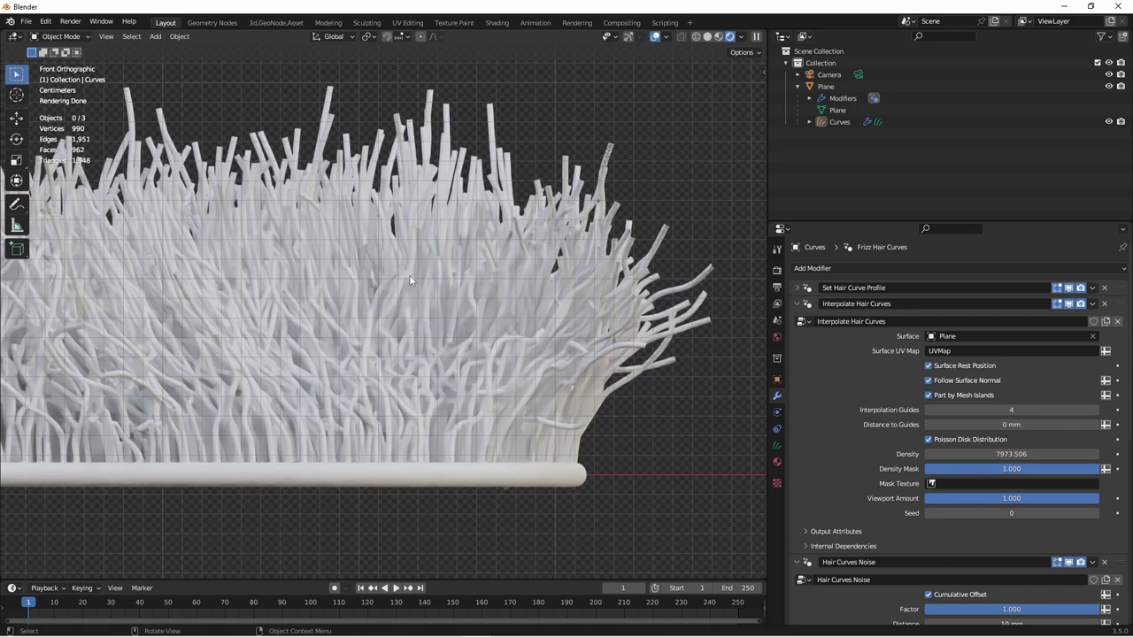
Set the fur's Interpolate Hair Curves density to 15000 and collapse that modifier panel.
left_click(541, 327)
middle_click_drag(541, 327, 555, 321)
key("Tab")
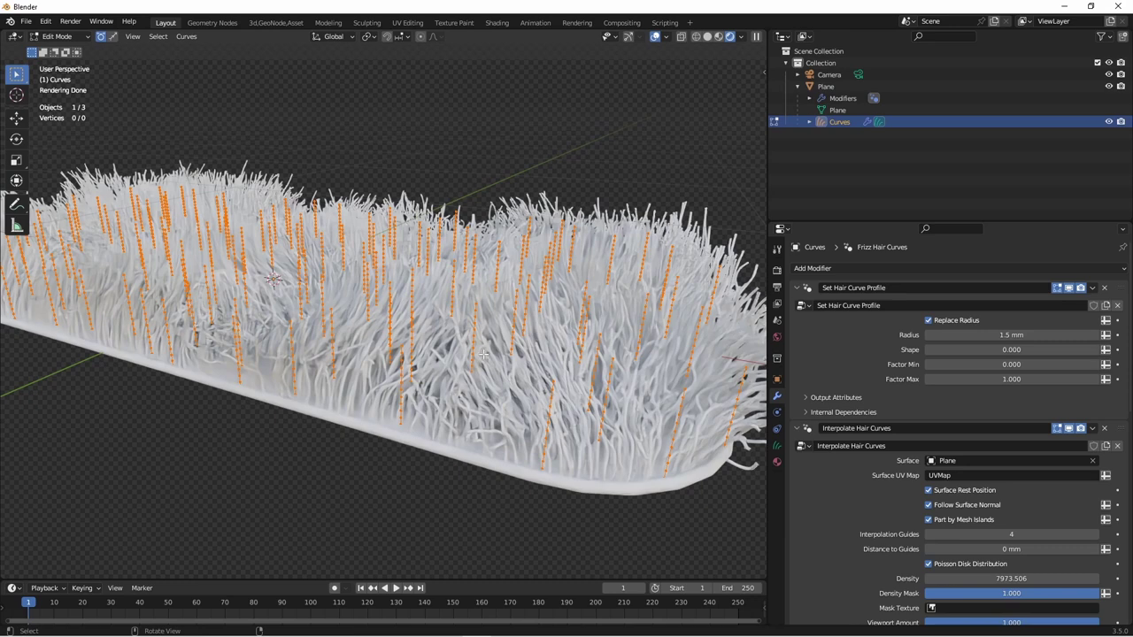
key("Tab")
left_click(367, 459)
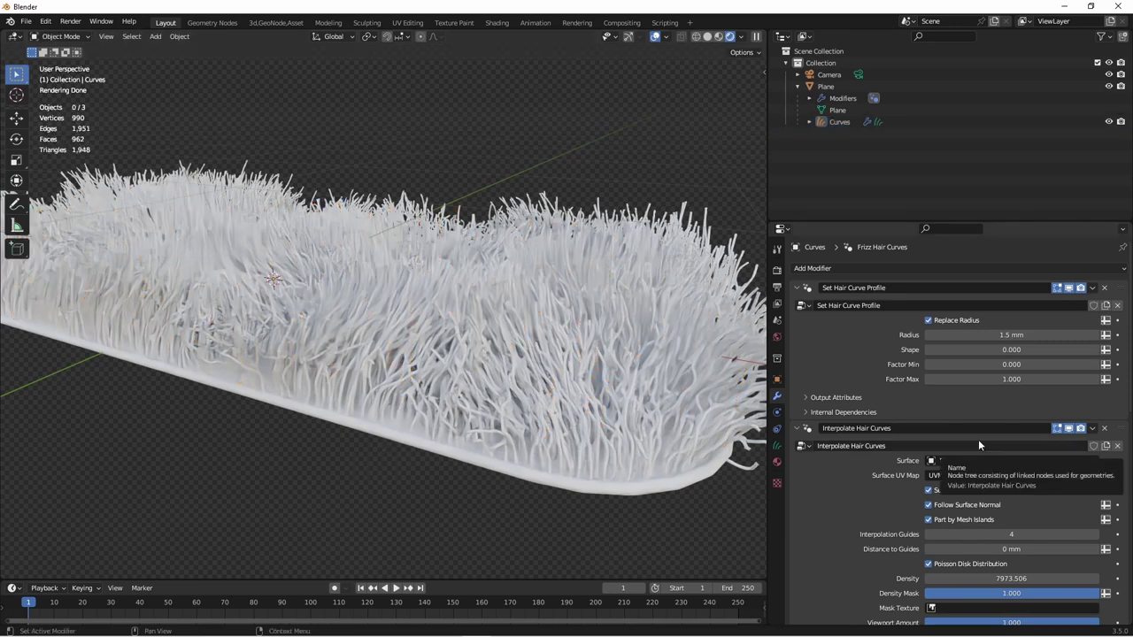
scroll(1042, 553, "down", 2)
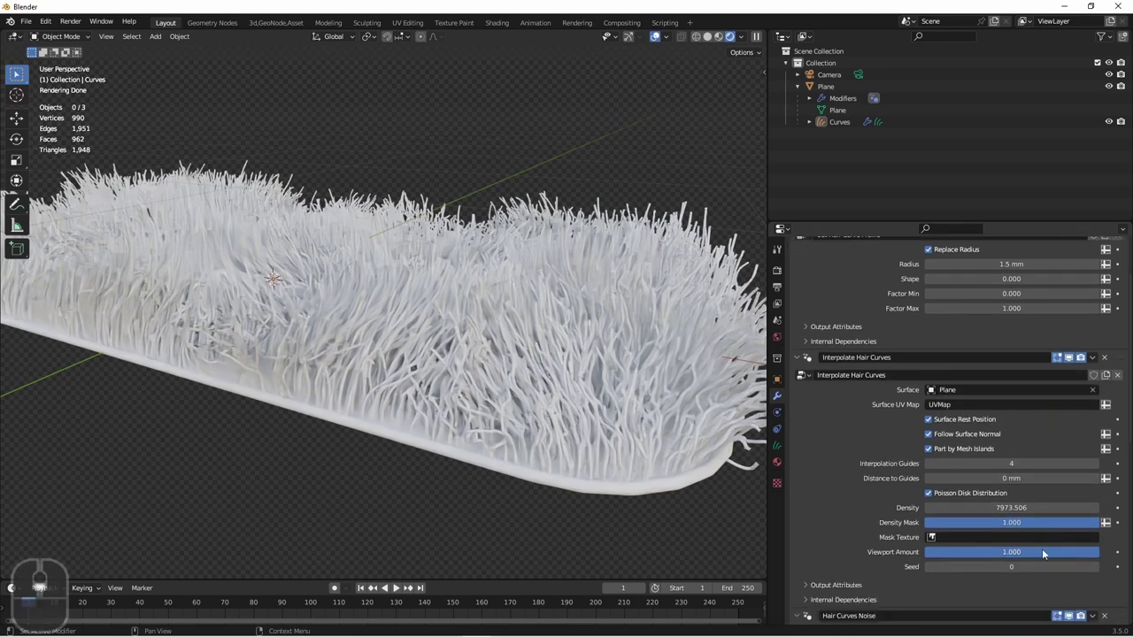
left_click(1025, 509)
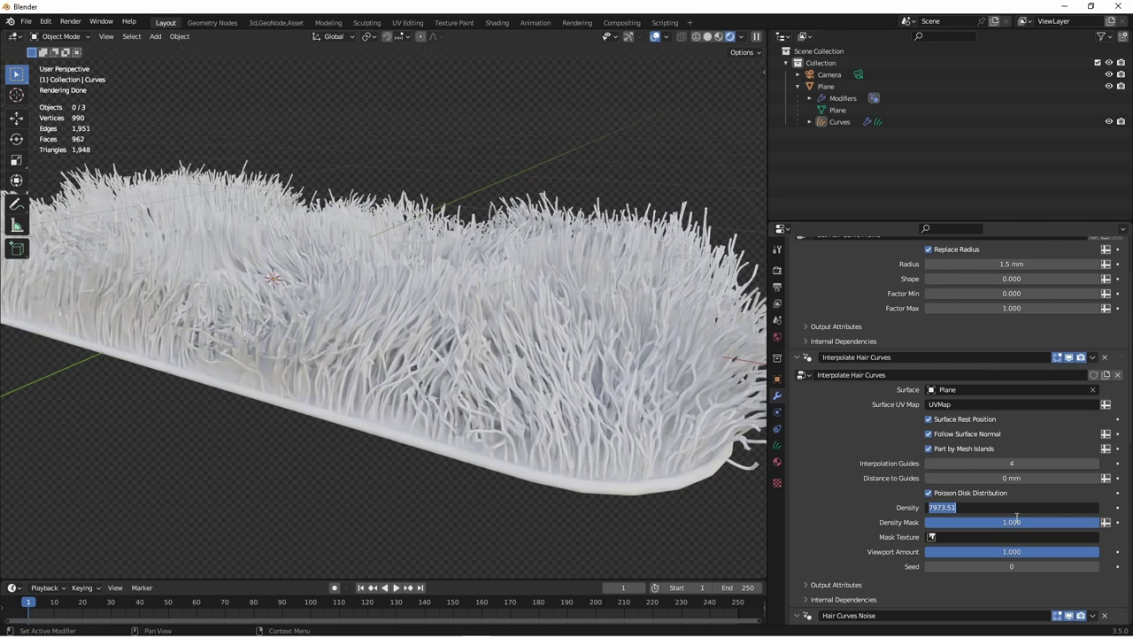
type("15000")
key("Return")
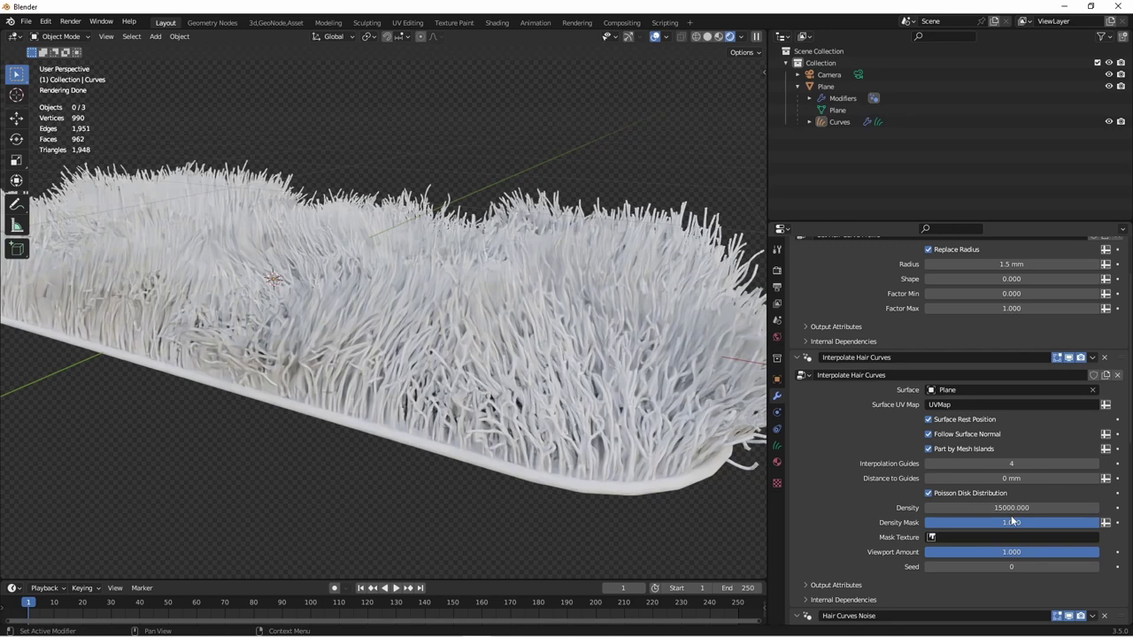
left_click(798, 358)
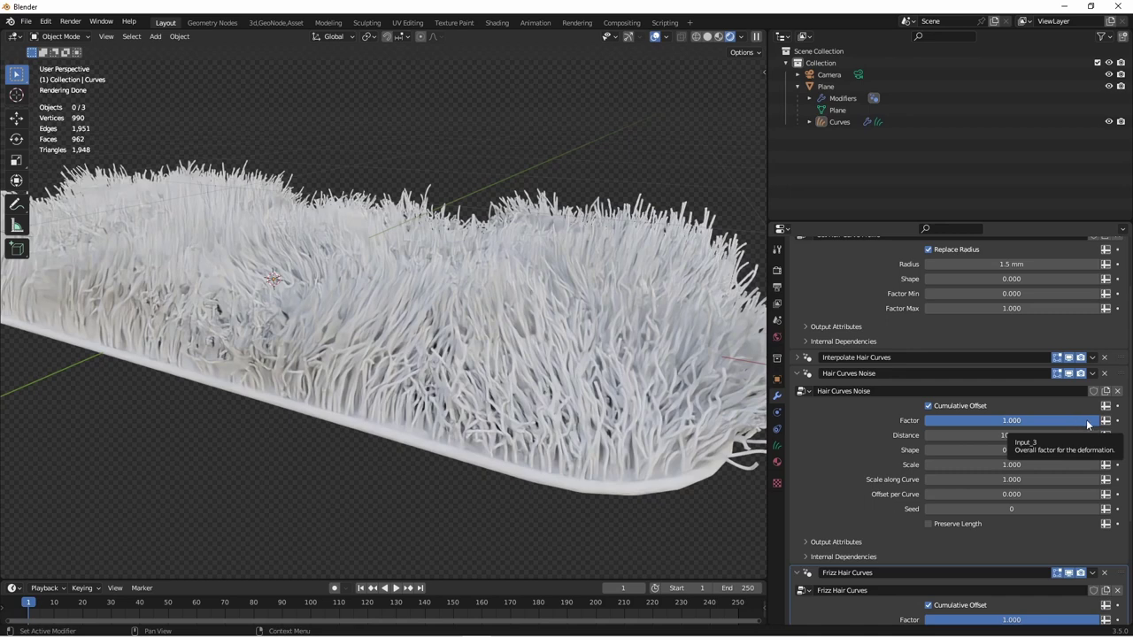
Cut the Hair Curves Noise and Frizz factors to nearly zero so strands stand straight.
left_click_drag(1087, 425, 931, 420)
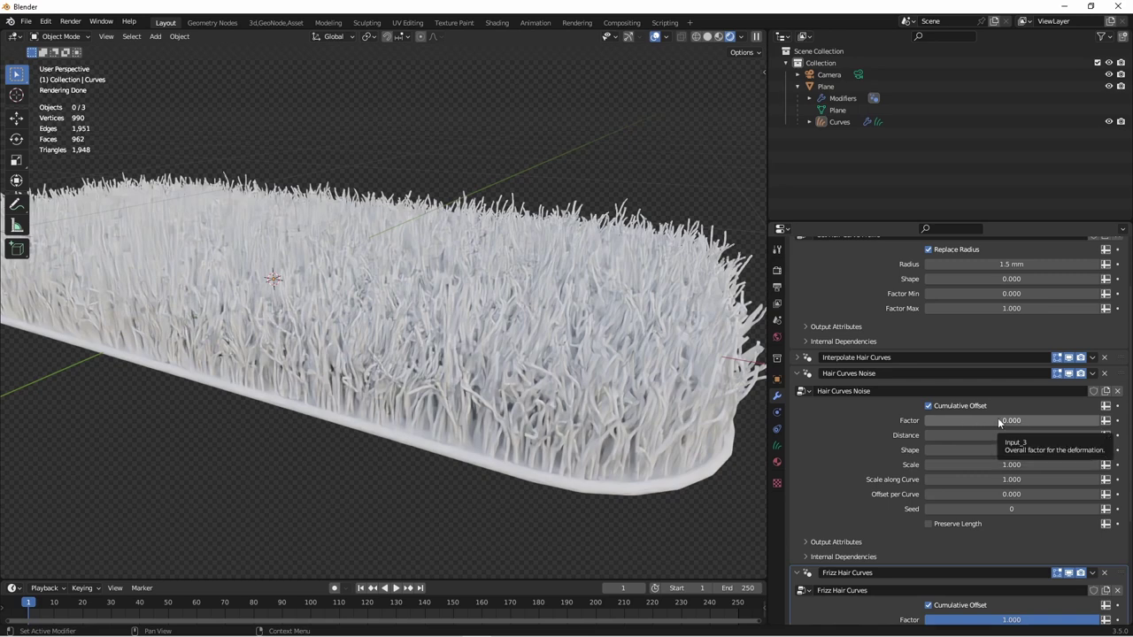
left_click(797, 373)
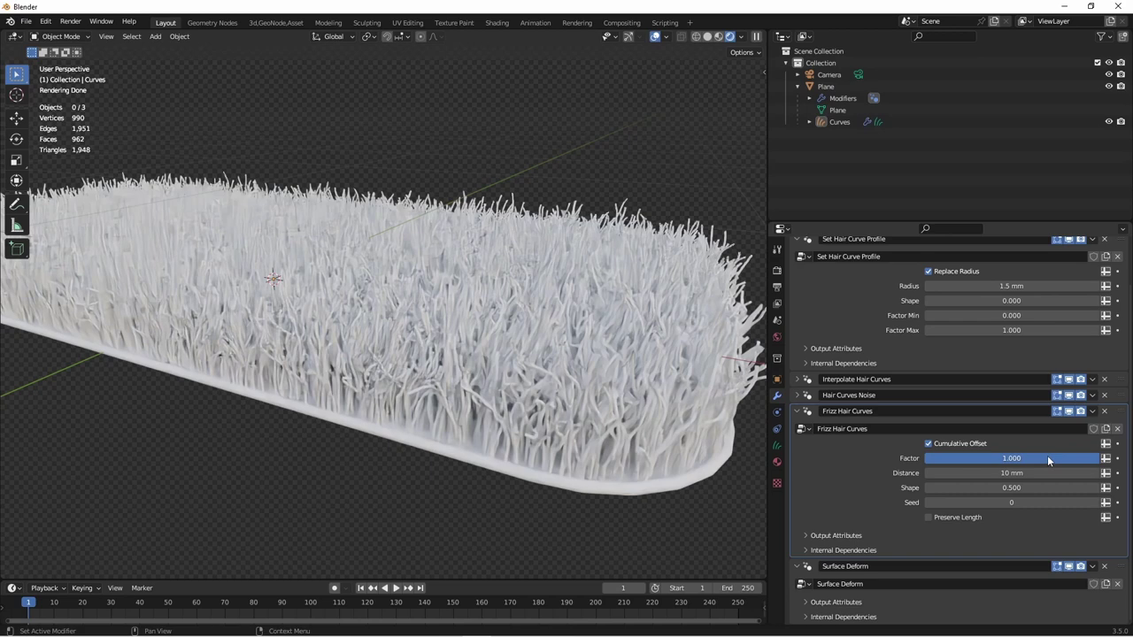
left_click_drag(1047, 459, 926, 458)
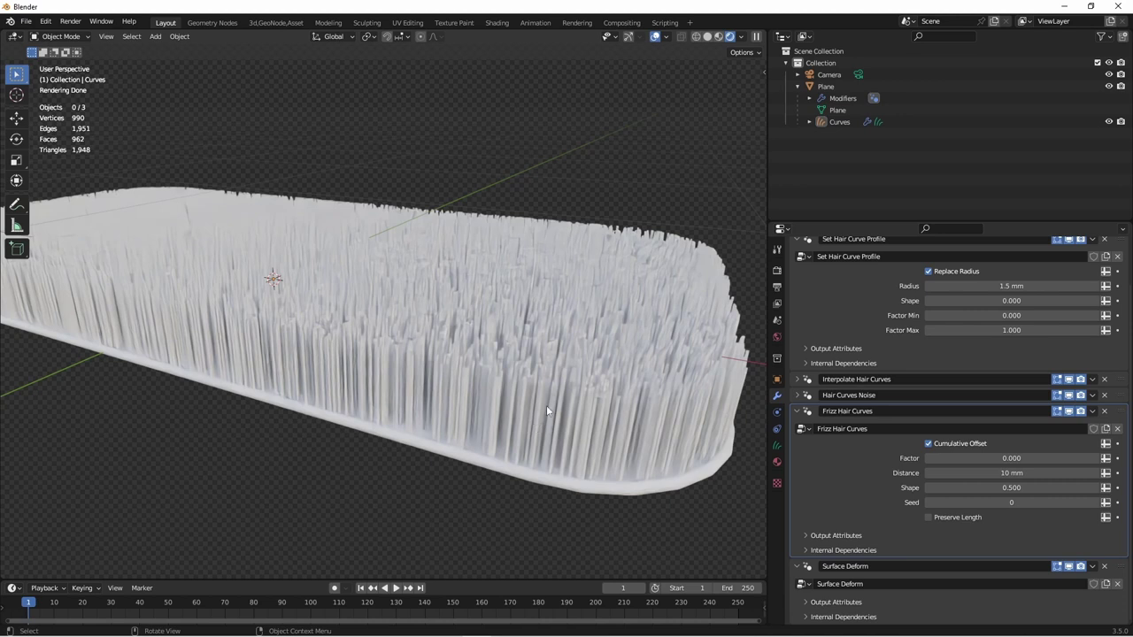
left_click_drag(926, 458, 955, 458)
left_click(796, 411)
Reintroduce a slight Hair Curves Noise factor of about 0.017.
left_click(796, 394)
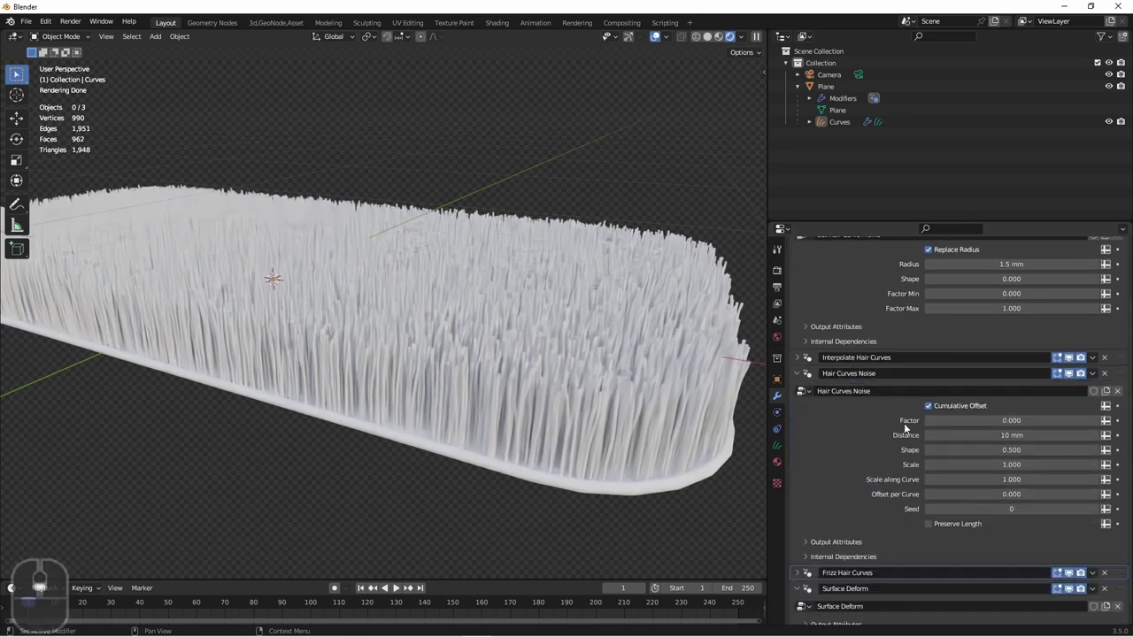
left_click_drag(946, 420, 931, 423)
left_click(797, 374)
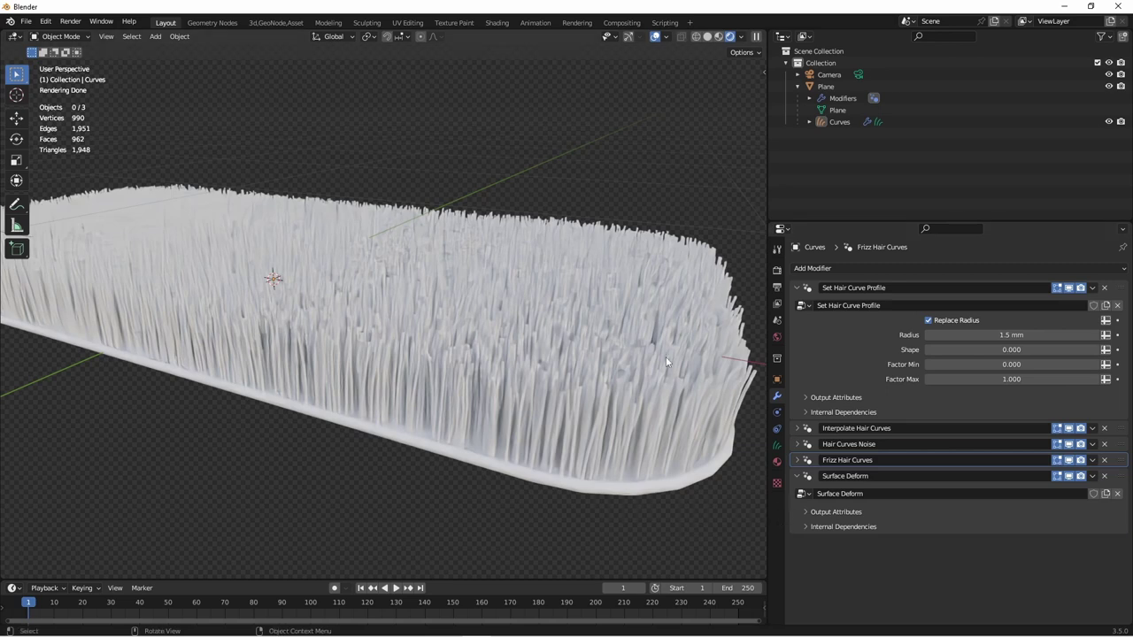
Inspect the fur in front orthographic view, zoomed in on the strand height.
key("grave")
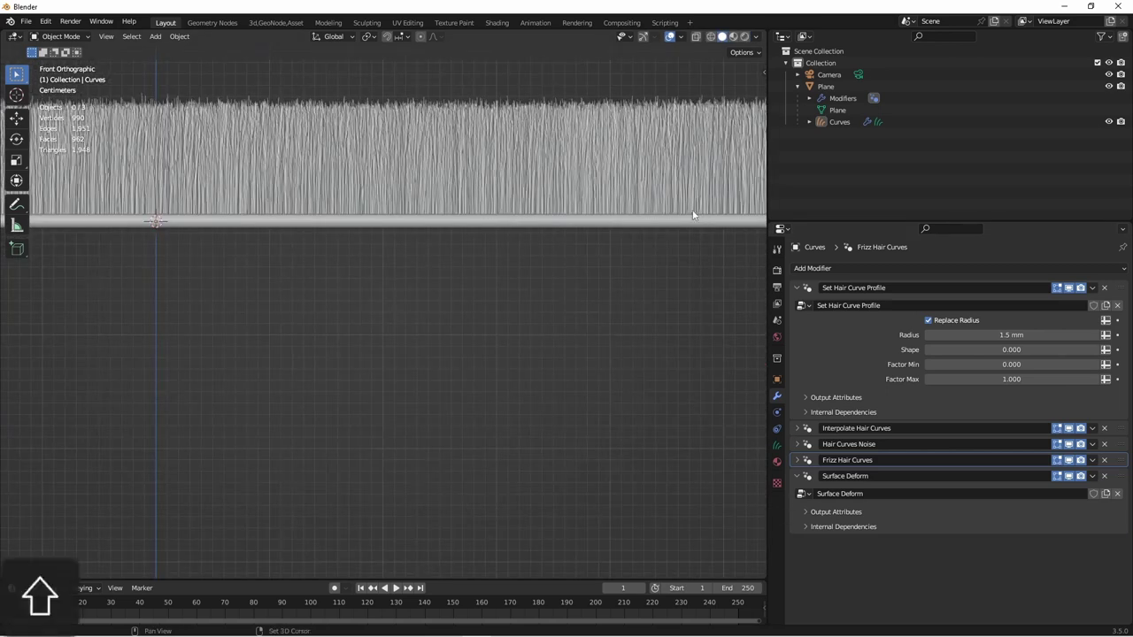
middle_click_drag(518, 253, 569, 237, "shift")
scroll(569, 232, "up", 4)
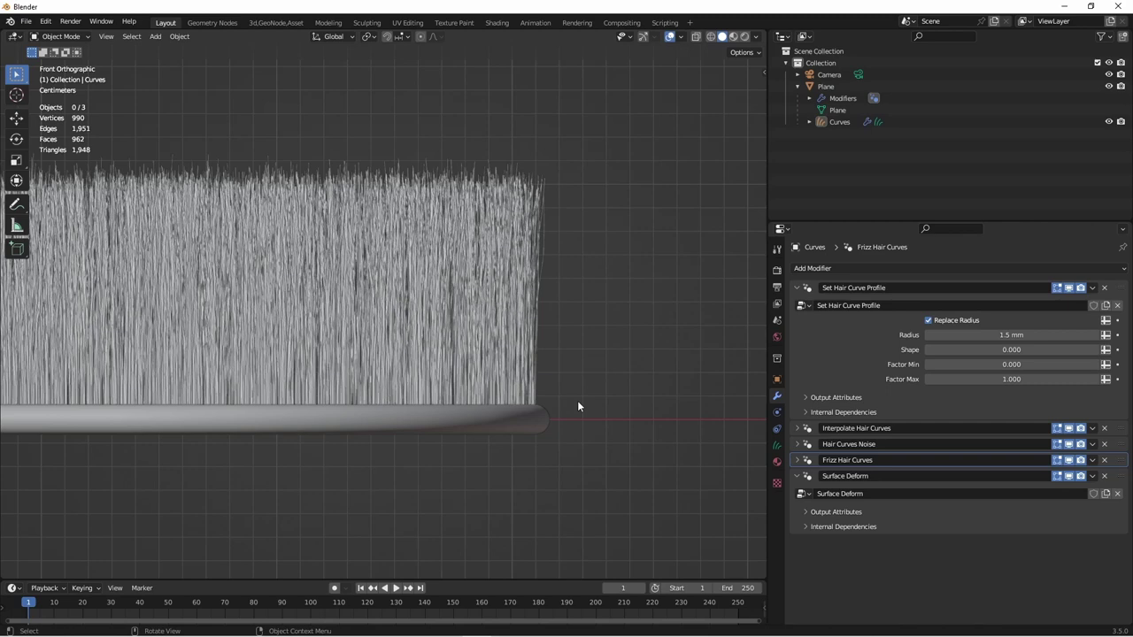
scroll(570, 372, "up", 1)
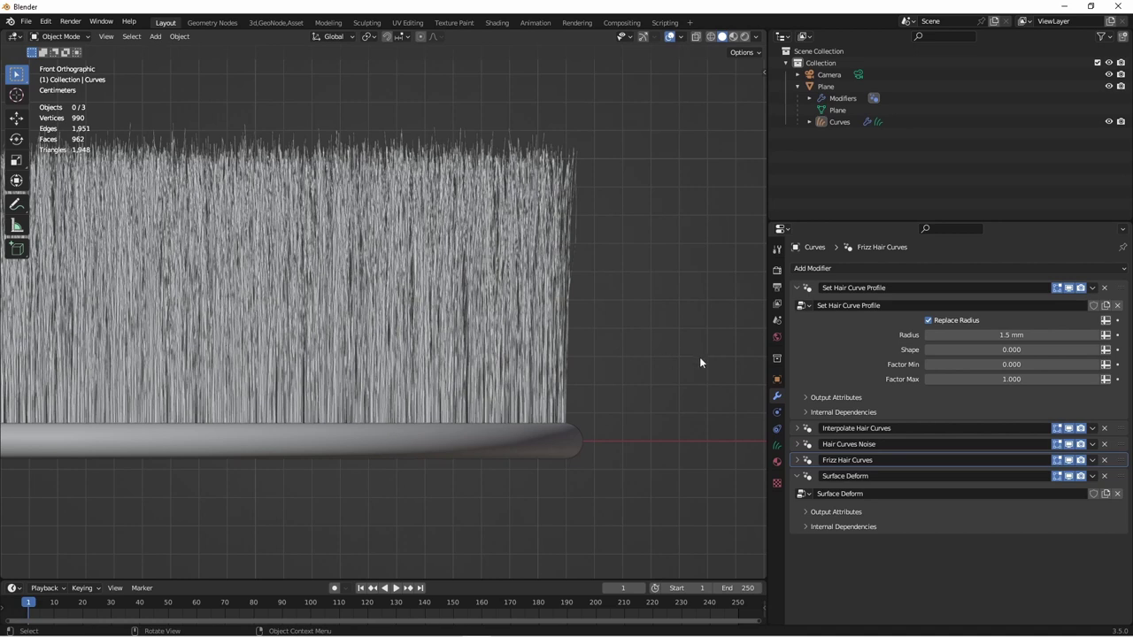
left_click(797, 288)
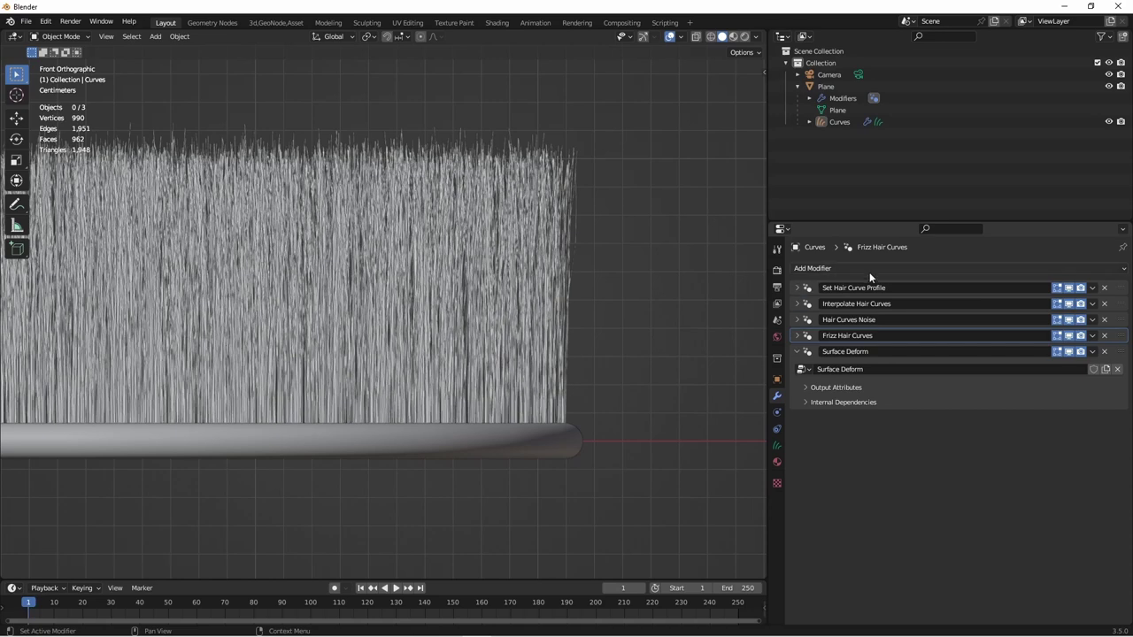
Add a Geometry Nodes modifier with a new node group to the hair curves.
left_click(873, 268)
left_click(832, 301)
left_click(905, 435)
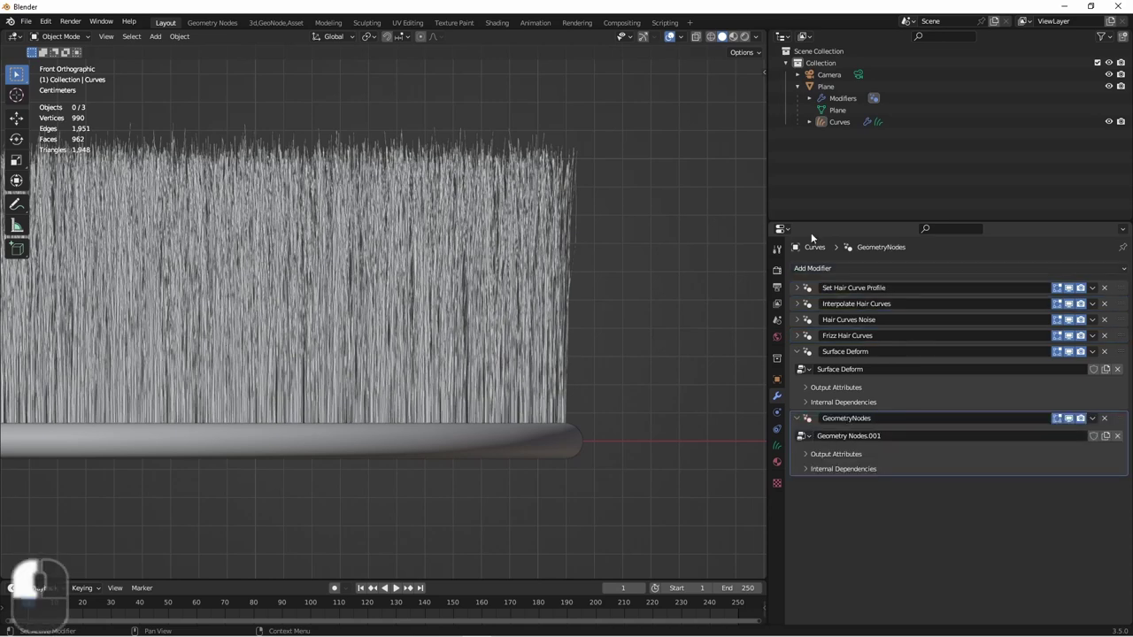
left_click(211, 23)
middle_click_drag(728, 317, 891, 126, "alt")
scroll(715, 148, "up", 3)
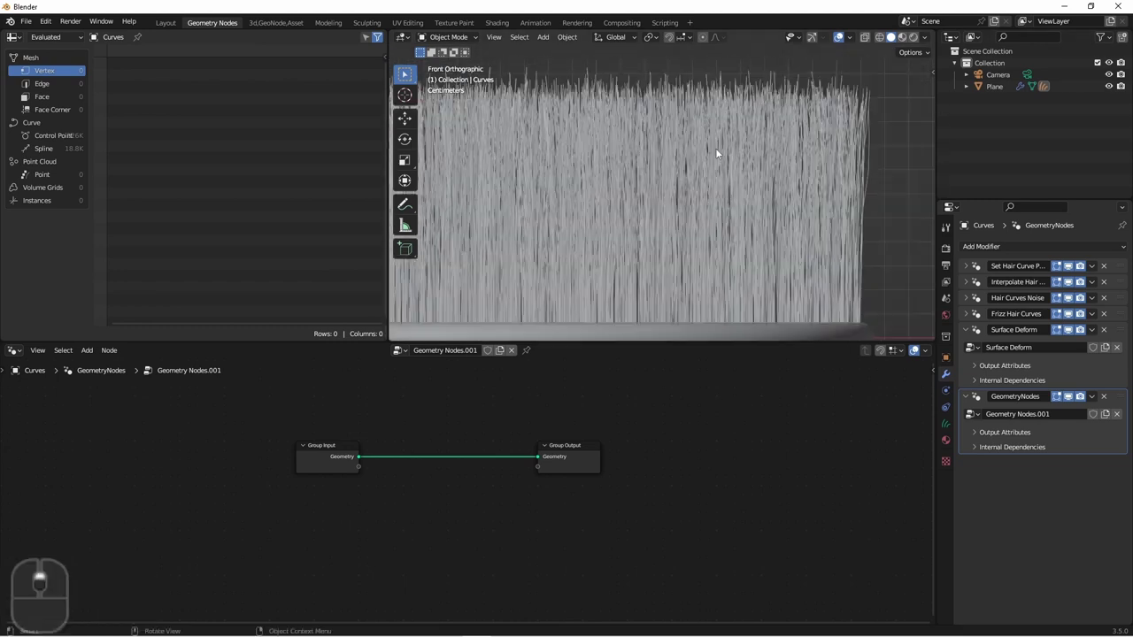
scroll(694, 178, "down", 2)
key("Home")
Insert a Trim Curve node onto the group's geometry link.
key("shift+a")
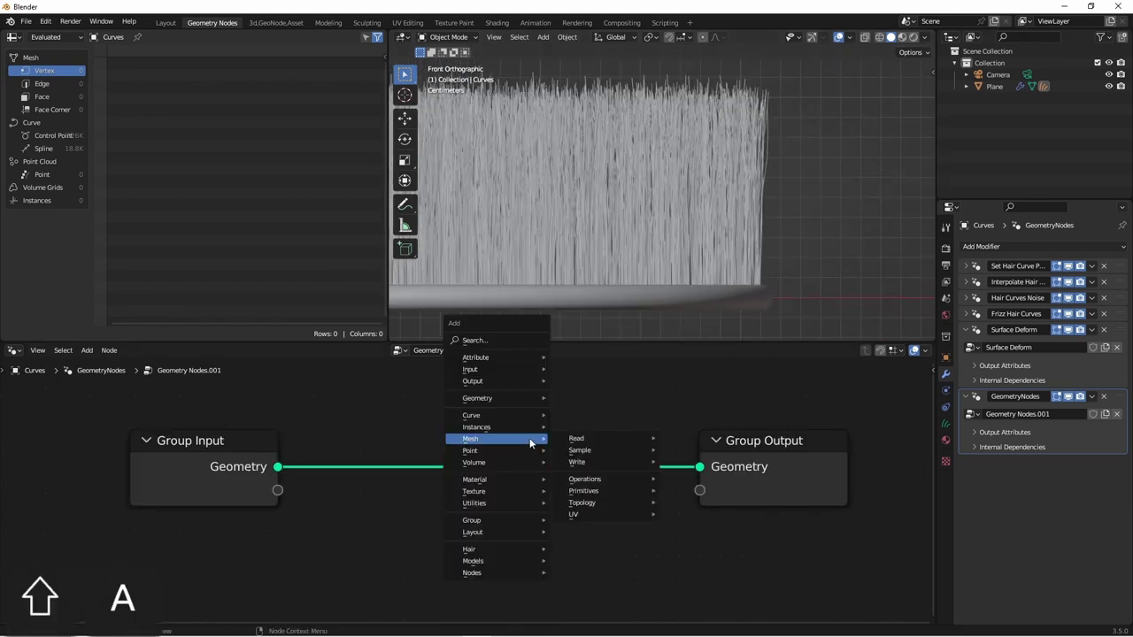
mouse_move(531, 415)
mouse_move(584, 456)
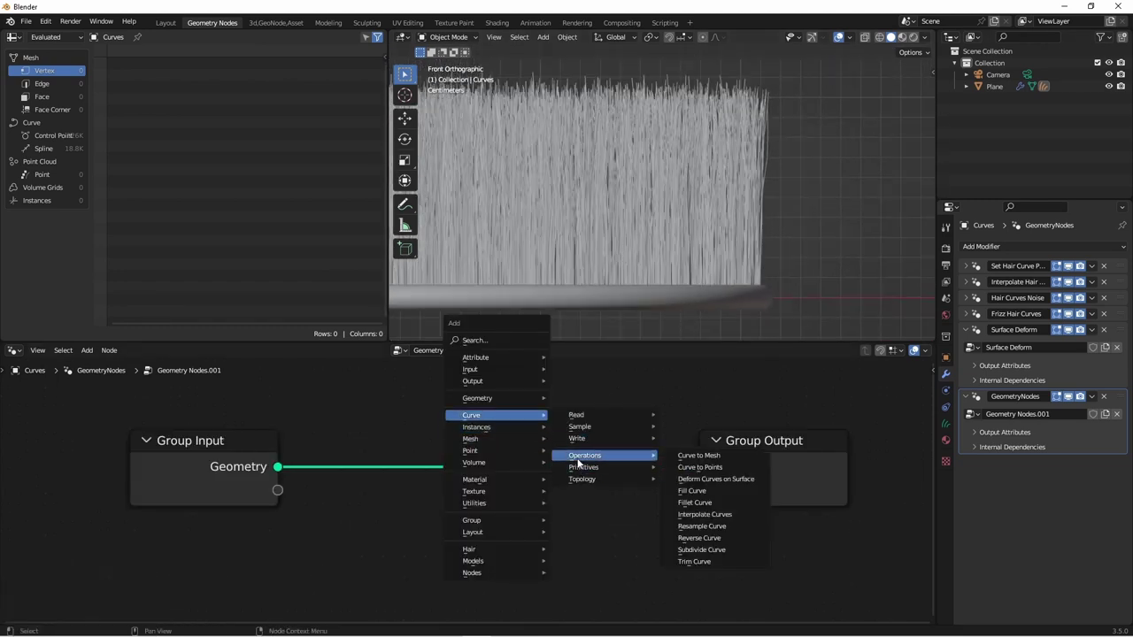
left_click(688, 561)
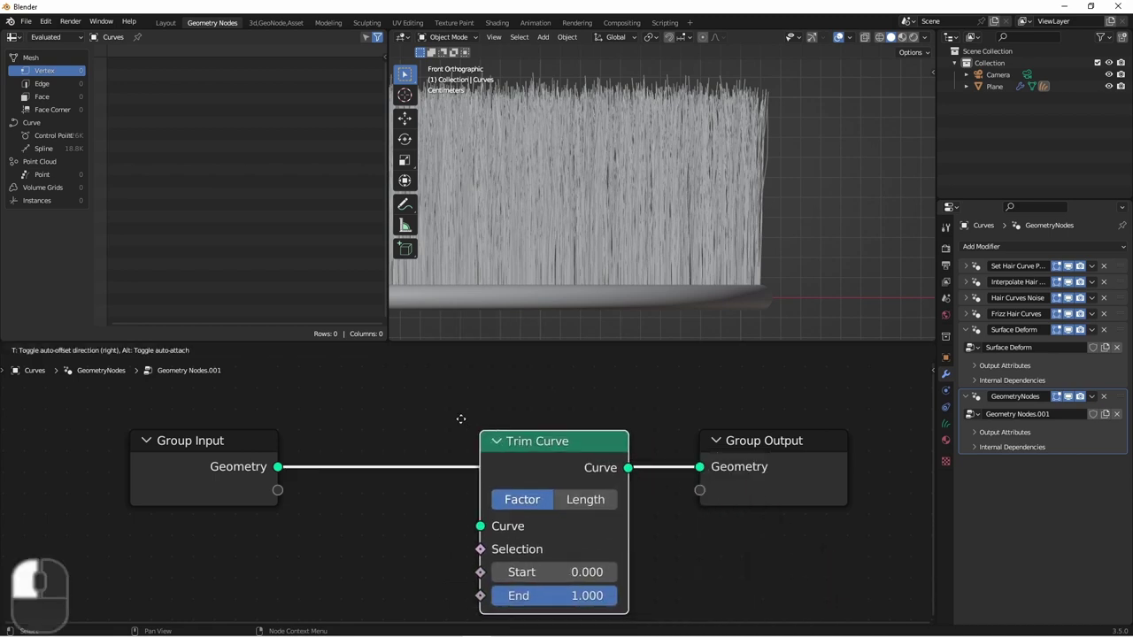
left_click(414, 402)
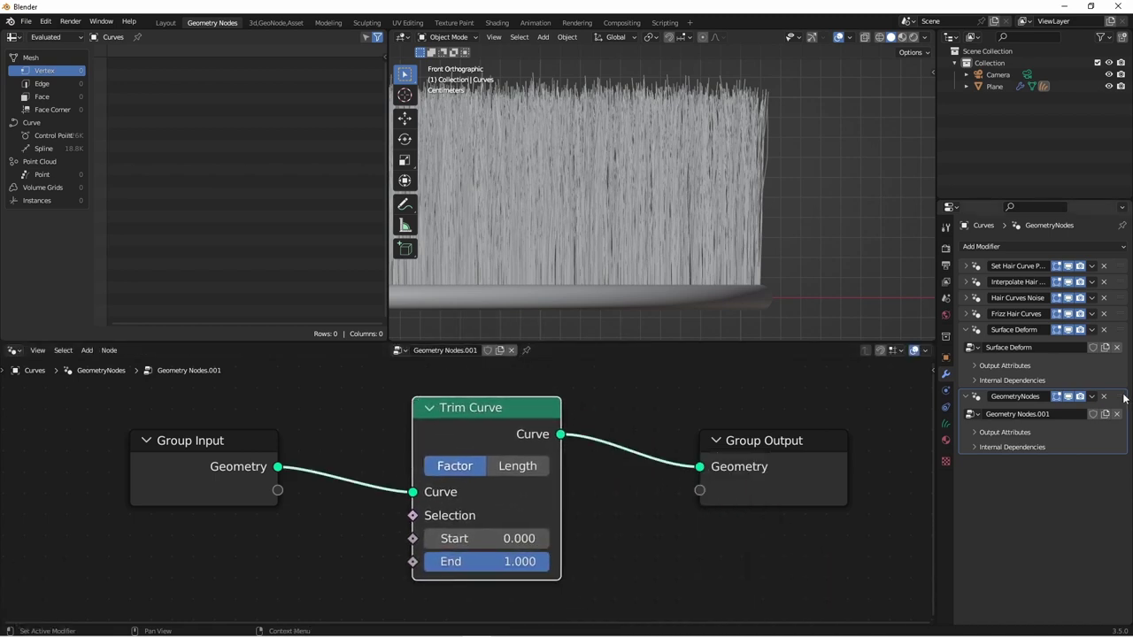
Move the Geometry Nodes modifier to the top of the stack and set Trim End to about 0.28.
left_click_drag(1124, 399, 1118, 249)
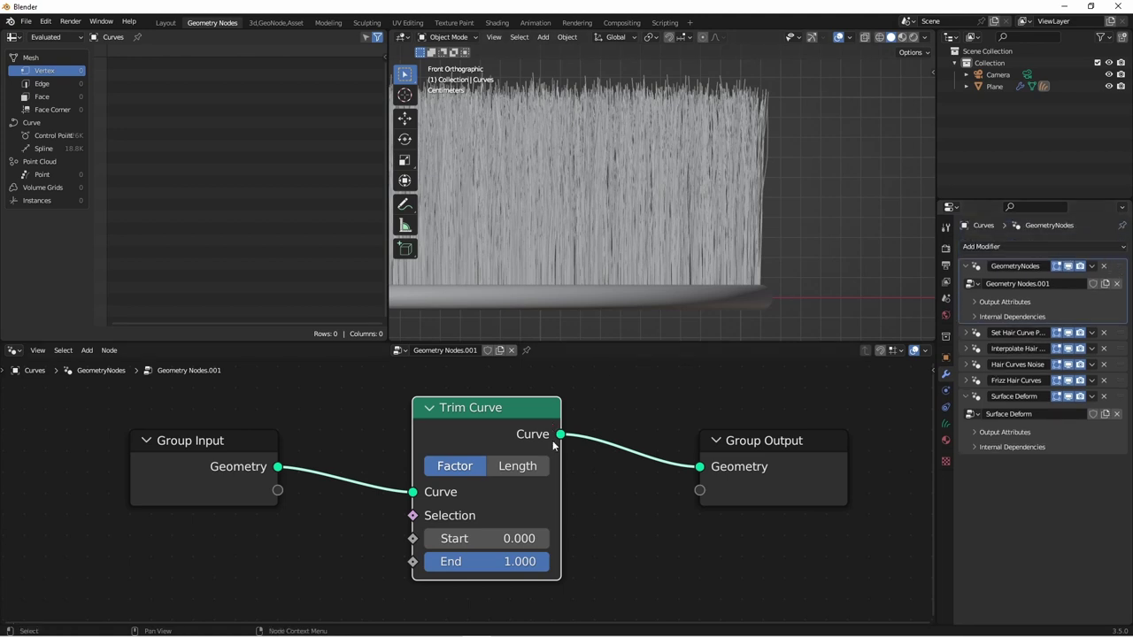
mouse_move(554, 446)
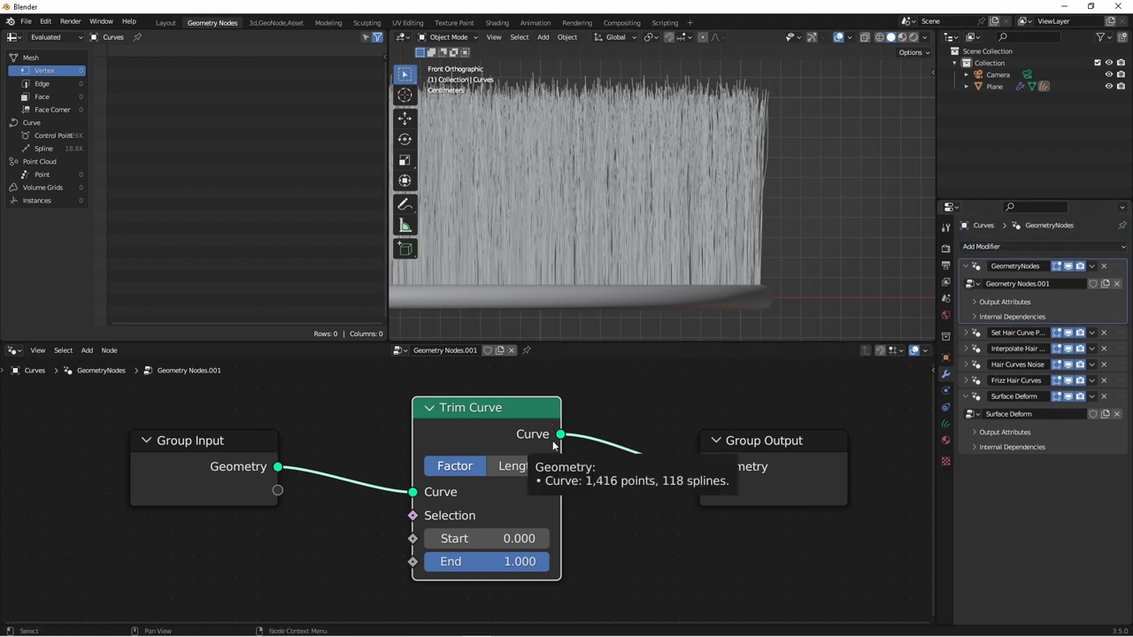
left_click_drag(508, 498, 505, 496)
mouse_move(537, 569)
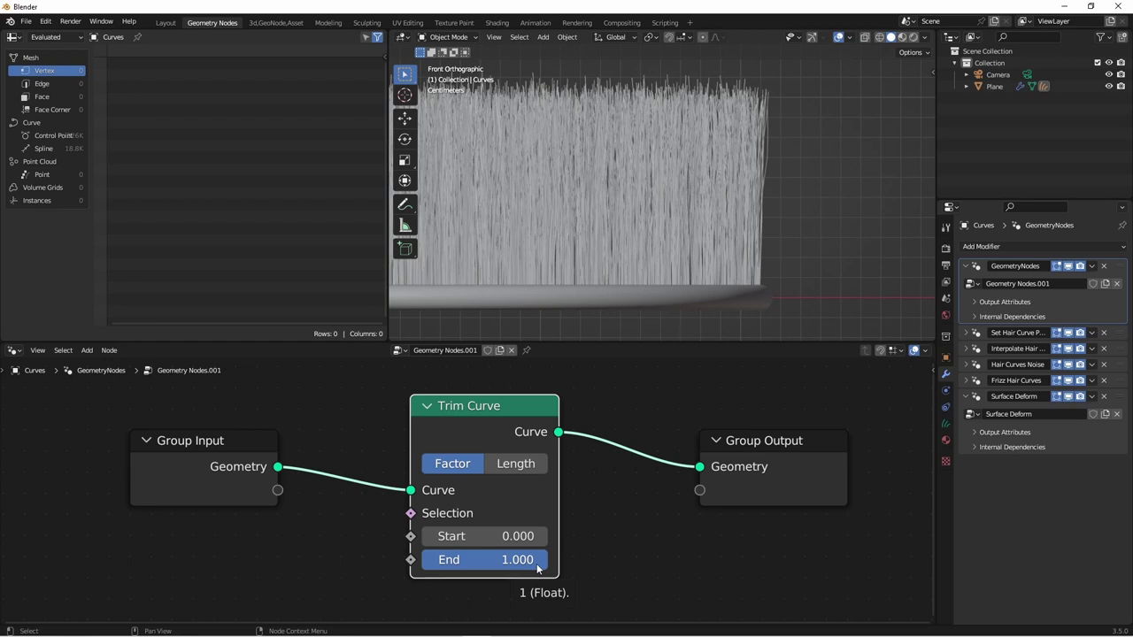
left_click_drag(537, 570, 457, 559, "shift")
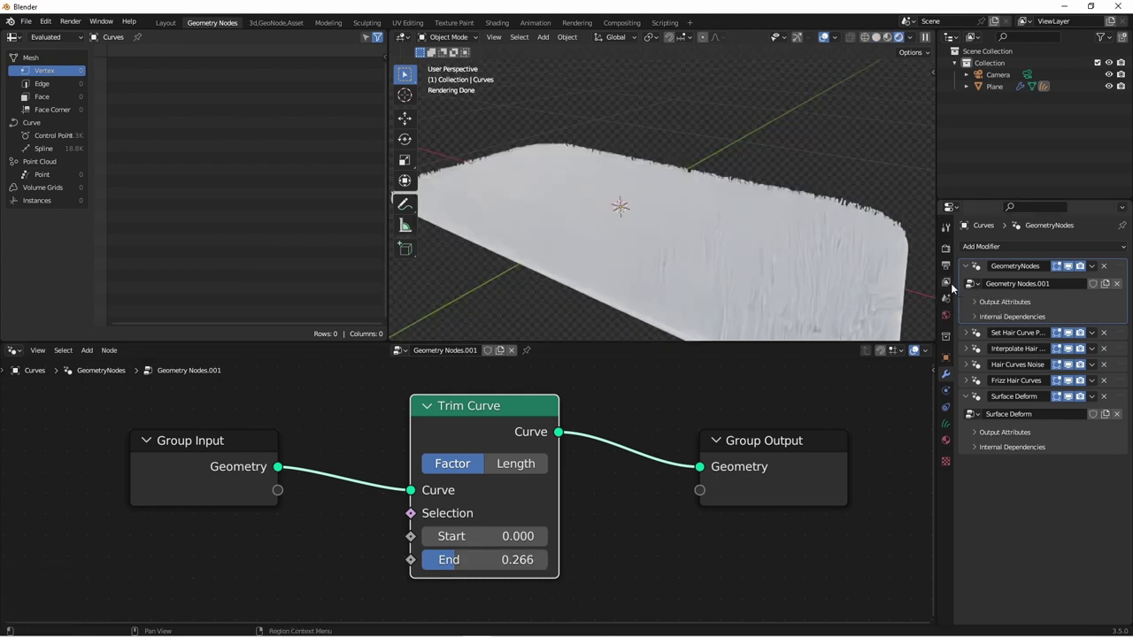
Set viewport max samples to 15 and expose Trim Curve's End as a modifier input.
left_click(946, 248)
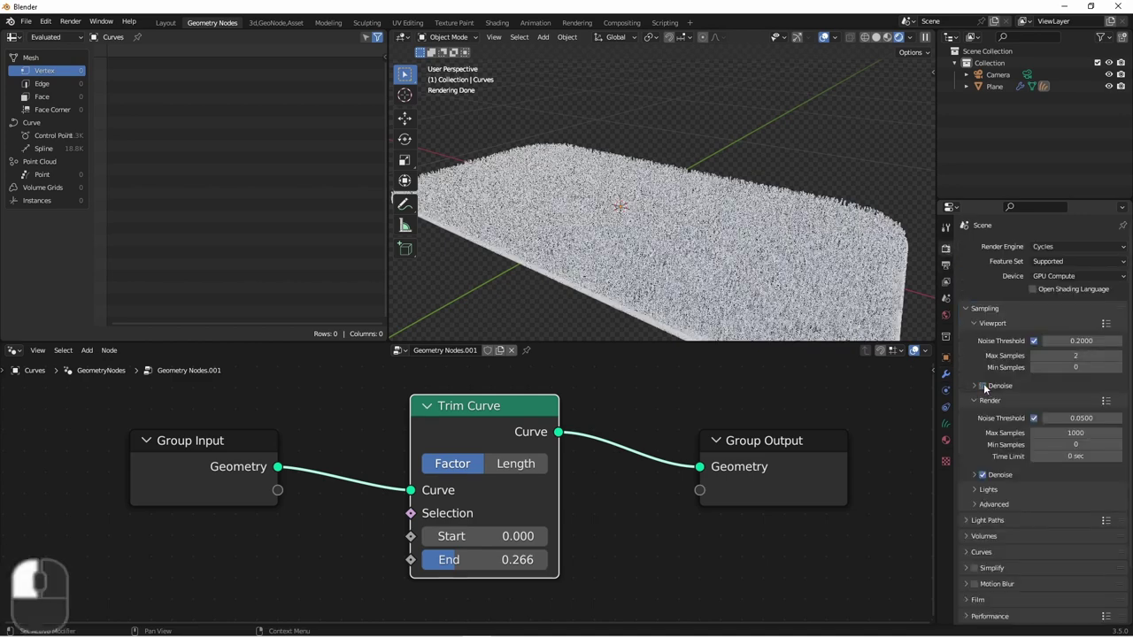
left_click_drag(1121, 357, 1123, 358)
middle_click_drag(619, 204, 698, 257)
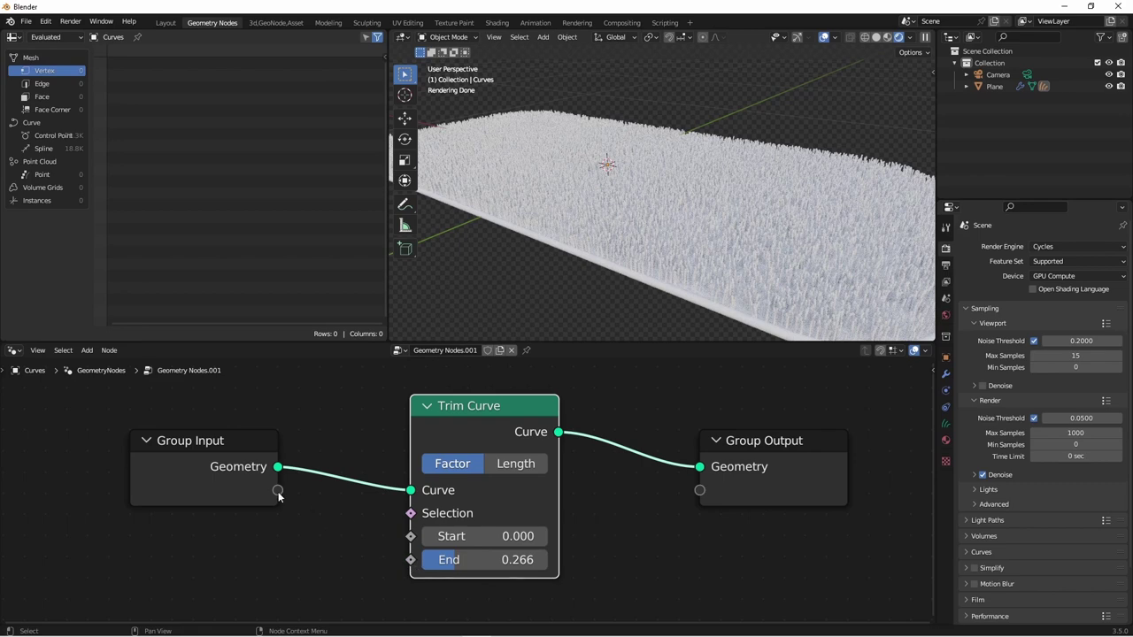
left_click_drag(278, 496, 411, 559)
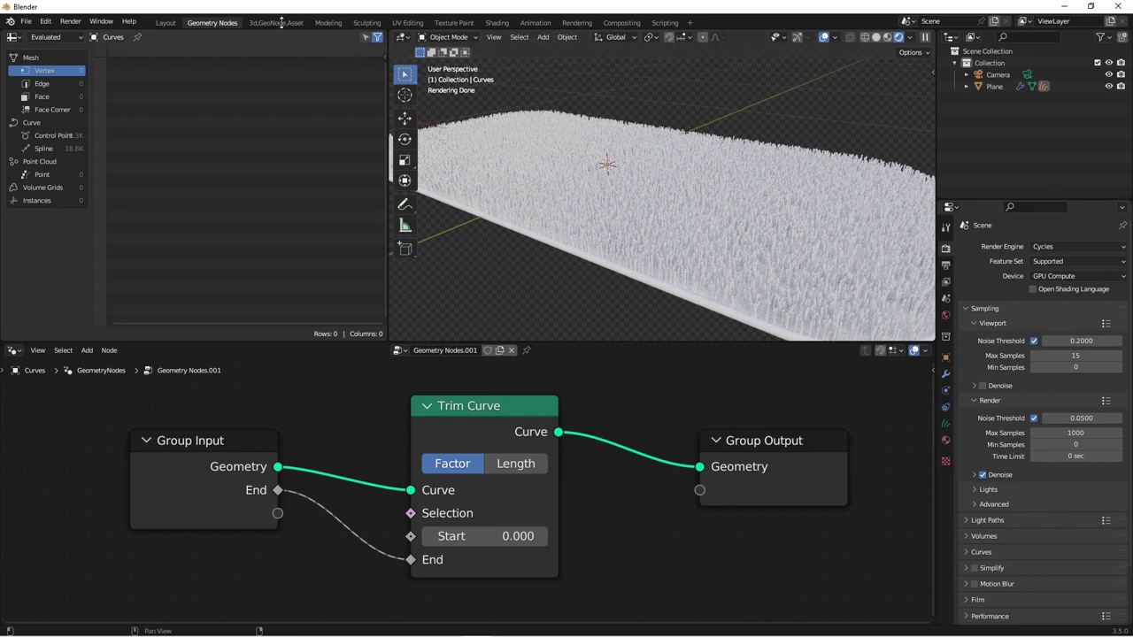
Enable nodes on Fur Material and set its base colour to blue (H 0.623, S 0.783, V 0.351).
key("ctrl+Page_Up")
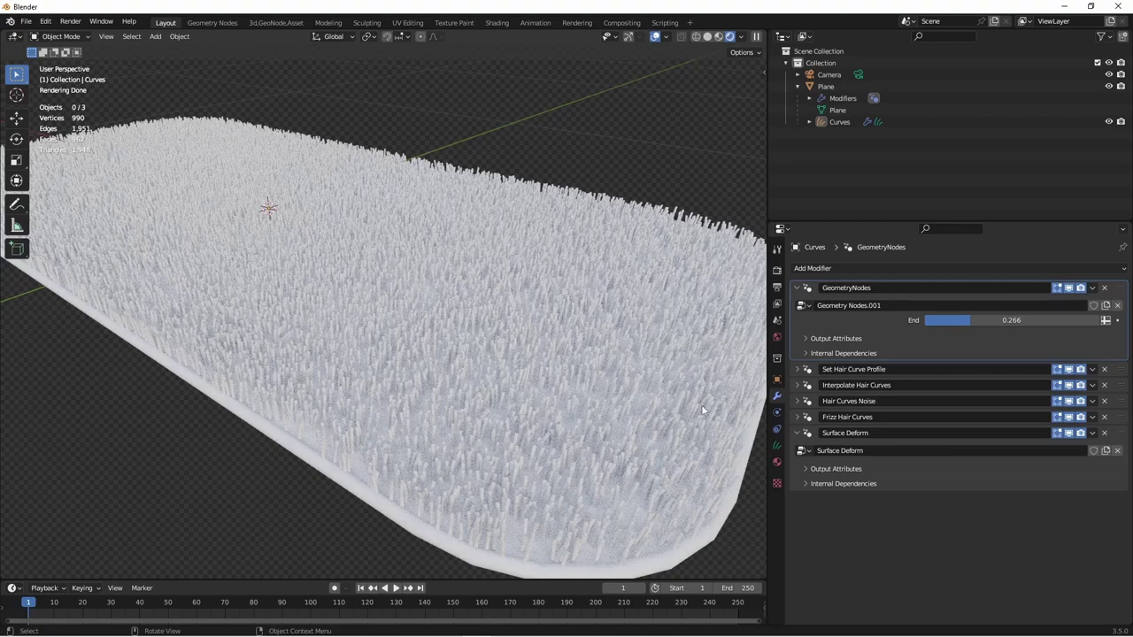
left_click(778, 462)
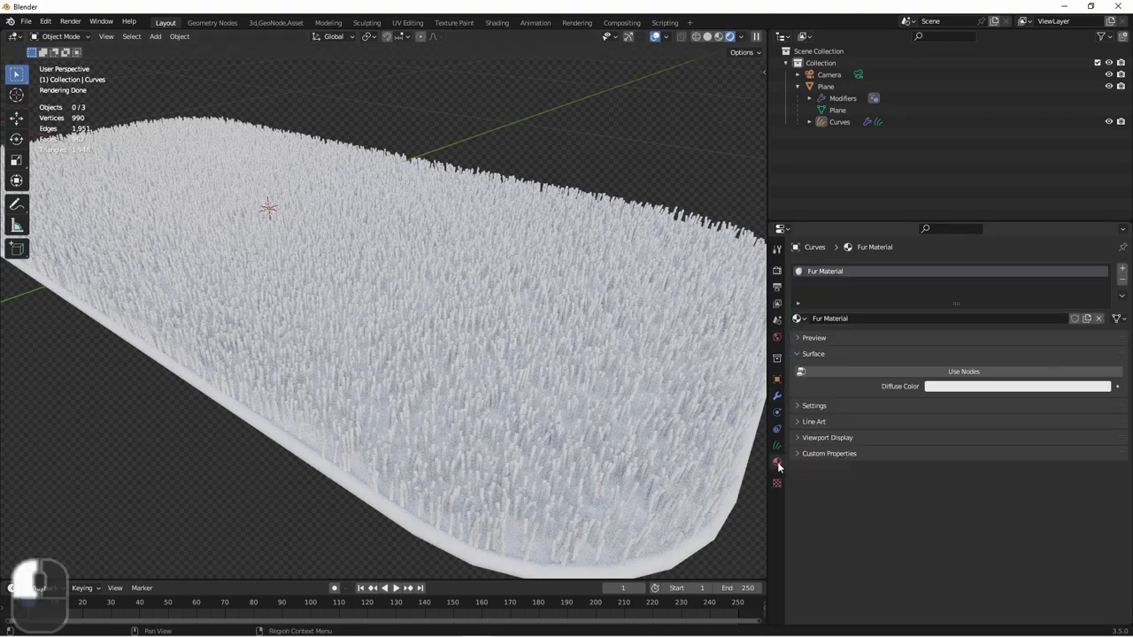
left_click(914, 372)
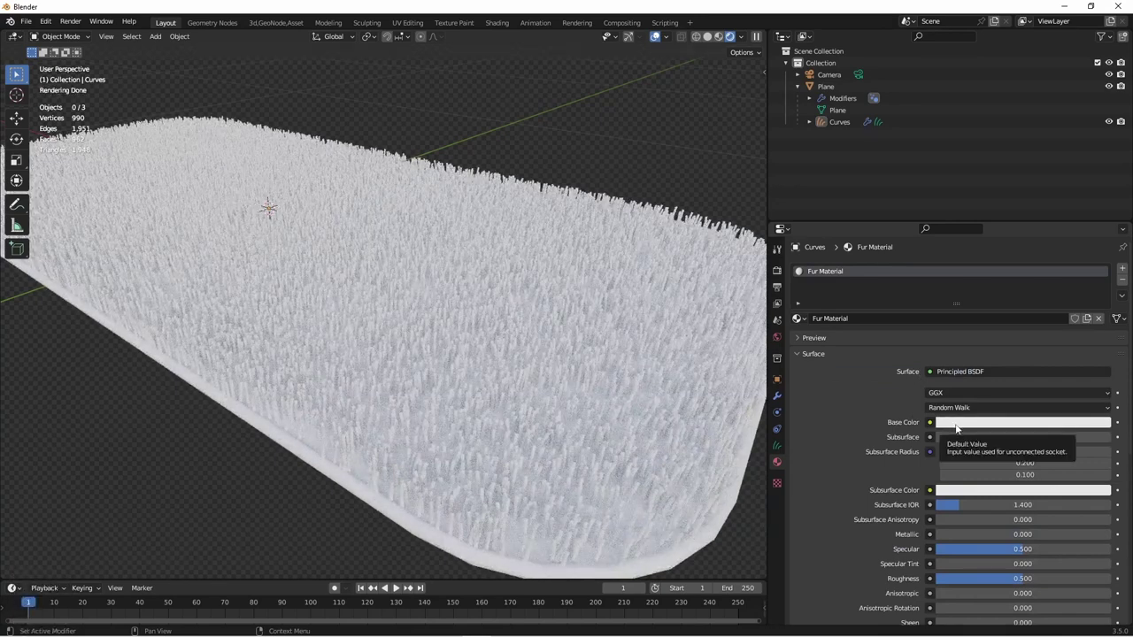
left_click(957, 425)
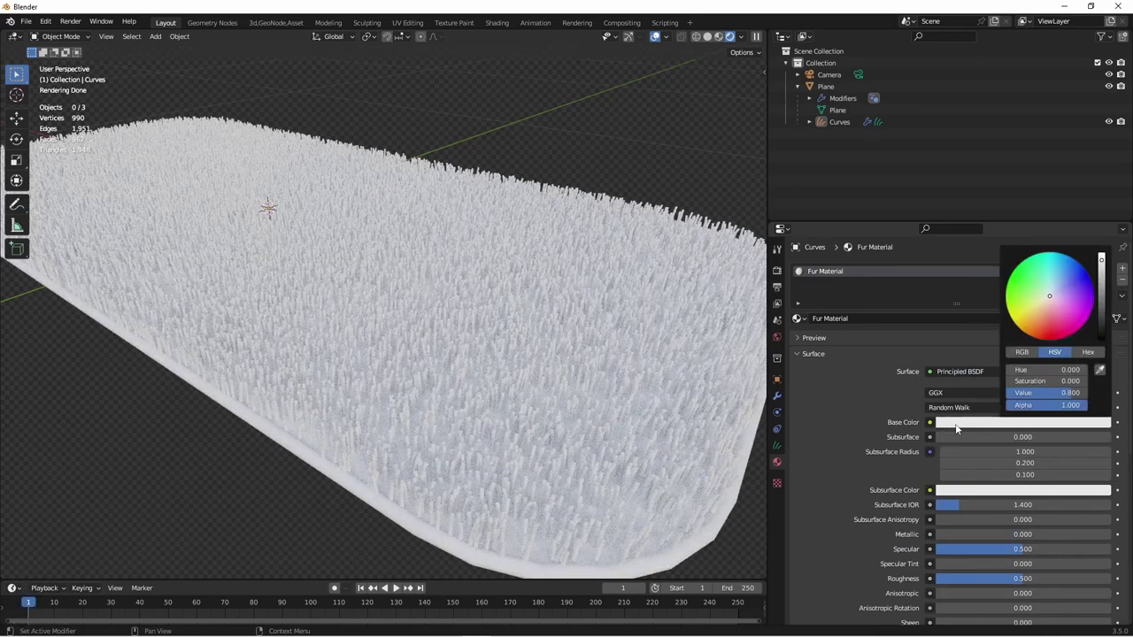
left_click(1066, 288)
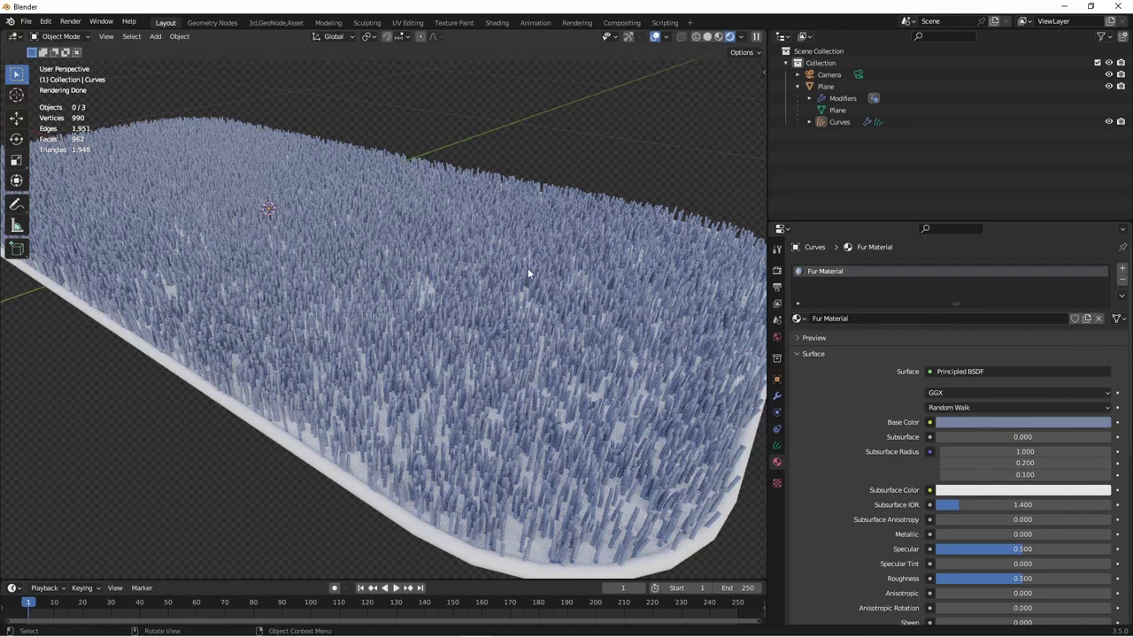
Assign the existing Fur Material to the Plane.
left_click(834, 86)
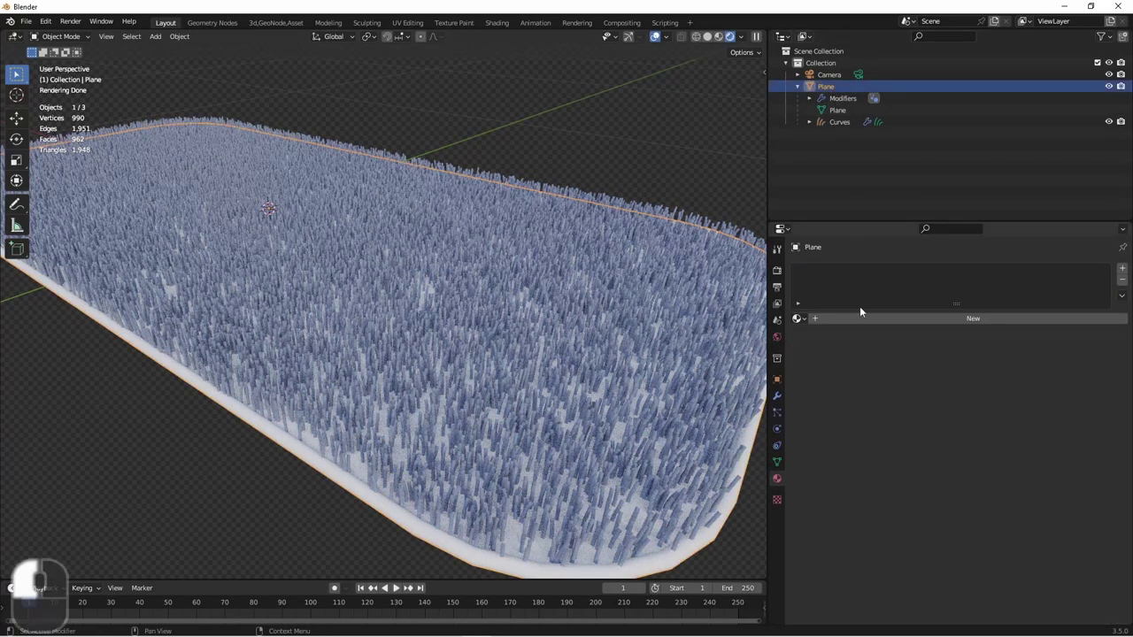
left_click(799, 319)
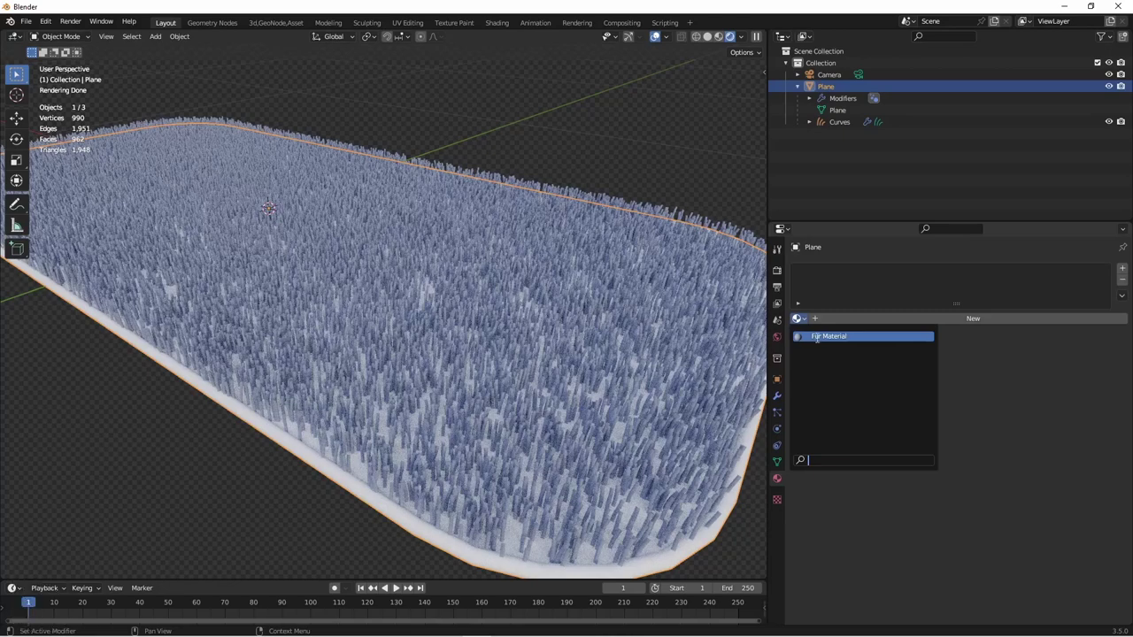
left_click(827, 336)
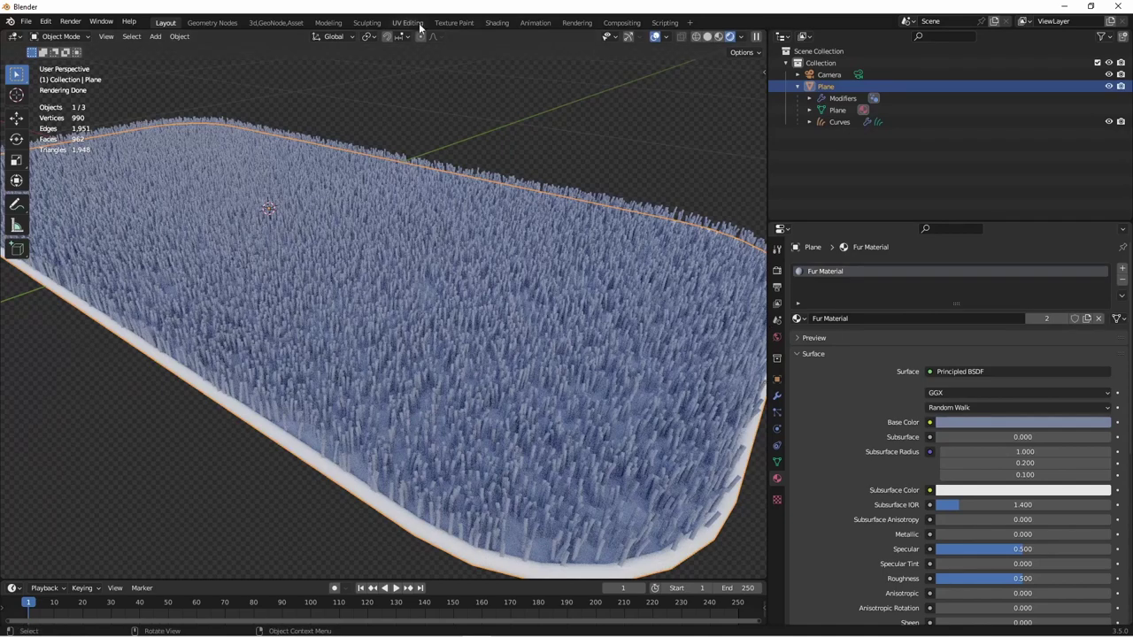
Insert a Set Material node after Curve to Mesh in the plane's node tree.
left_click(213, 24)
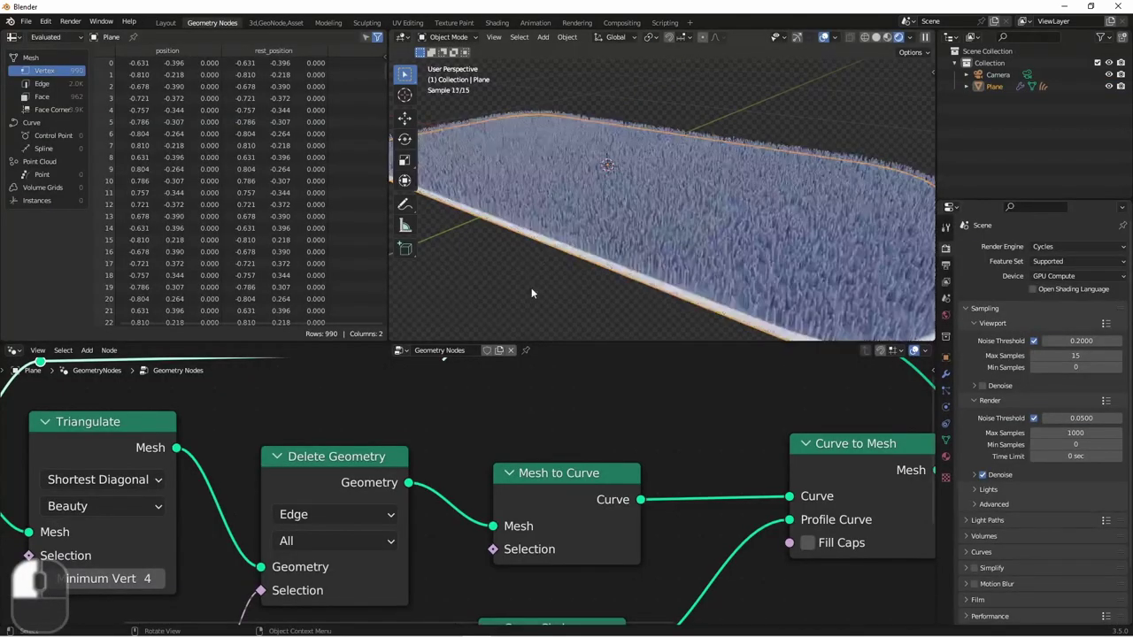
scroll(475, 448, "down", 2)
middle_click_drag(536, 433, 495, 413, "shift")
key("shift+a")
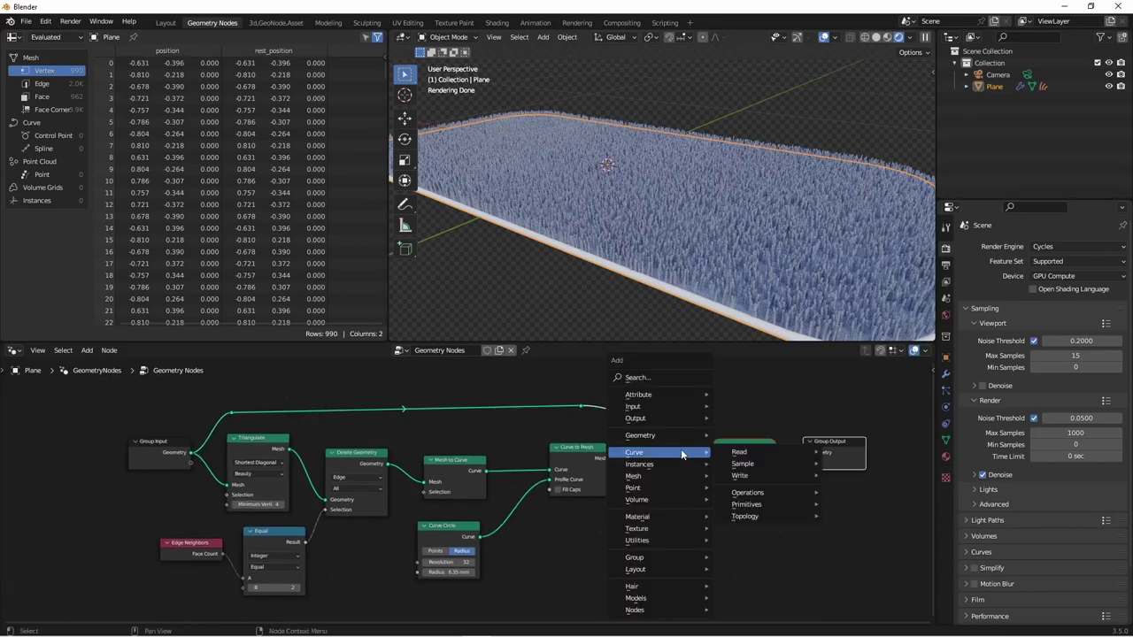
mouse_move(655, 516)
left_click(744, 562)
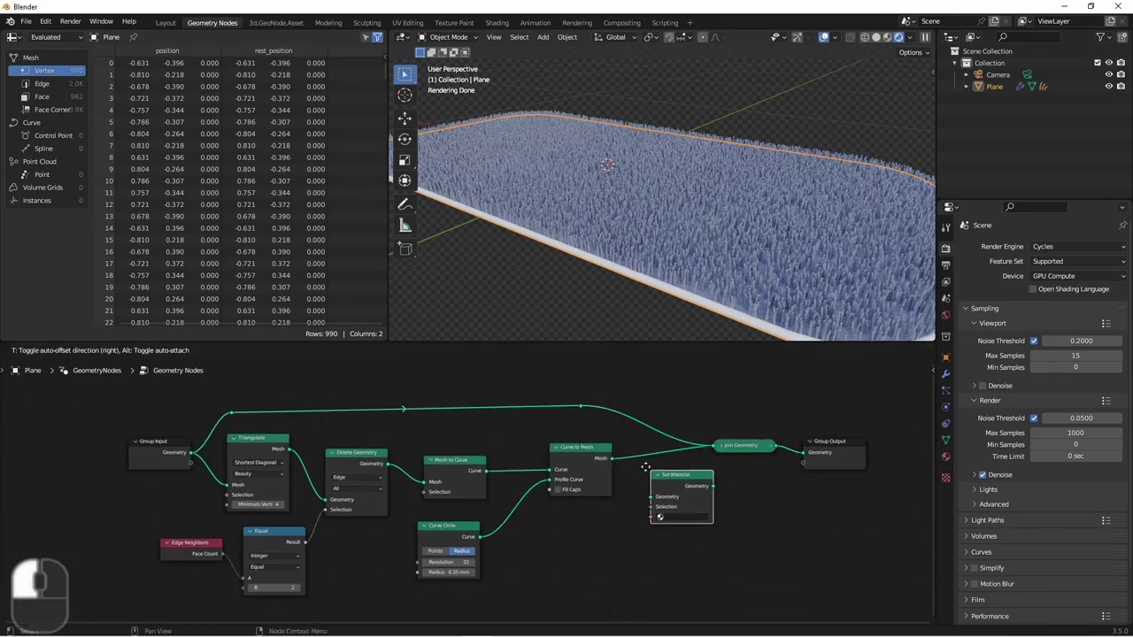
left_click(678, 482)
Expose Set Material's Material socket as a Group Input on the plane's modifier.
left_click_drag(191, 462, 653, 503)
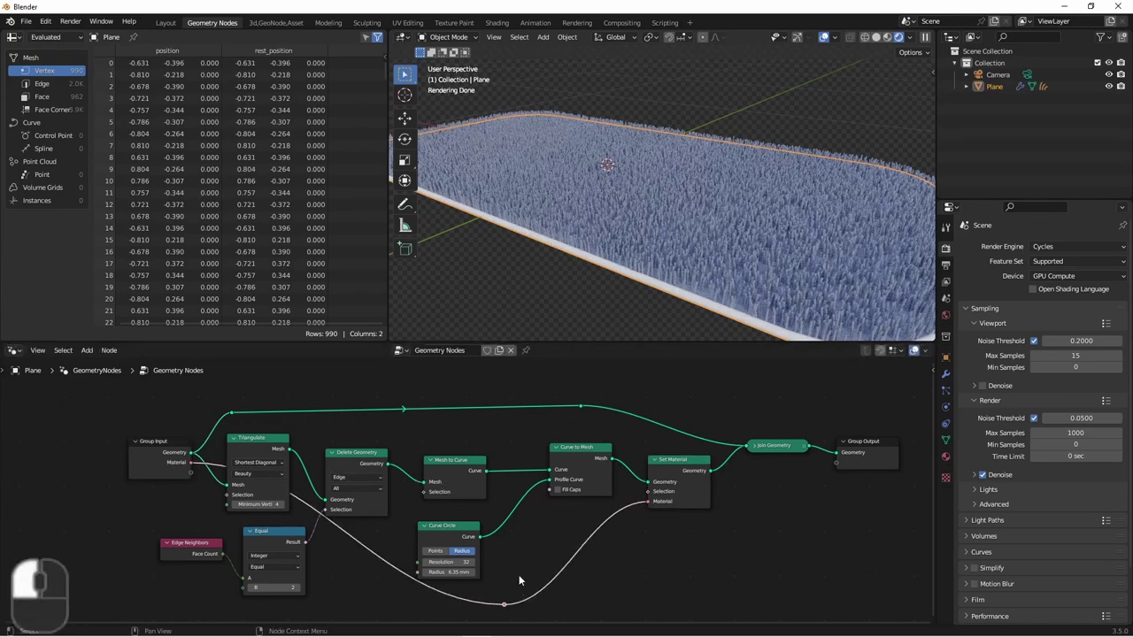
key("g")
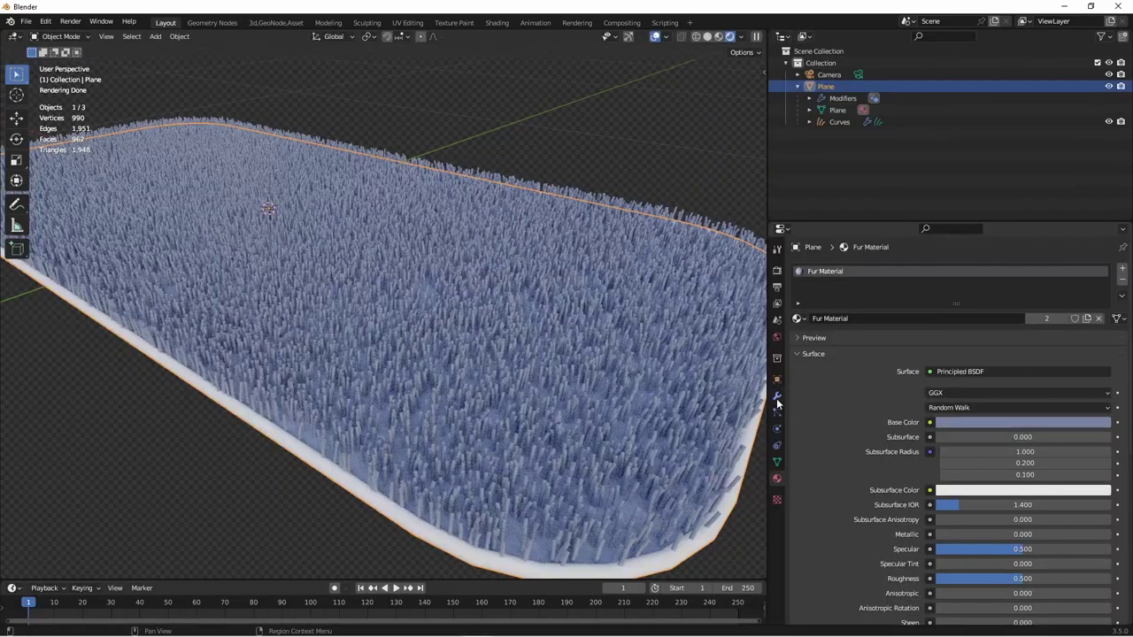
left_click(776, 395)
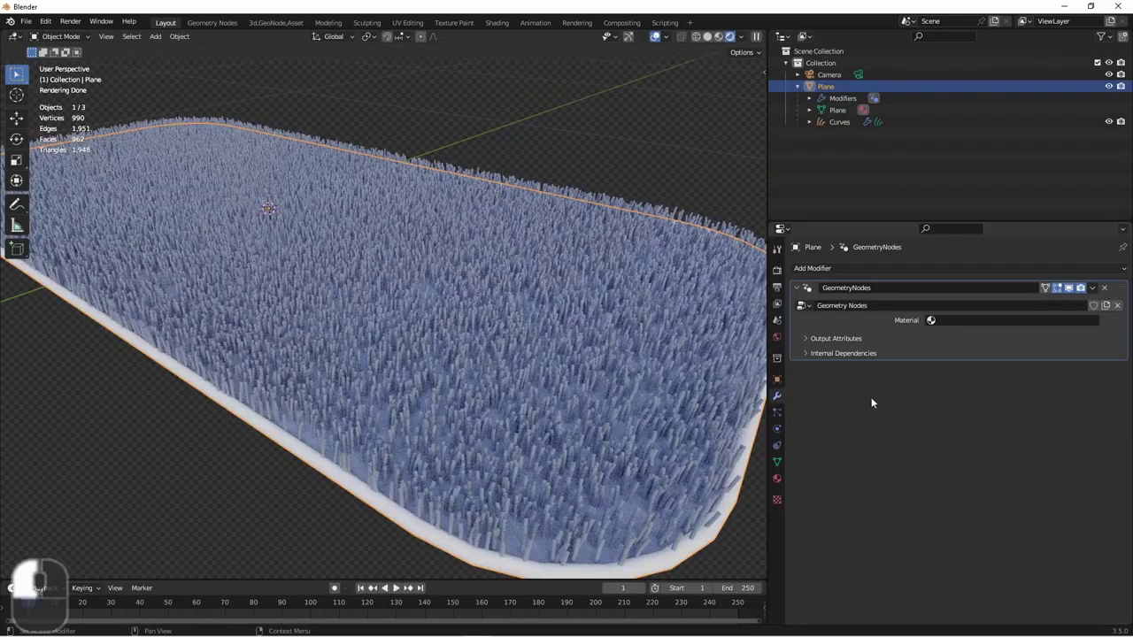
left_click(962, 322)
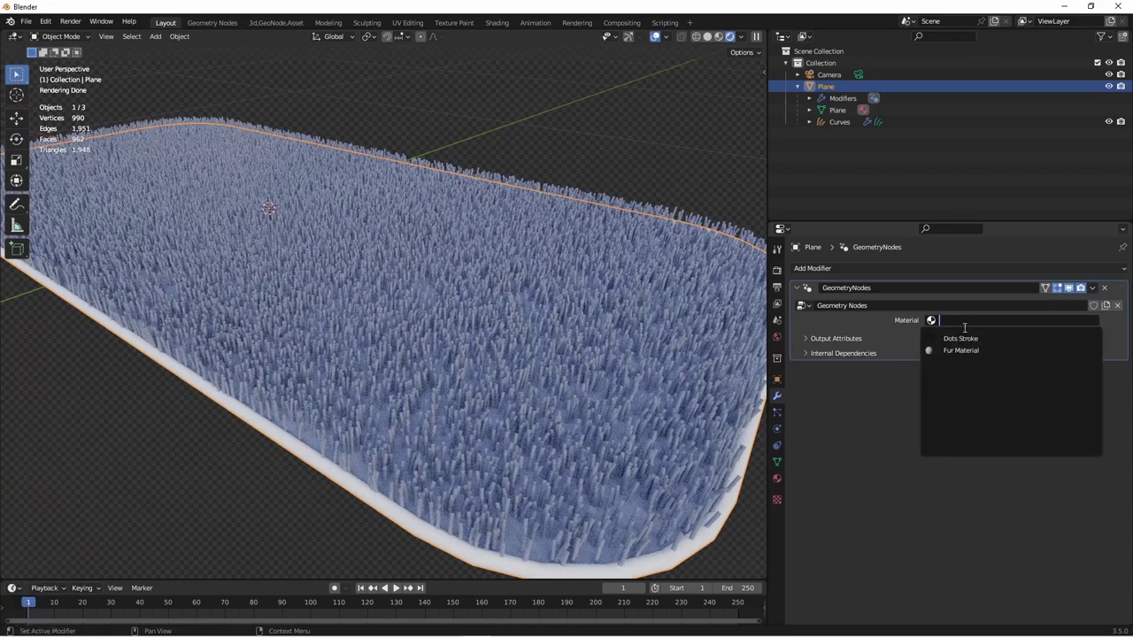
Choose Fur Material for the modifier's Material input and add a level-2 Subdivision to the Plane.
left_click(966, 349)
scroll(523, 455, "down", 3)
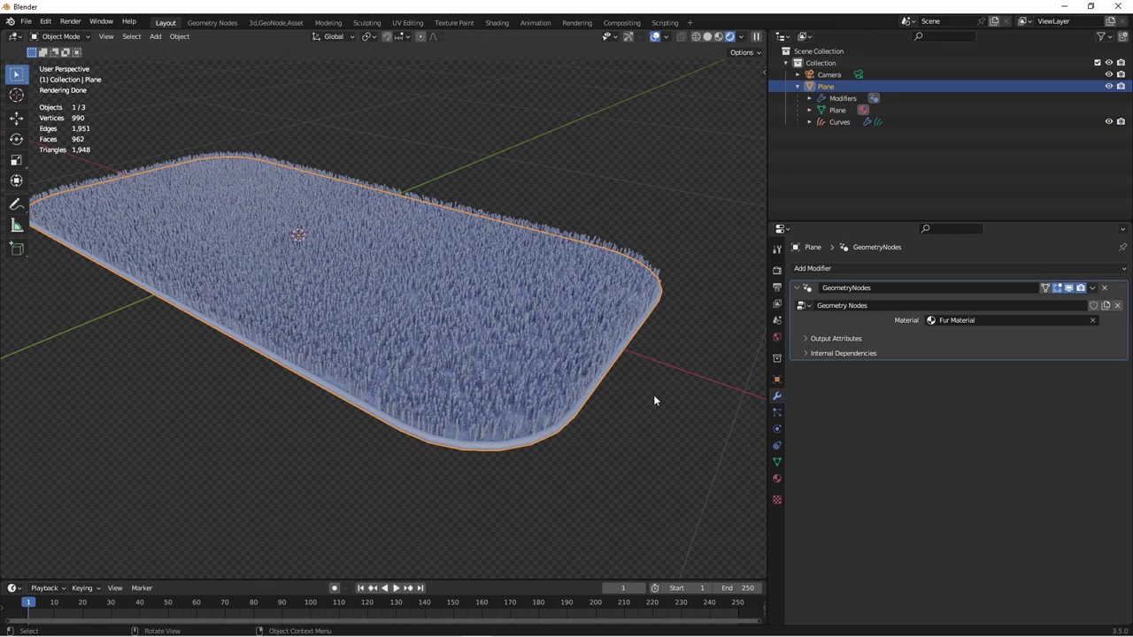
key("ctrl+2")
key("alt+a")
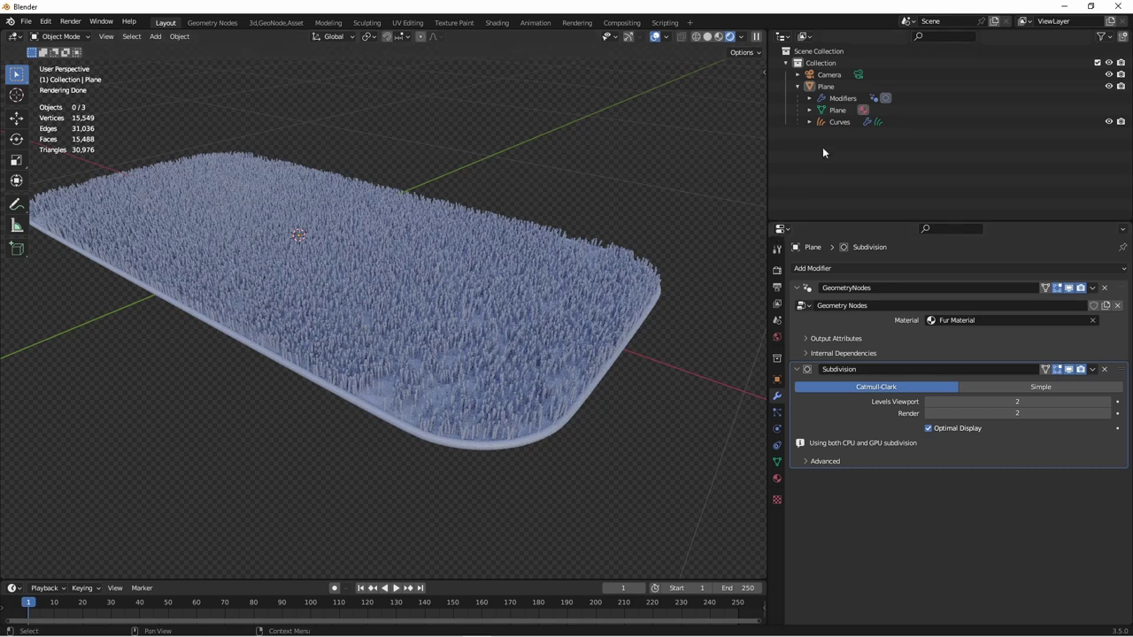
Raise the Curves' Interpolate Hair Curves density to 25000 and view the rug from above.
left_click(837, 121)
key("alt+a")
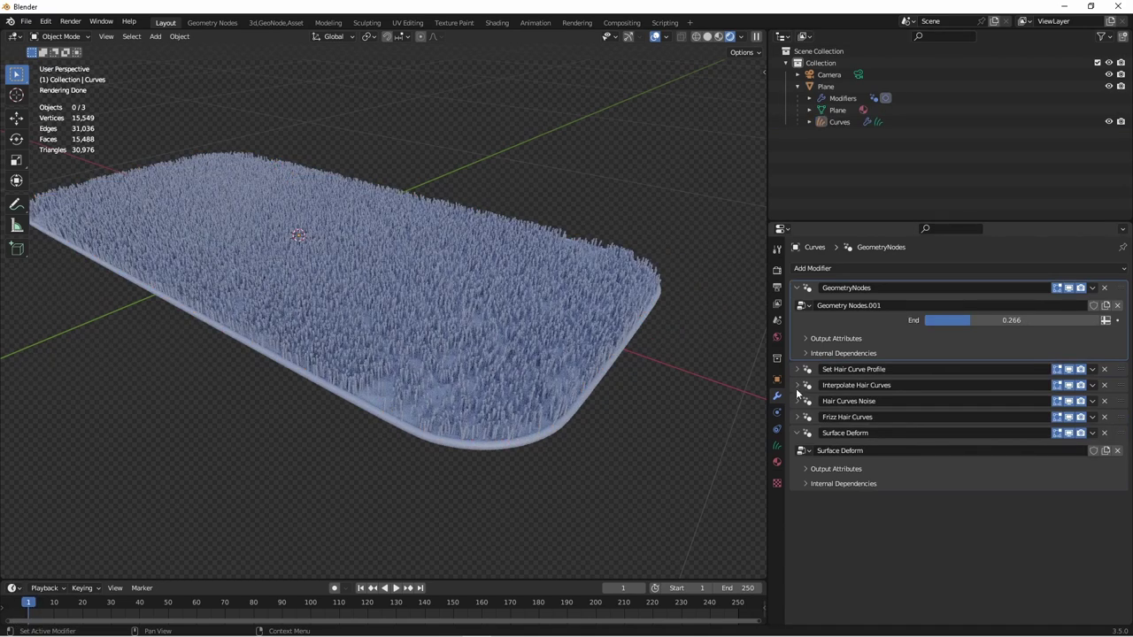
left_click(798, 385)
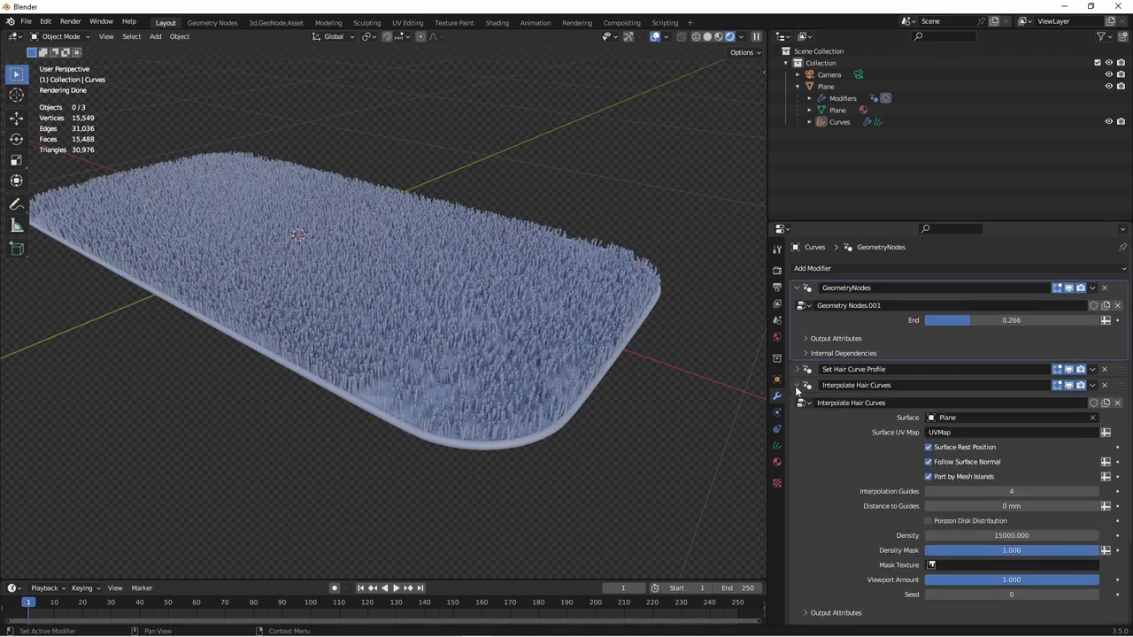
scroll(859, 434, "down", 3)
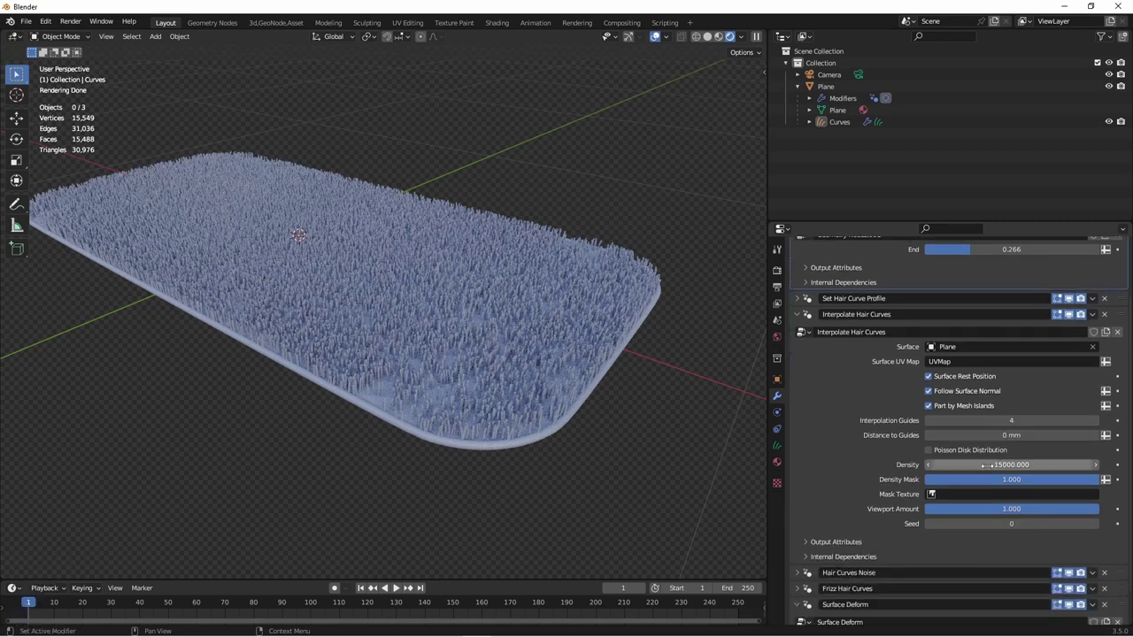
left_click(987, 466)
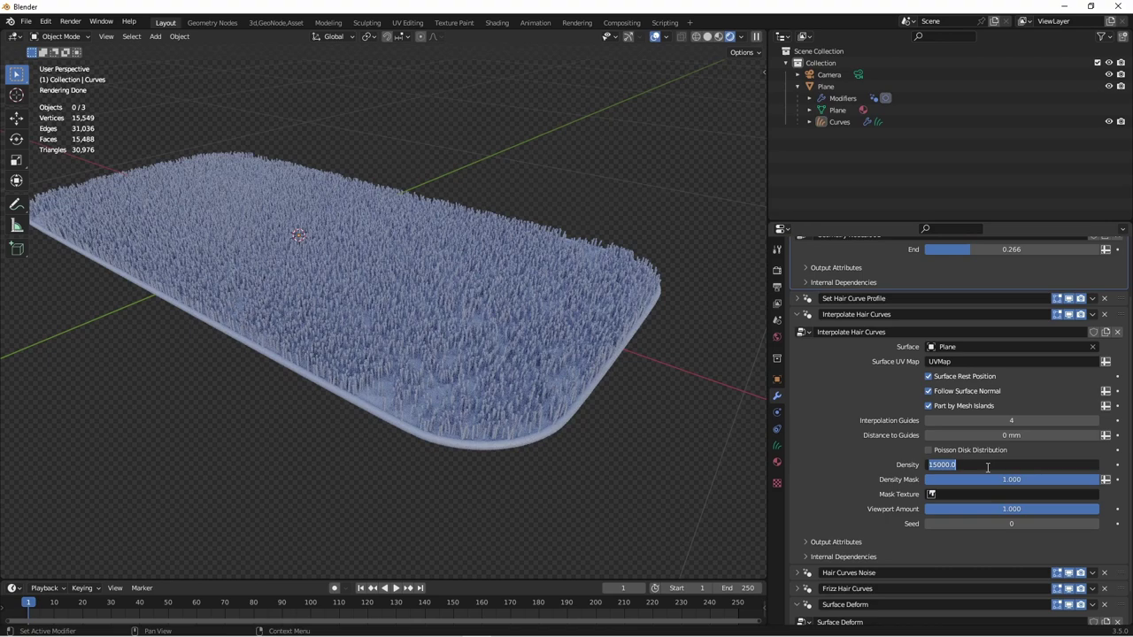
type("25000")
key("Return")
middle_click_drag(402, 317, 495, 358)
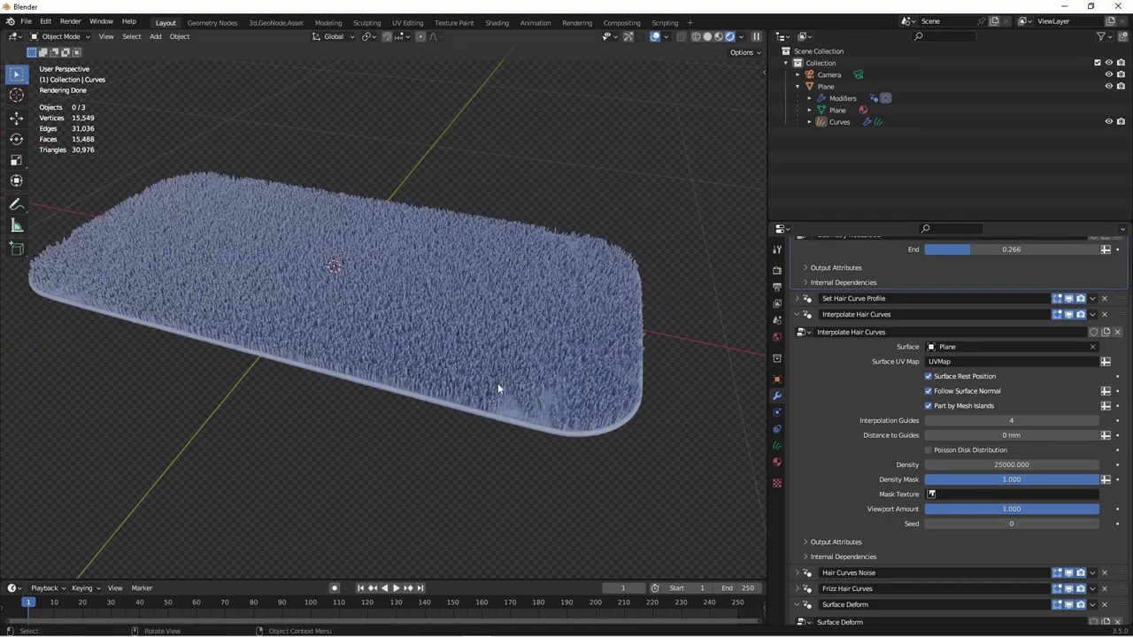
key("grave")
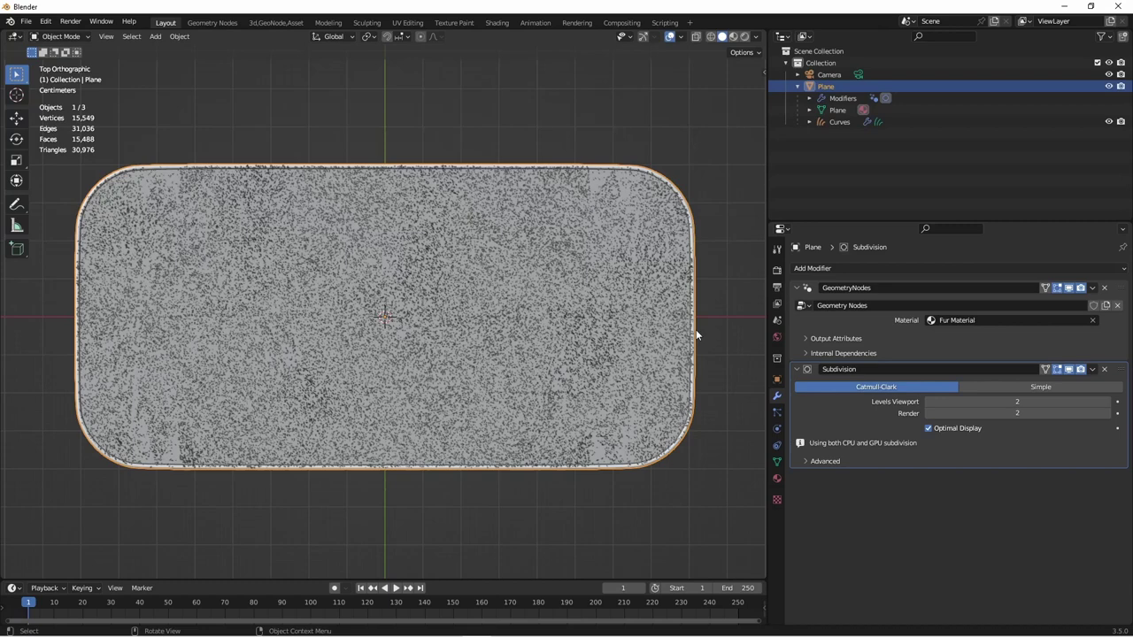
Hide the fur curves and inset the plane's face twice in Edit Mode.
left_click(1110, 122)
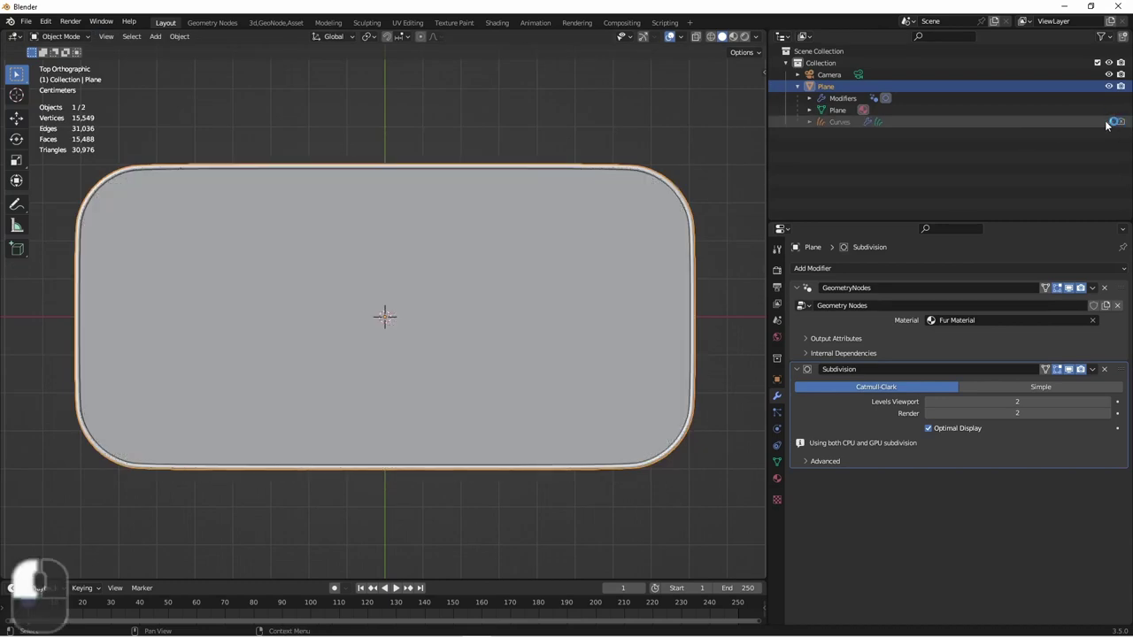
key("Tab")
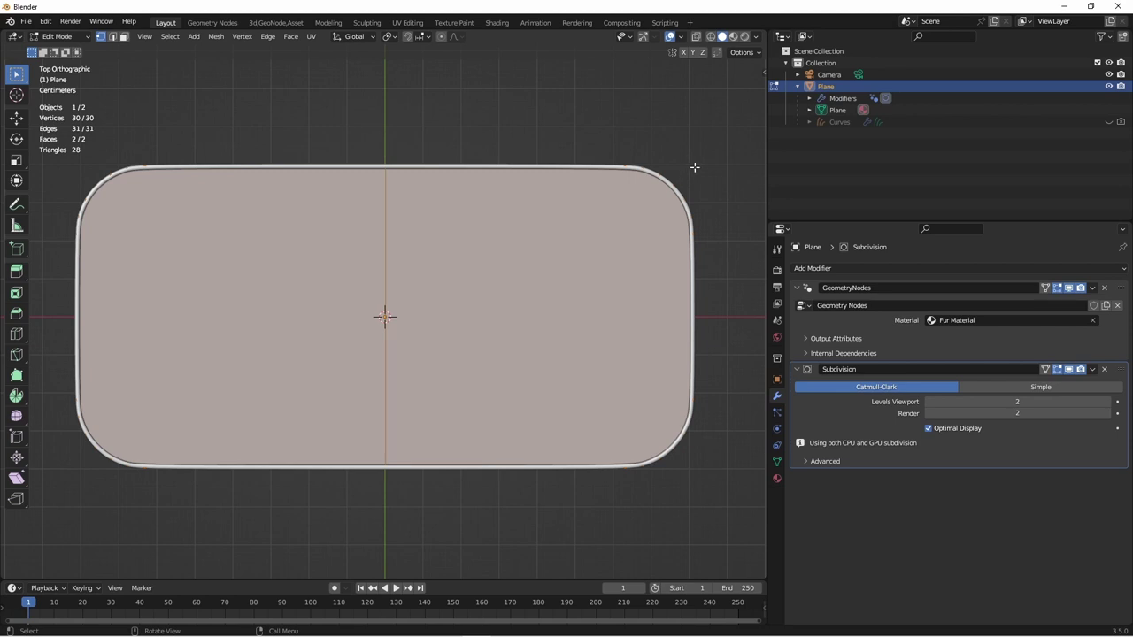
key("i")
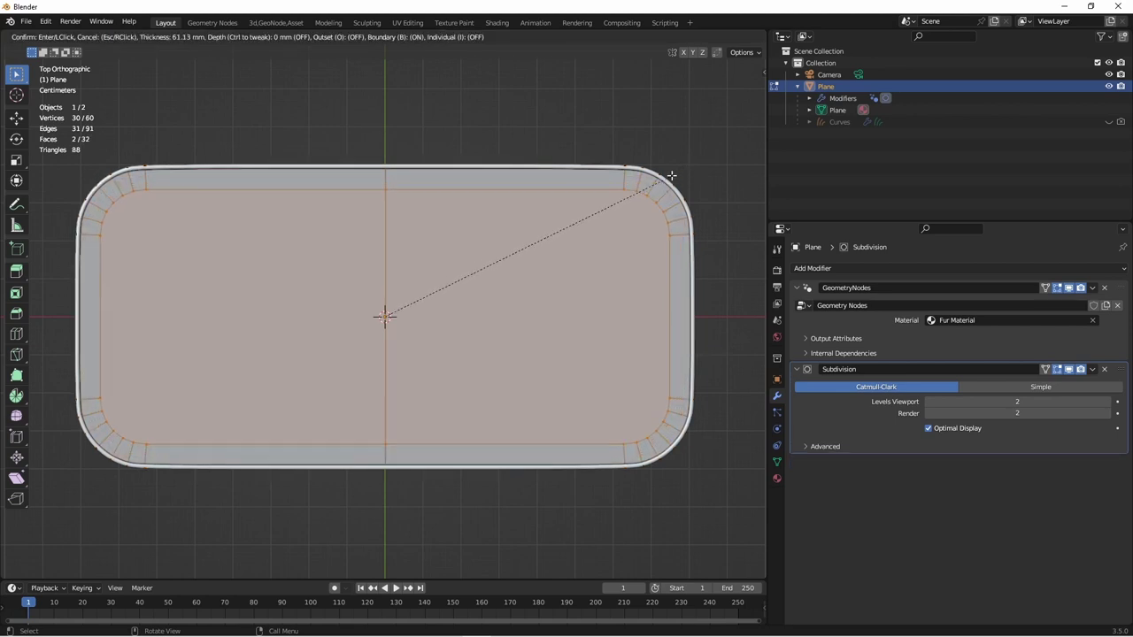
left_click(671, 176)
key("i")
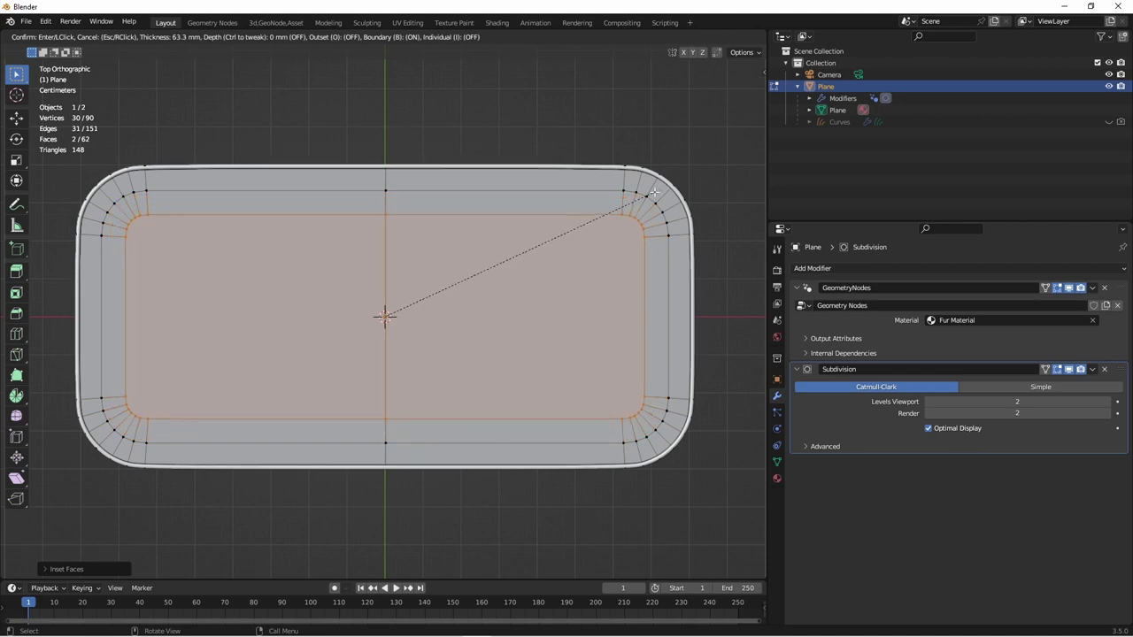
left_click(611, 173)
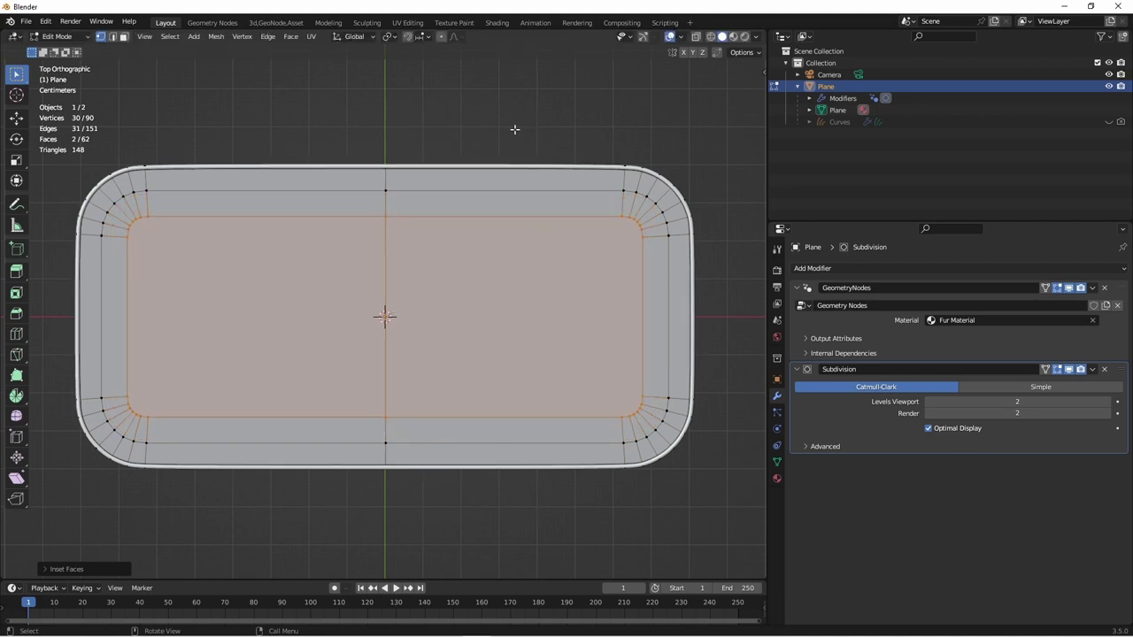
Knife two straight vertical cuts through the whole plane, then return to Object Mode.
key("k")
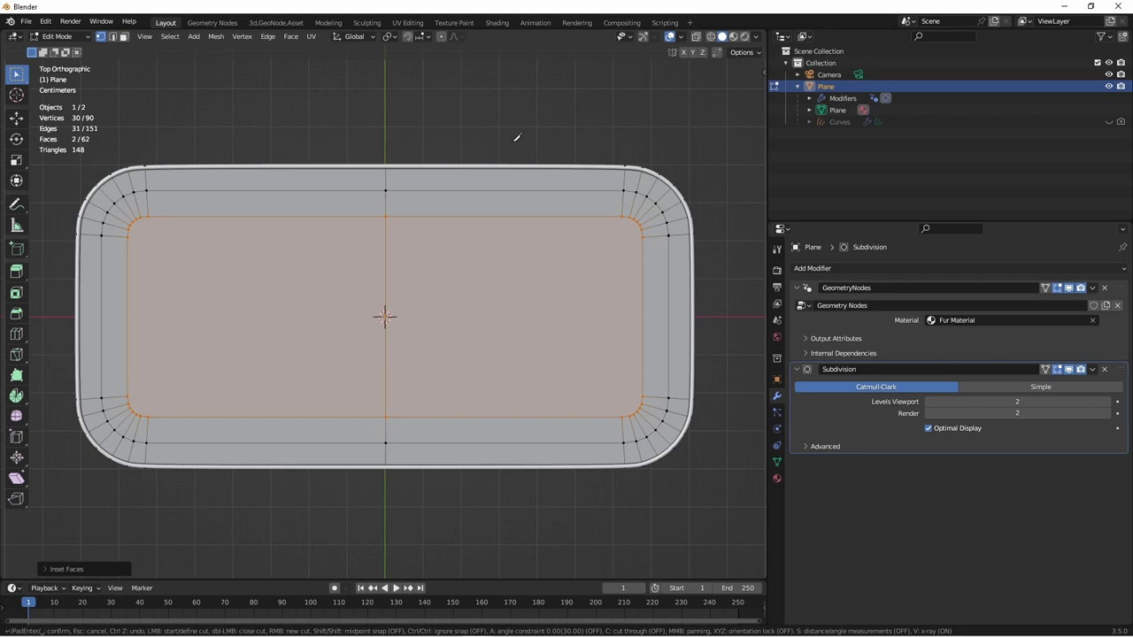
key("a")
key("c")
left_click(511, 135)
left_click(522, 487)
left_click(273, 488)
left_click(272, 131)
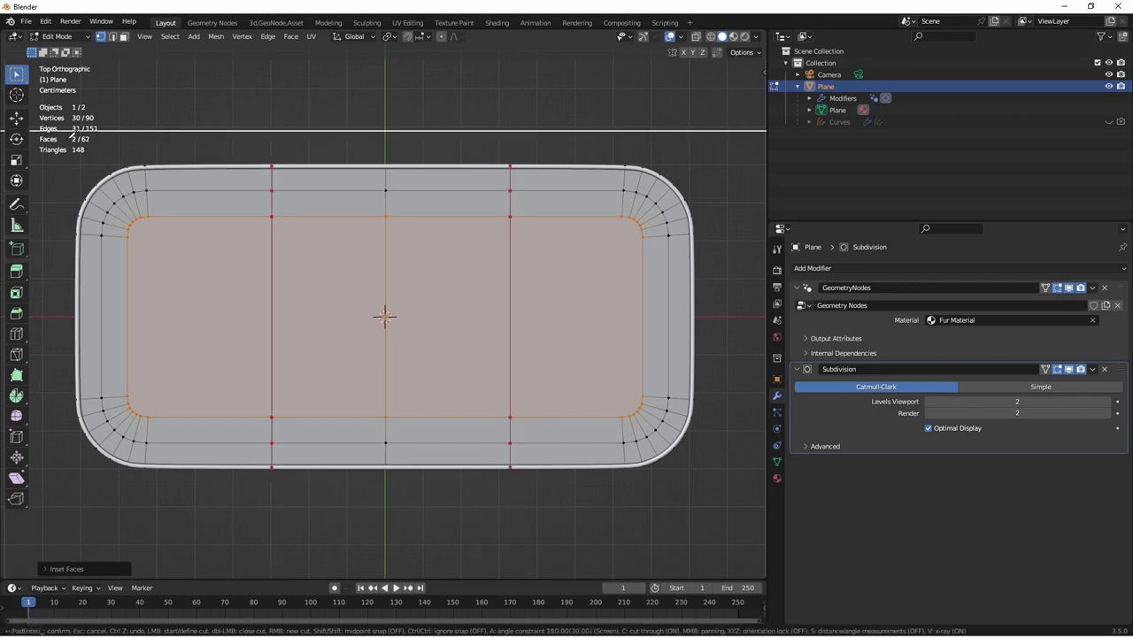
key("Return")
key("Tab")
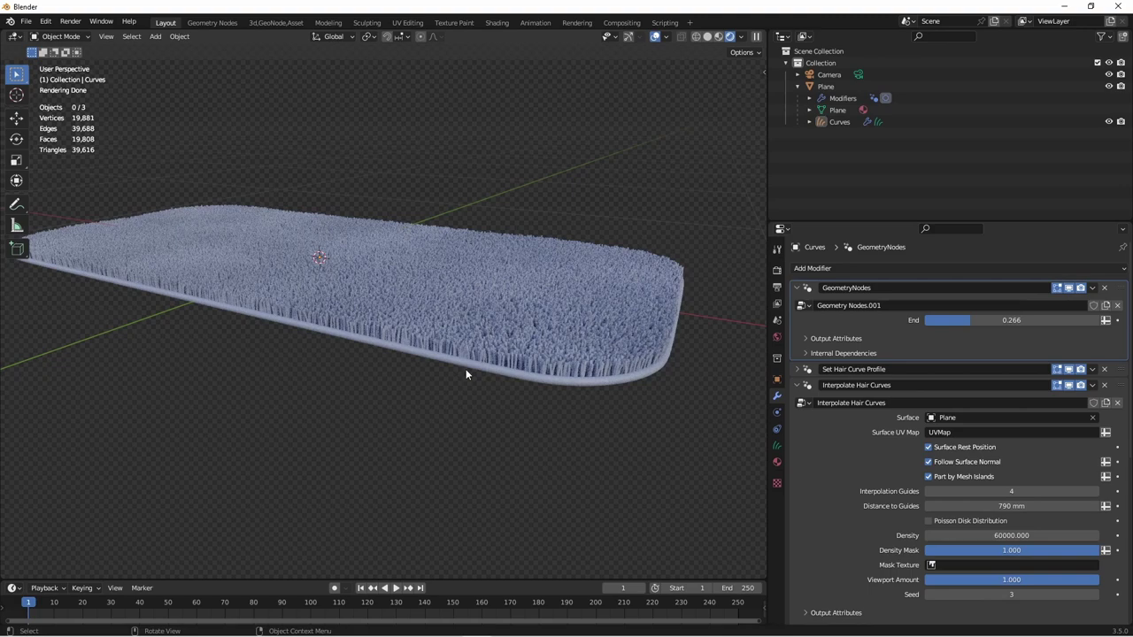
Raise the Interpolate Hair Curves density to 75000 for a plusher pile, then select the Curves fur object.
key("grave")
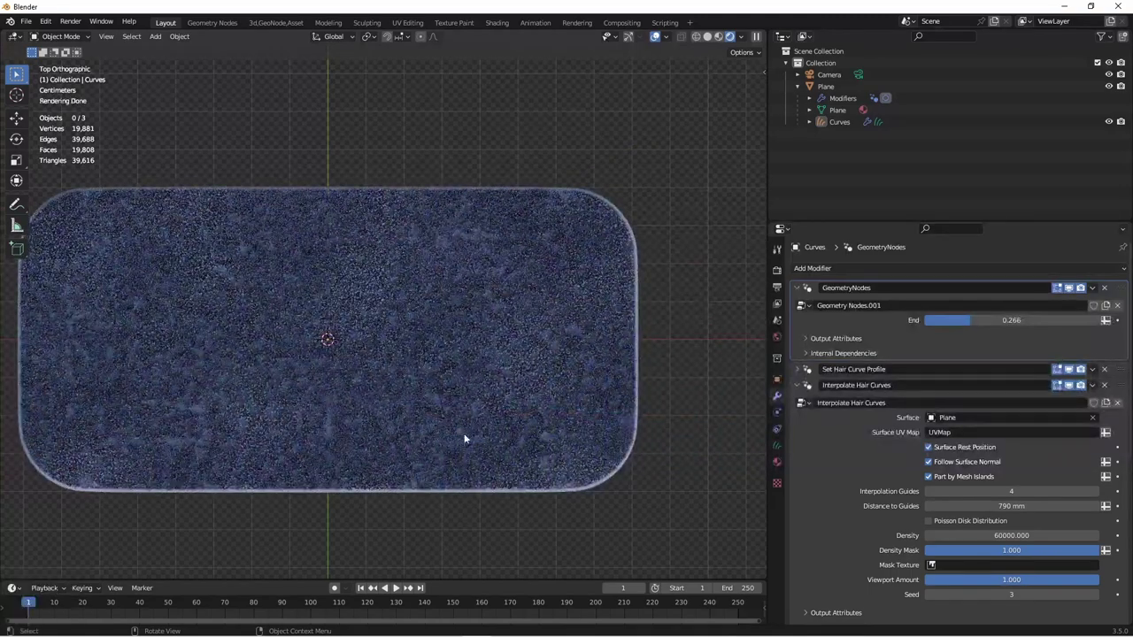
middle_click_drag(608, 451, 484, 460)
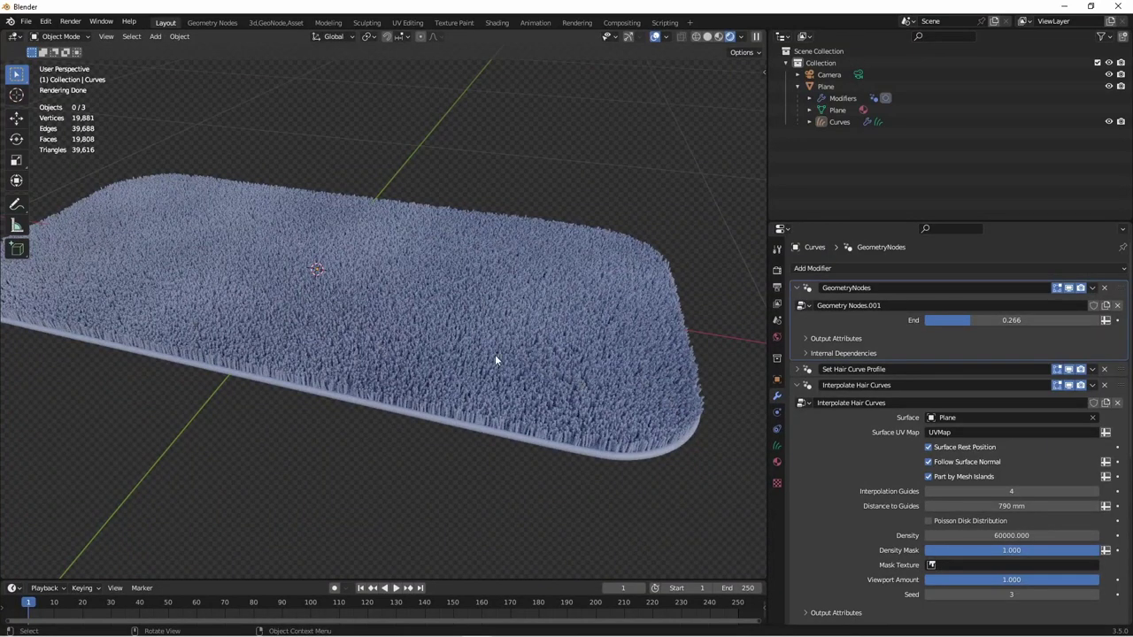
left_click(984, 536)
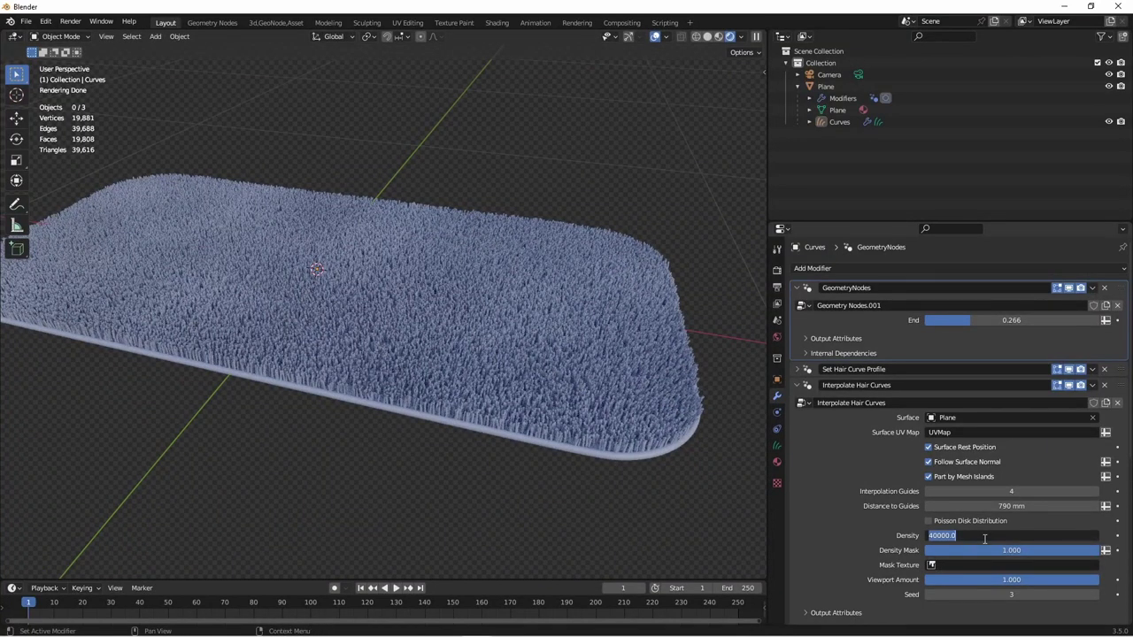
type("75000")
key("Return")
middle_click_drag(416, 248, 455, 241)
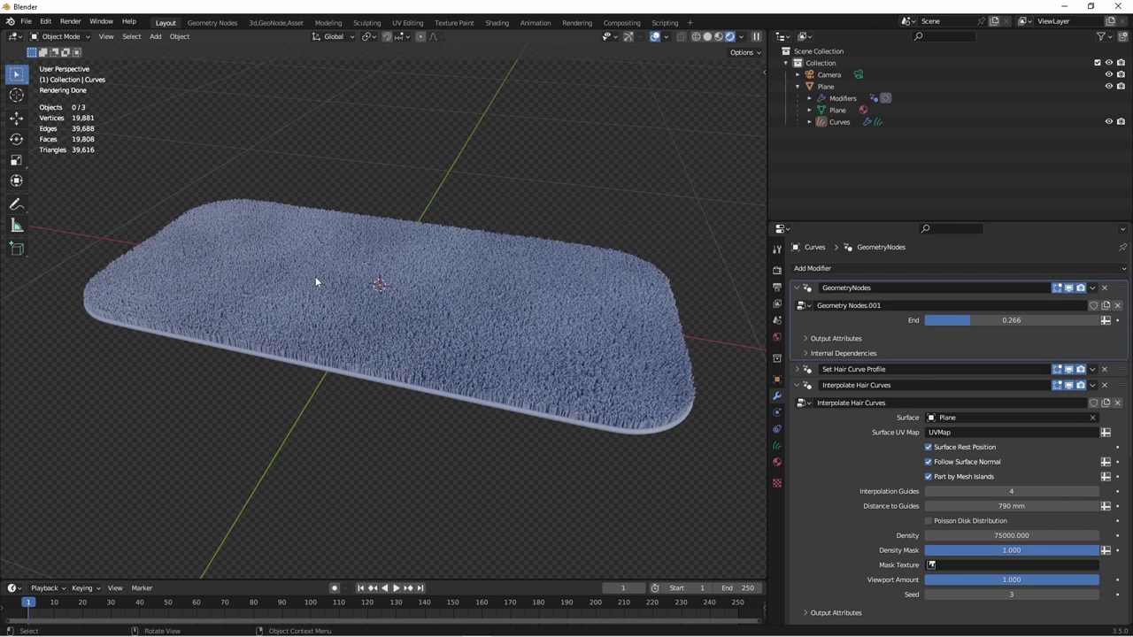
left_click(364, 291)
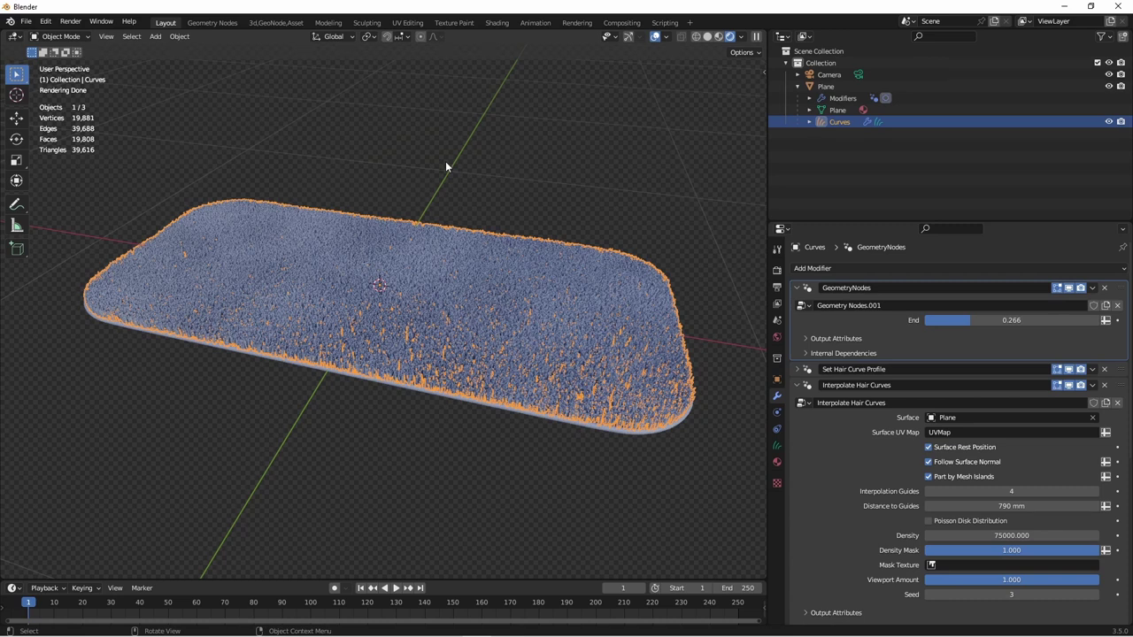
In Sculpt Mode, comb two flattened patches into the fur with a brush radius of about 102 px.
left_click(59, 36)
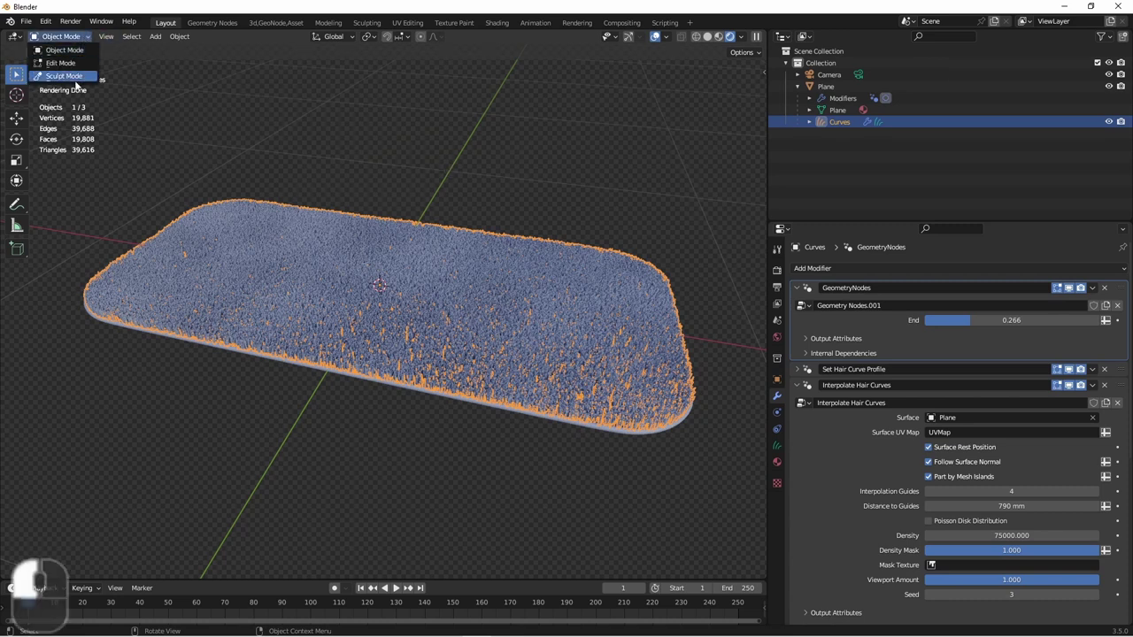
left_click(63, 76)
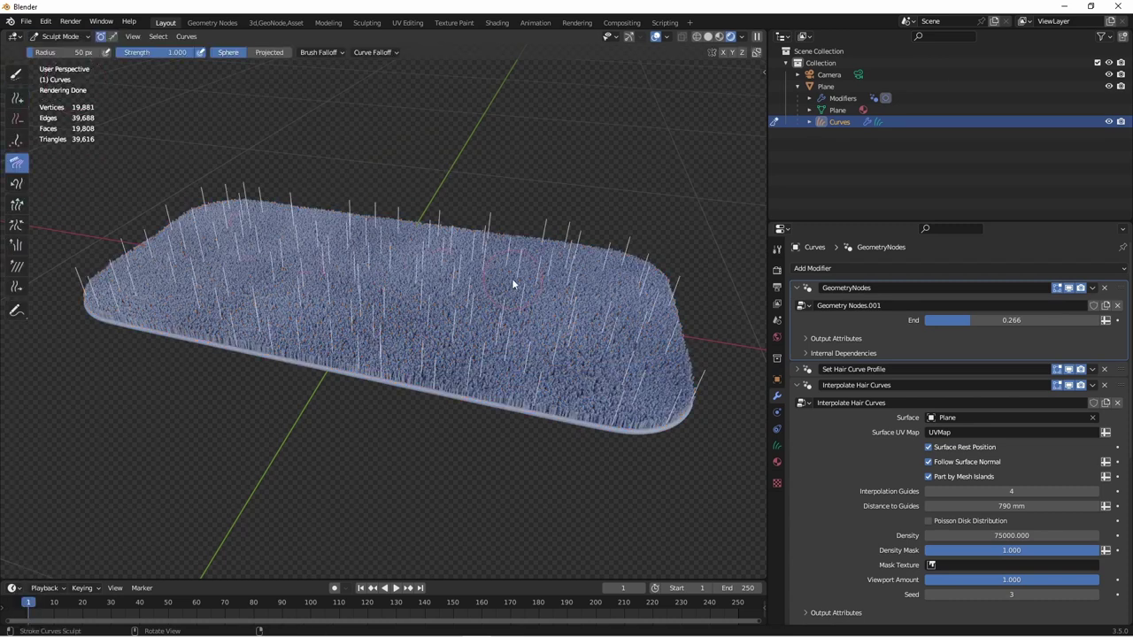
key("f")
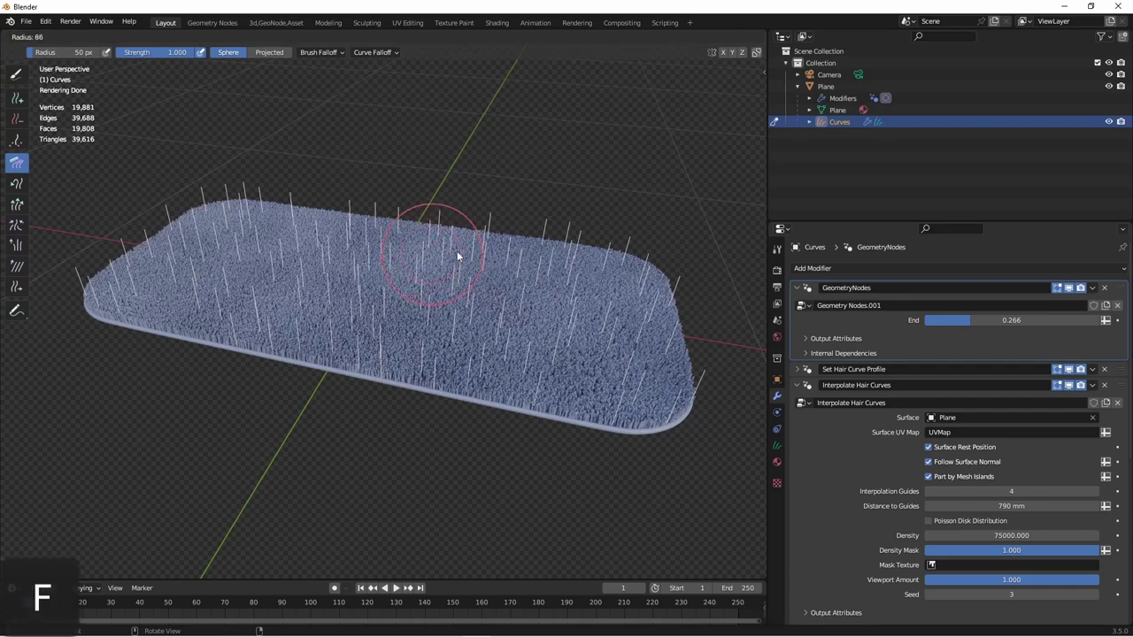
left_click(387, 245)
left_click_drag(387, 246, 475, 337)
mouse_move(531, 292)
left_mouse_down()
mouse_move(222, 261)
mouse_move(315, 335)
mouse_move(608, 324)
mouse_move(572, 239)
left_mouse_up()
Return to Object Mode, deselect the fur and inspect the combed patches from a lower angle.
key("ctrl+Tab")
left_click(521, 196)
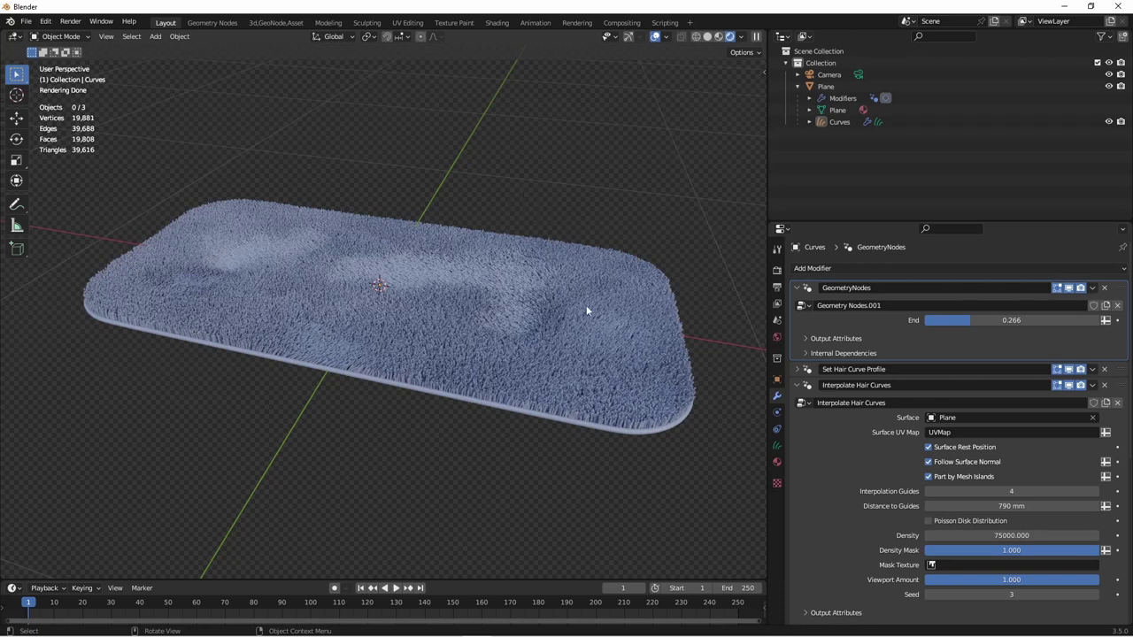
middle_click_drag(587, 310, 356, 210)
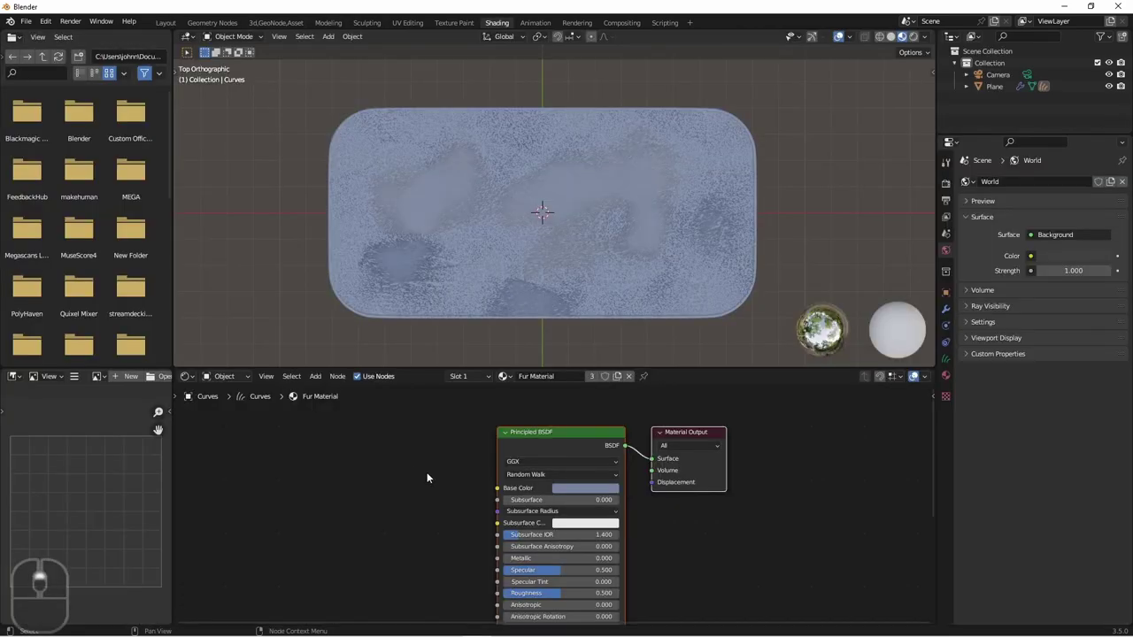
Add a Checker Texture node and feed its colour into the fur material's Base Color.
key("shift+a")
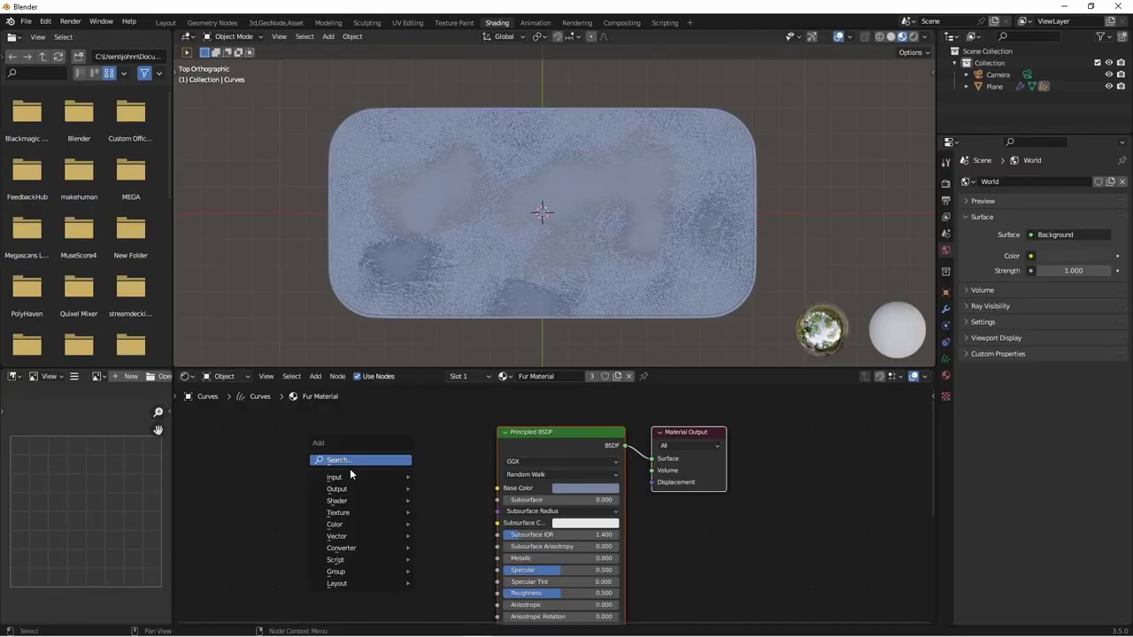
mouse_move(361, 512)
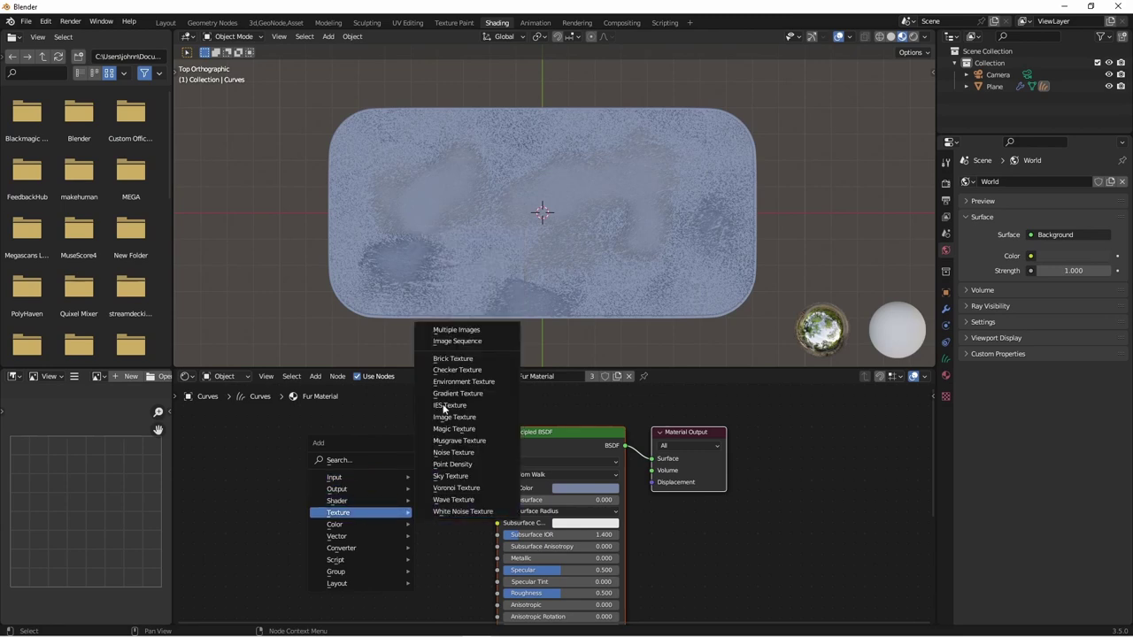
left_click(457, 369)
left_click(417, 489)
left_click_drag(413, 488, 499, 488)
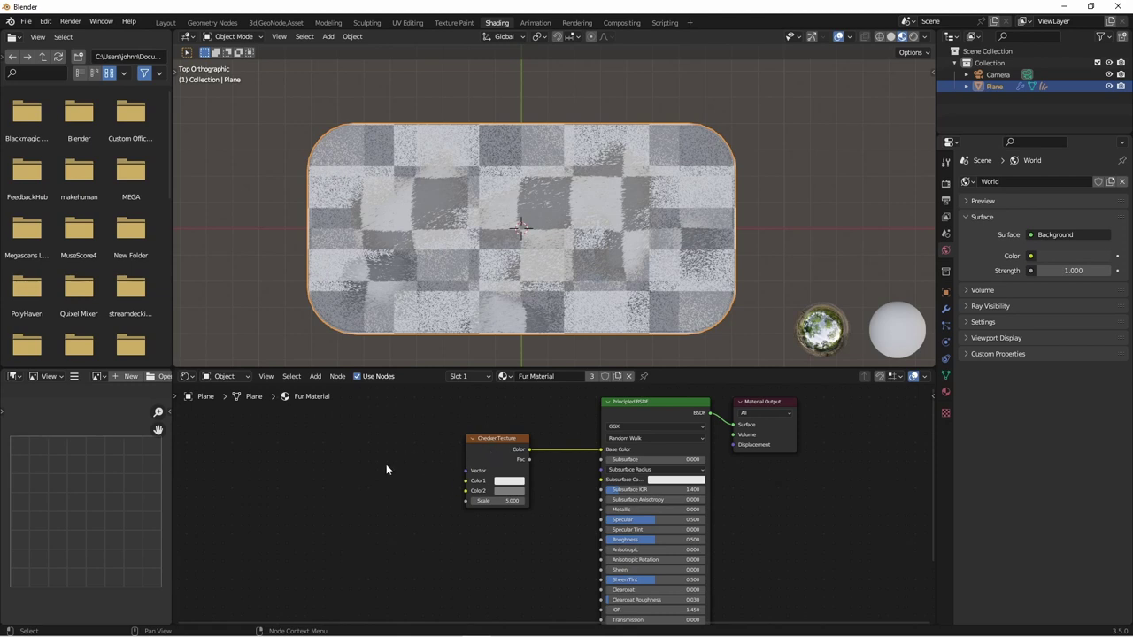
Add a Texture Coordinate node and link its Object output to the checker's Vector.
key("shift+a")
mouse_move(367, 450)
left_click(415, 481)
key("Escape")
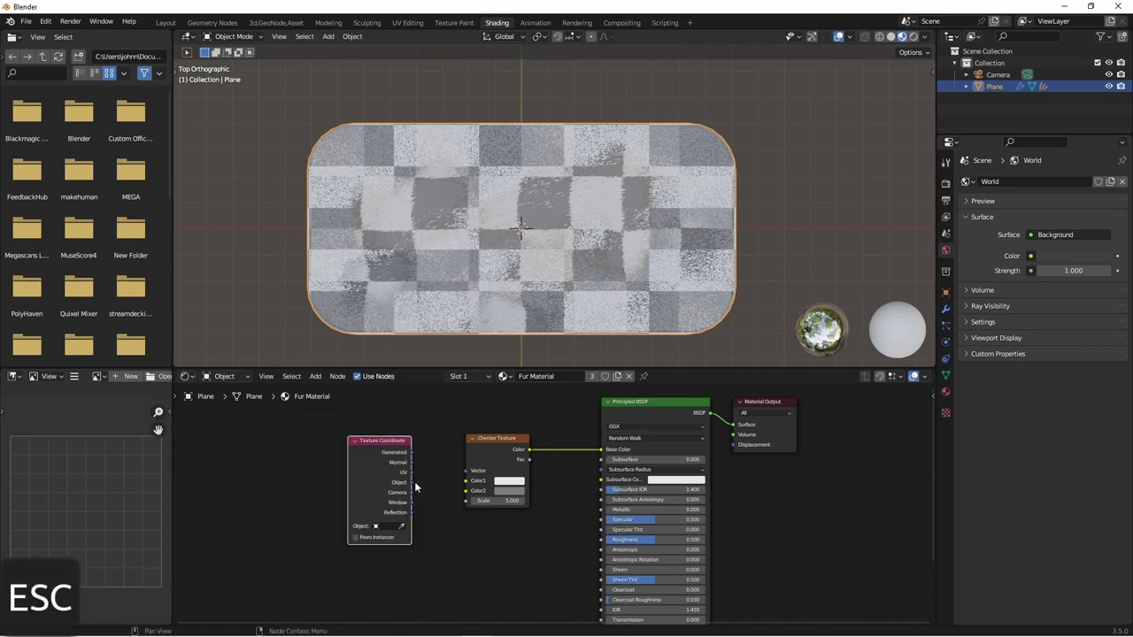
left_click_drag(411, 482, 469, 474)
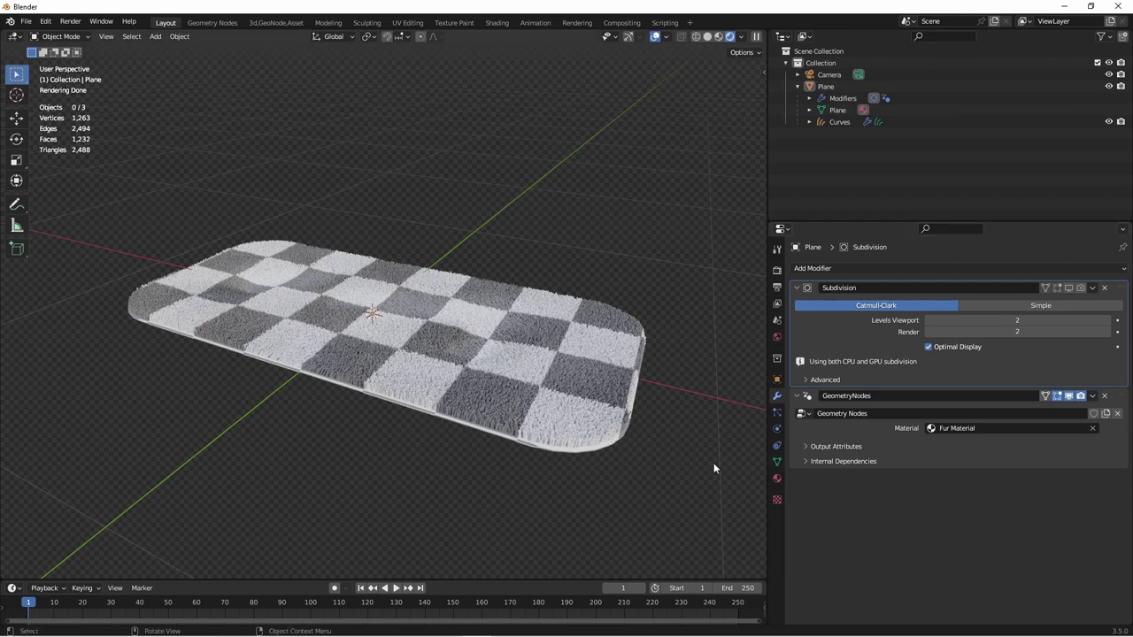
Create a new material with a dark base colour in a new slot on the Plane.
left_click(777, 479)
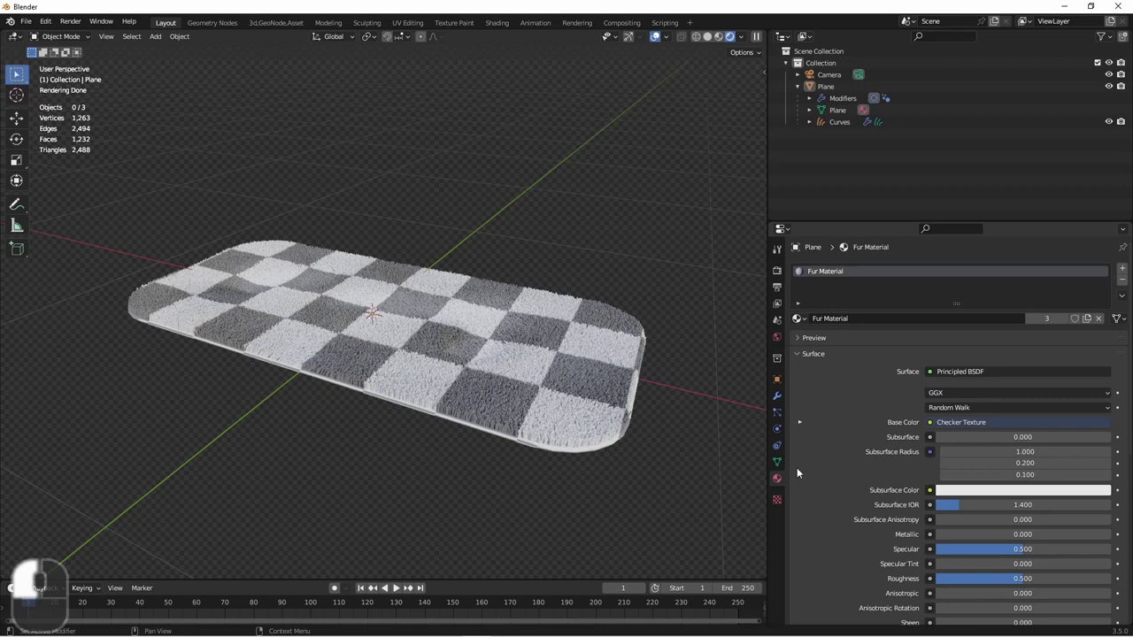
left_click(1123, 268)
left_click(1000, 337)
left_click(992, 441)
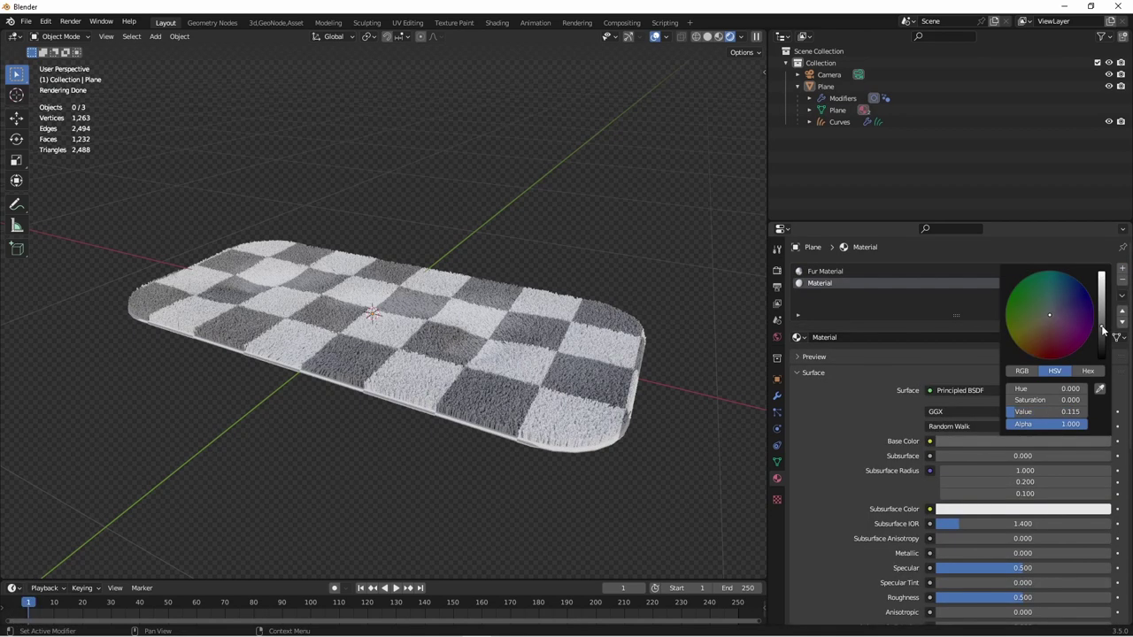
Assign the dark material to the rug's rim in the Plane's GeometryNodes Material field.
left_click(778, 396)
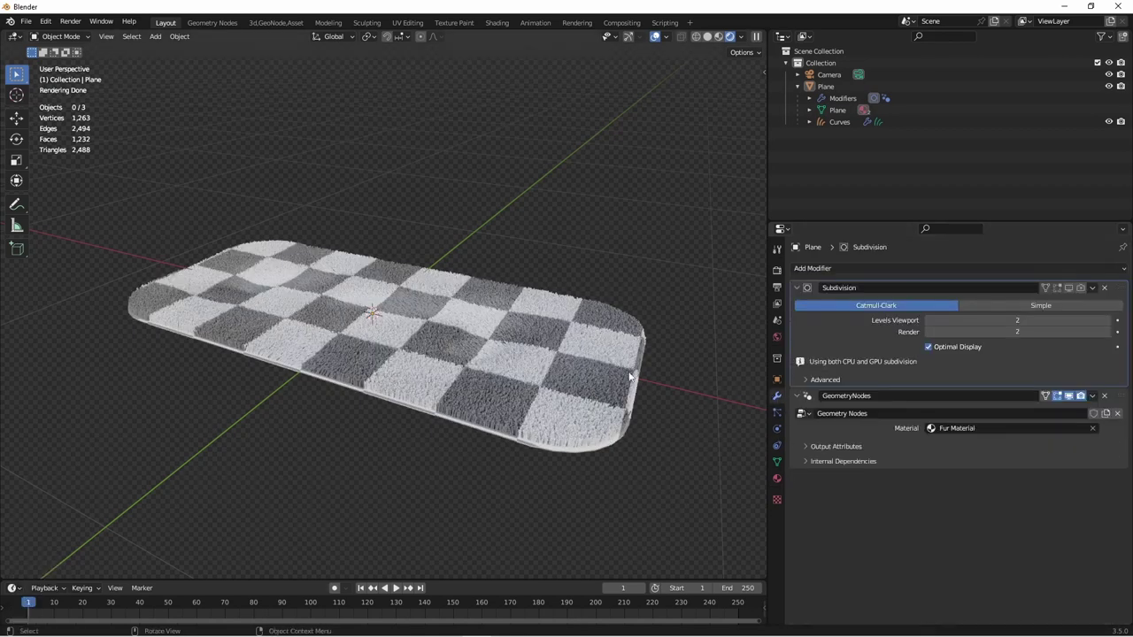
left_click(826, 86)
left_click(972, 427)
left_click(948, 469)
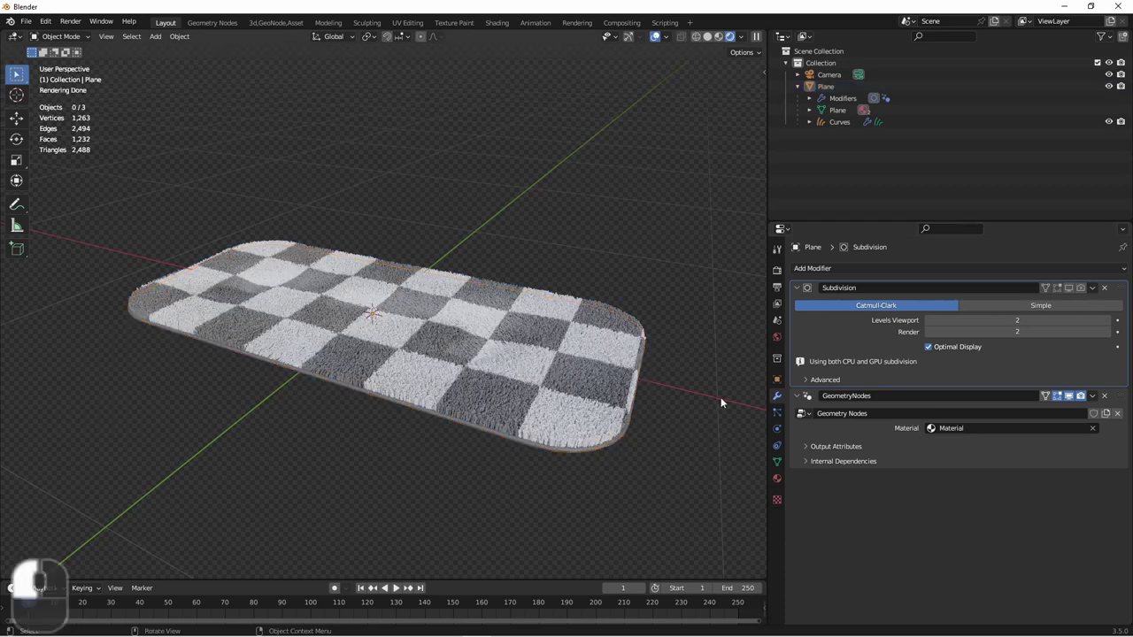
Select the Curves fur object and increase the End value to lengthen the strands.
left_click(720, 397)
middle_click_drag(721, 396, 690, 418)
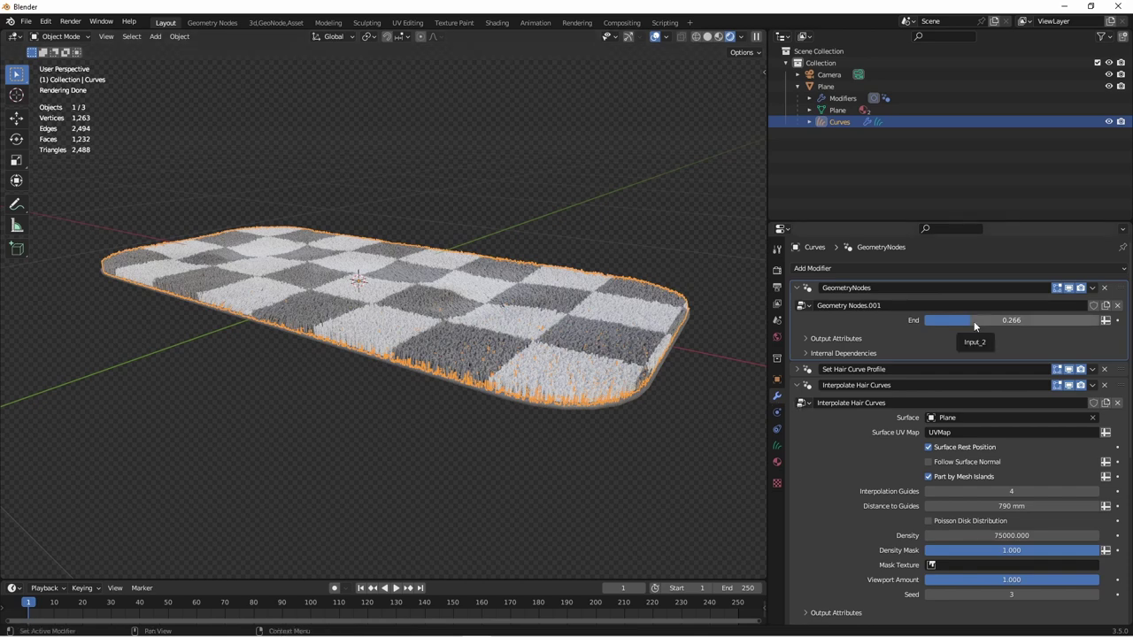
left_click_drag(974, 326, 1037, 326)
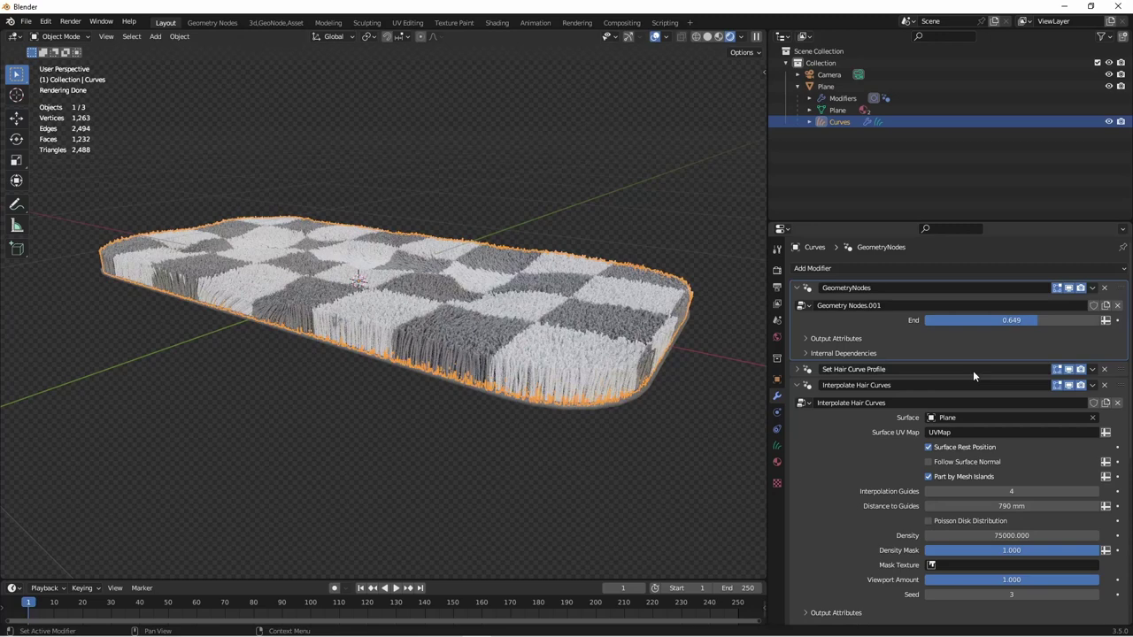
Set Hair Curves noise to 0.312 and frizz factor to 0.470, then deselect the fur.
scroll(974, 380, "down", 8)
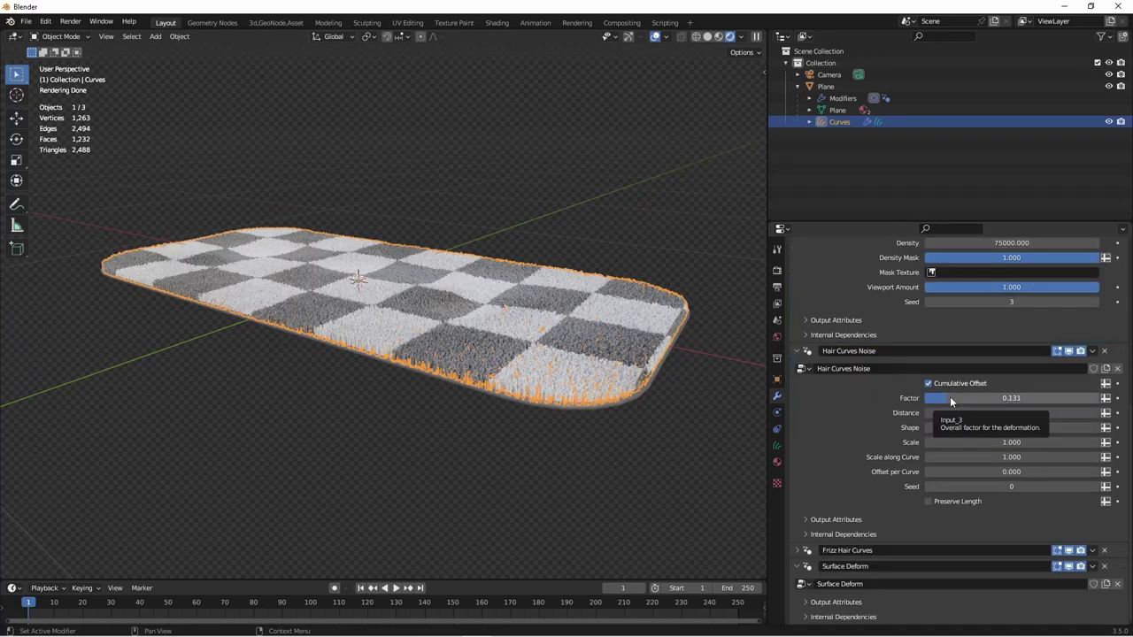
left_click_drag(949, 400, 982, 401)
left_click(797, 550)
scroll(798, 549, "down", 2)
left_click_drag(965, 527, 1003, 527)
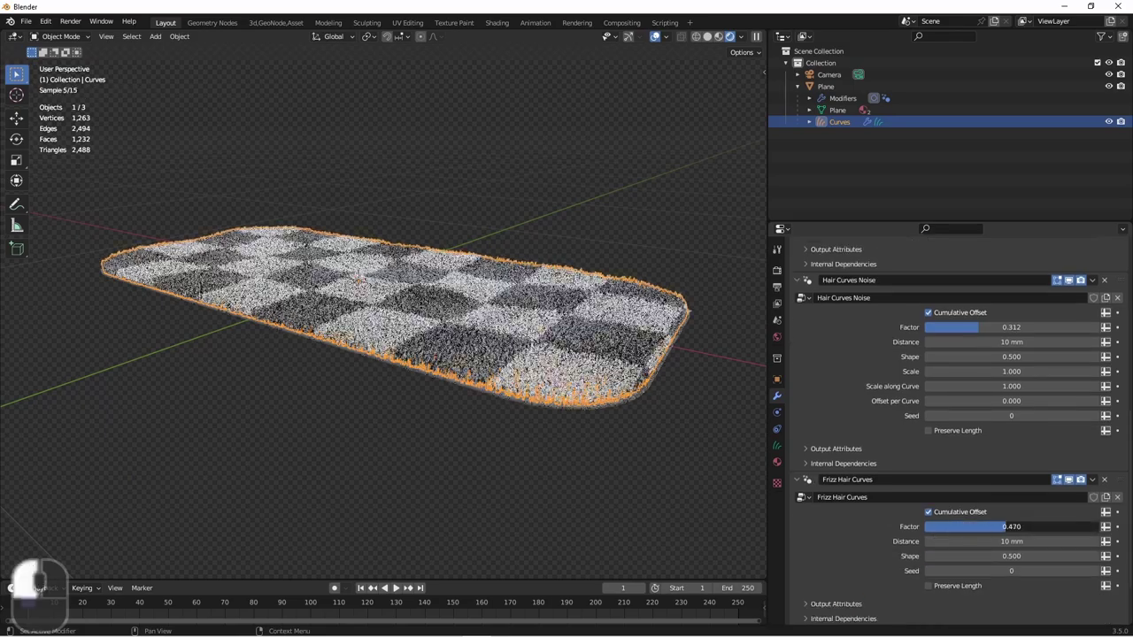
left_click(533, 428)
key("F12")
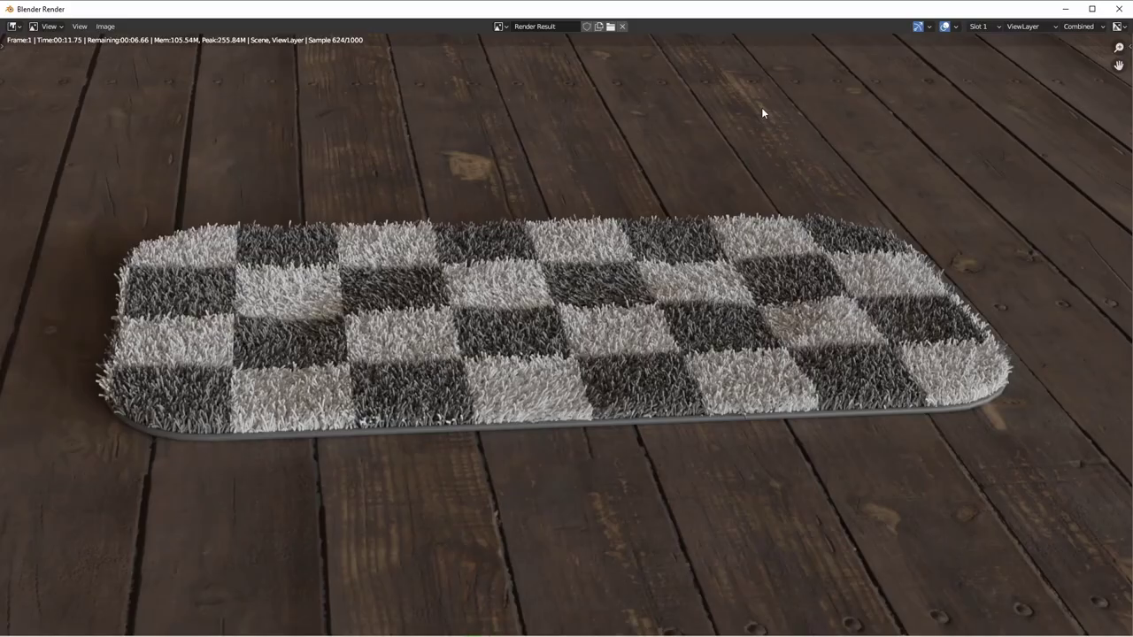